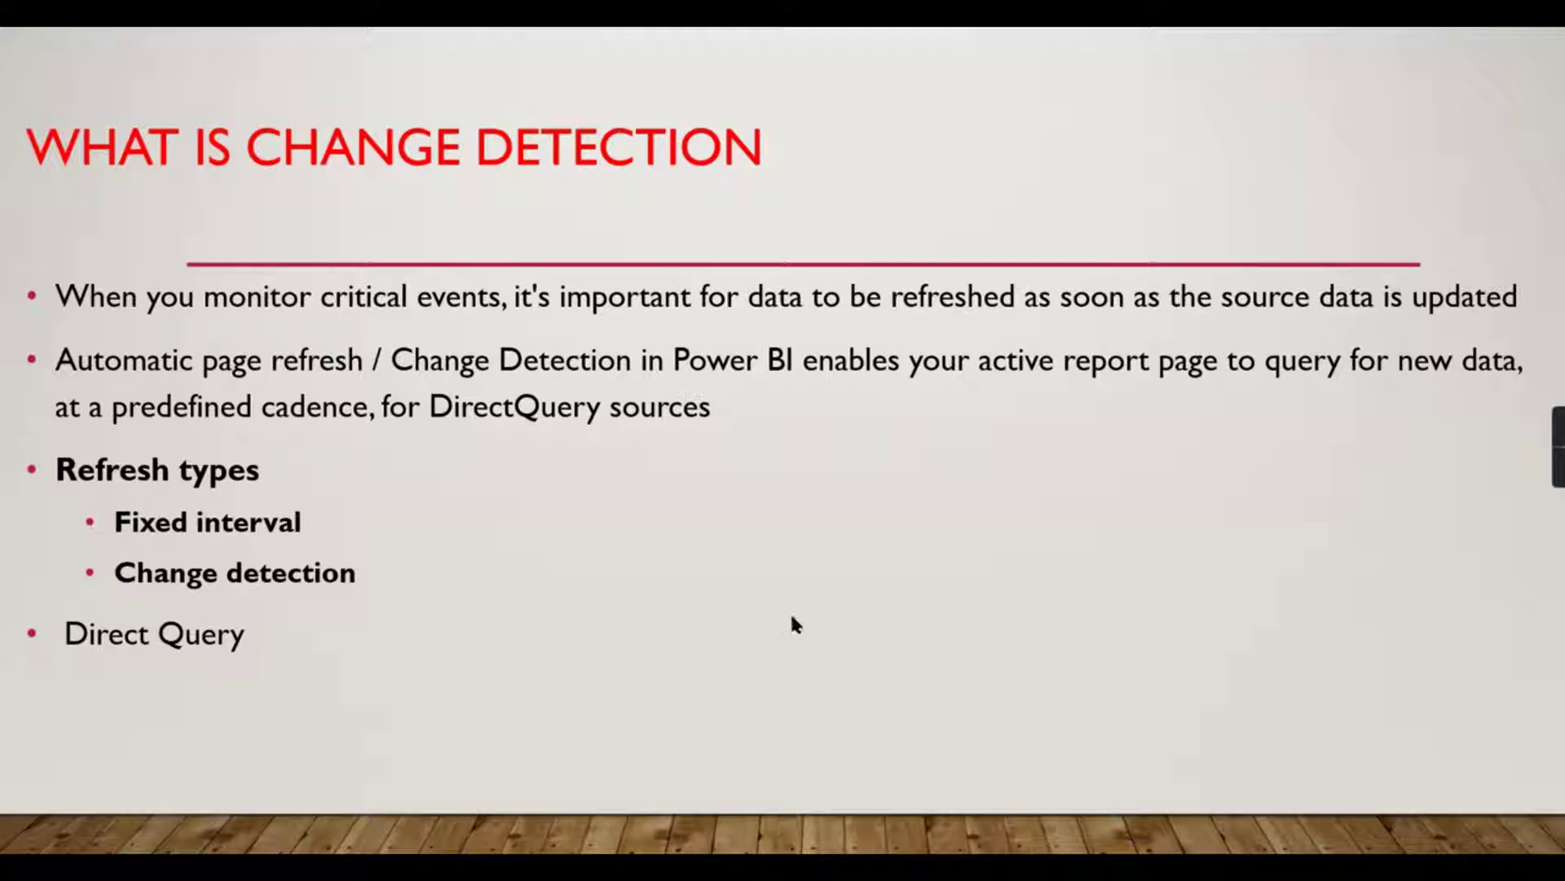
# Advance to slide 3's storage-mode comparison table and click past the end of the slide show
pyautogui.click(1113, 315)
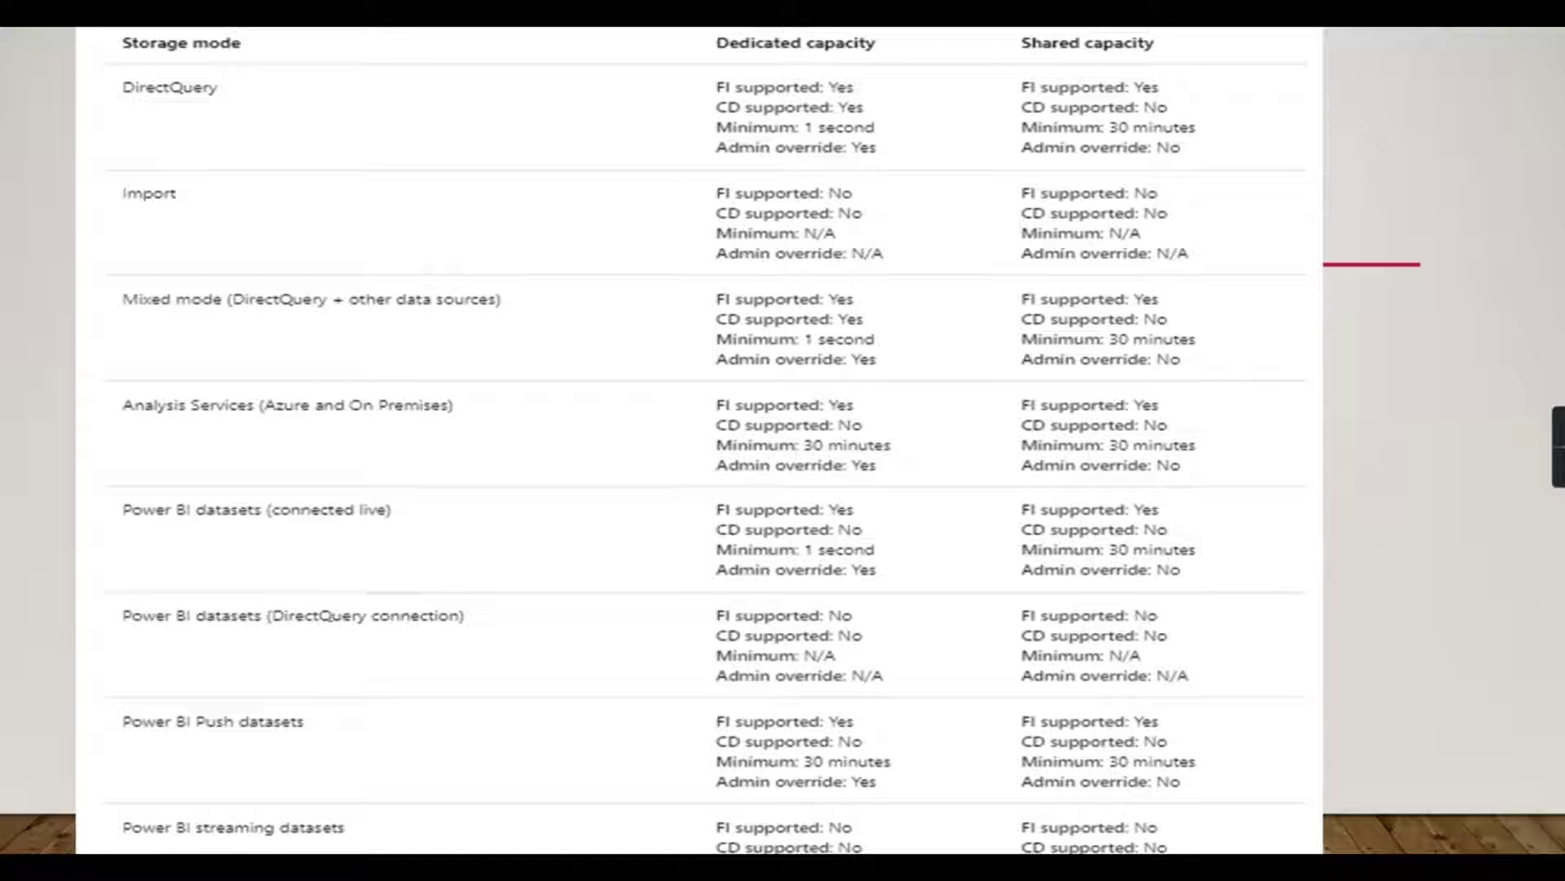
pyautogui.click(980, 381)
# Switch to the Auto Refresh Change Detection report, collapse fact_sale_Data, and show the Modeling ribbon
pyautogui.click(980, 382)
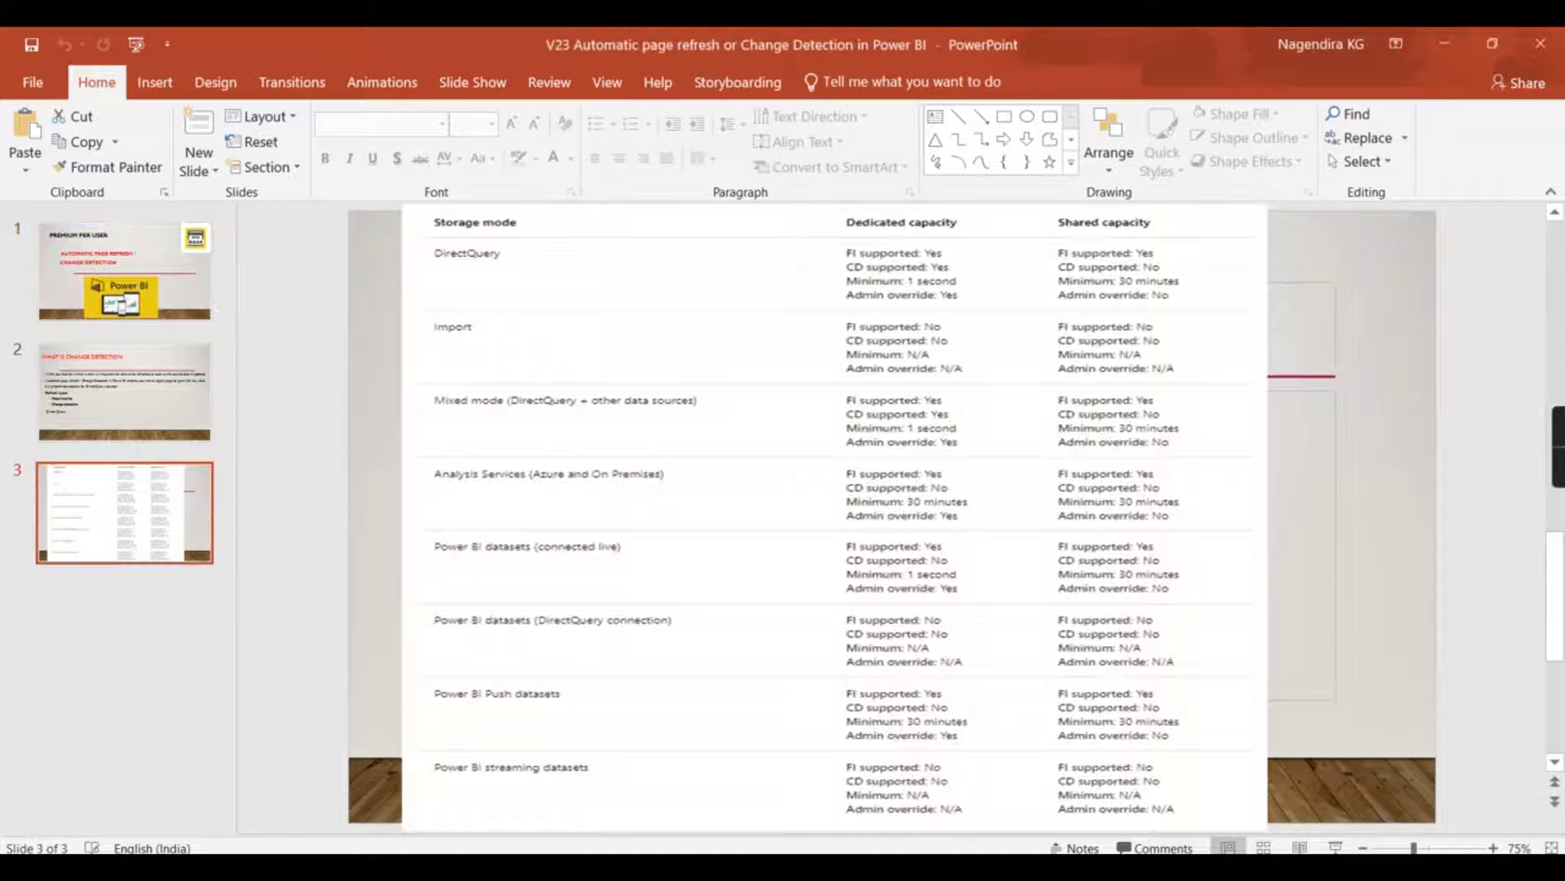
pyautogui.moveTo(862, 779)
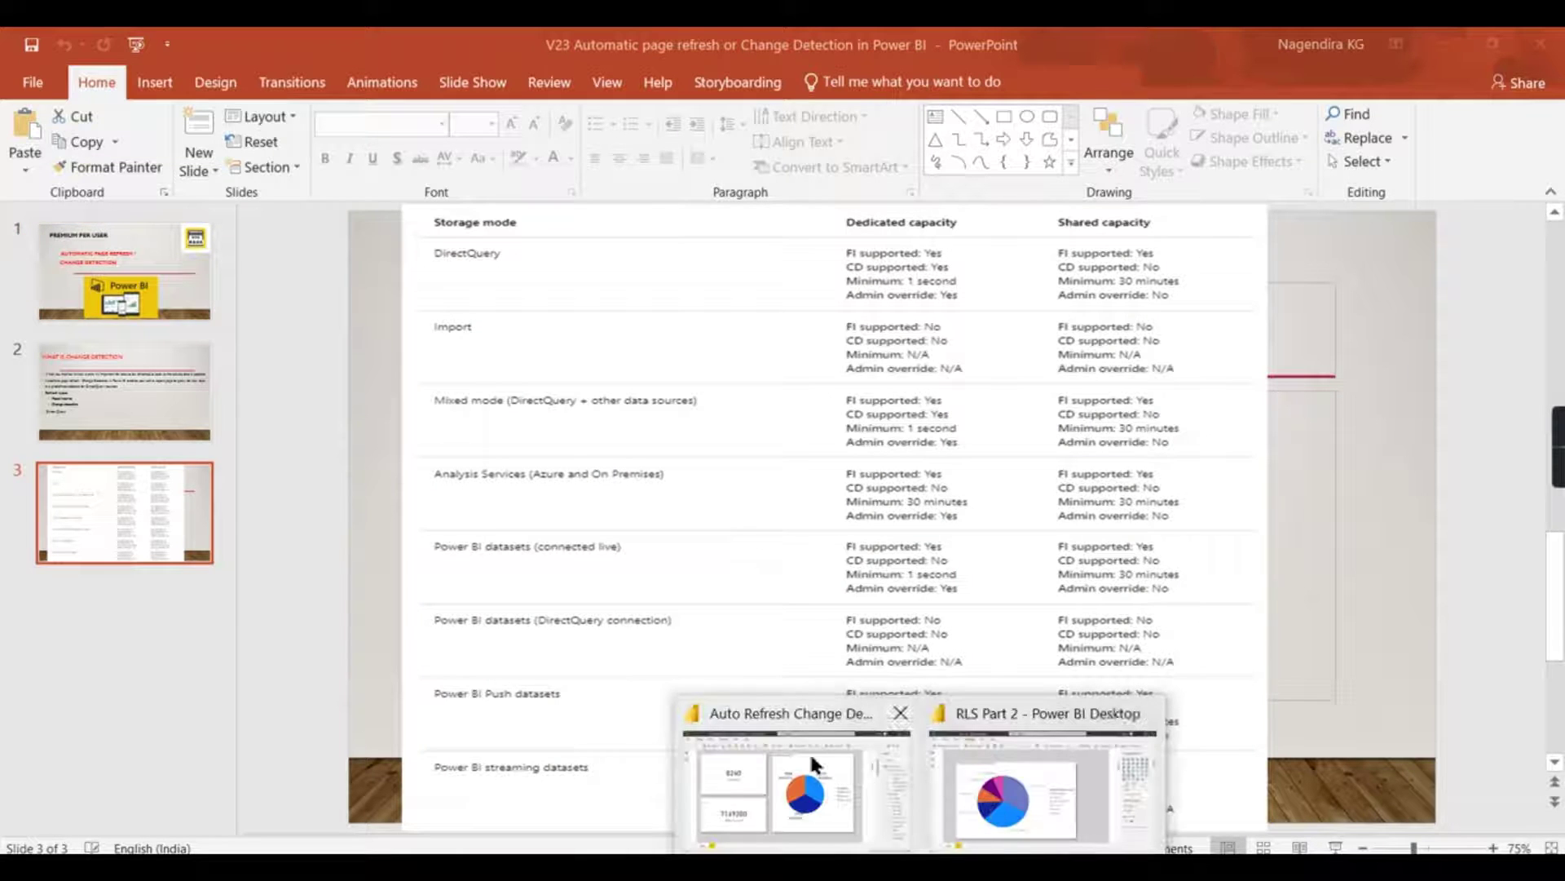
pyautogui.click(812, 763)
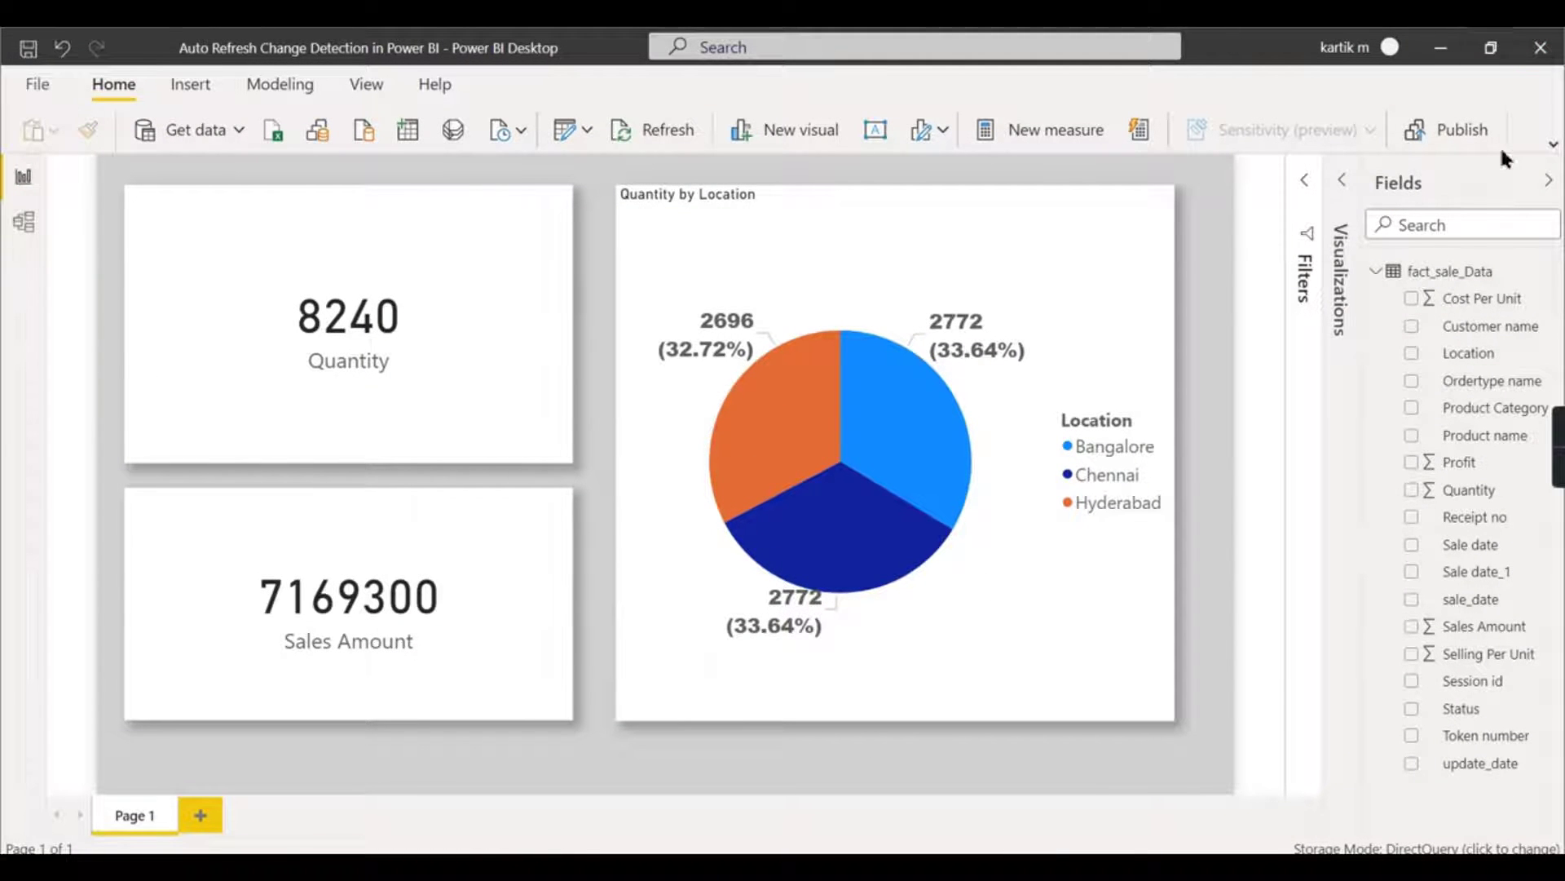
pyautogui.click(1374, 274)
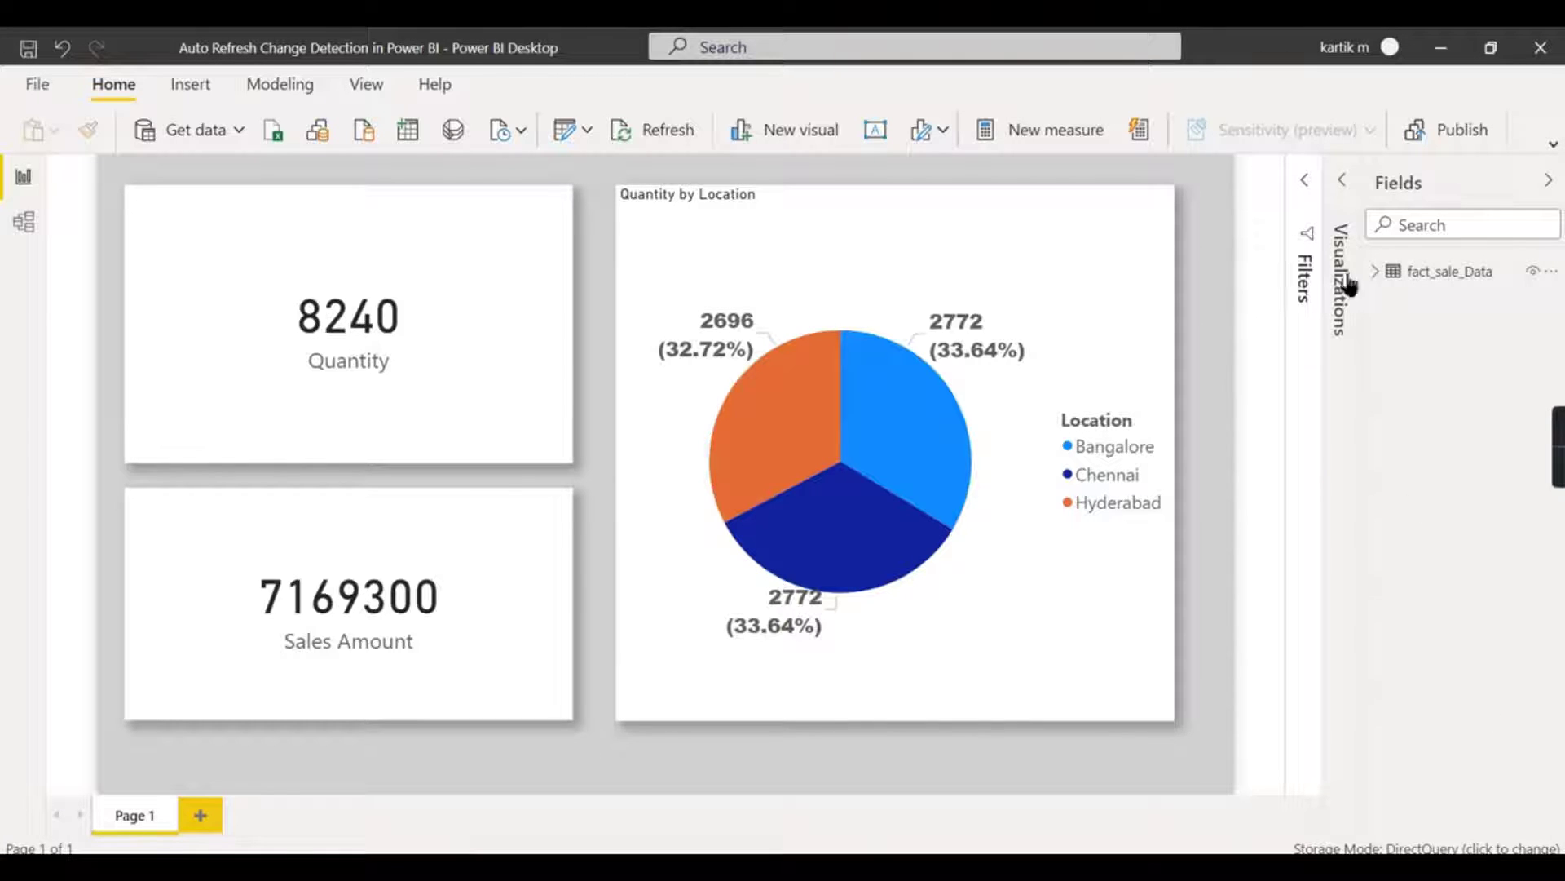
pyautogui.click(250, 91)
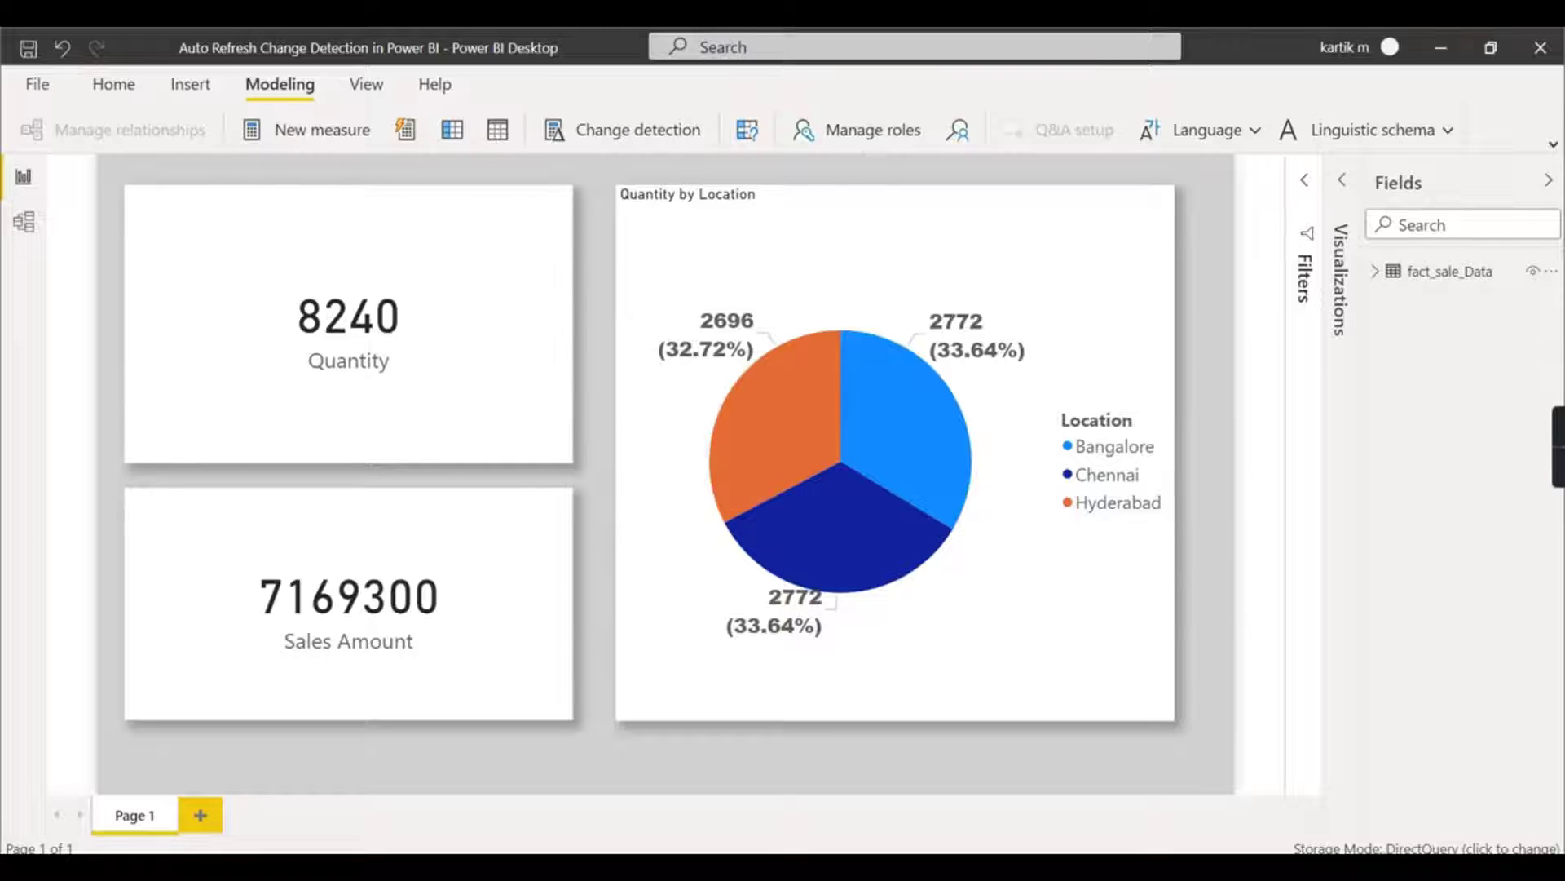
pyautogui.moveTo(1127, 700)
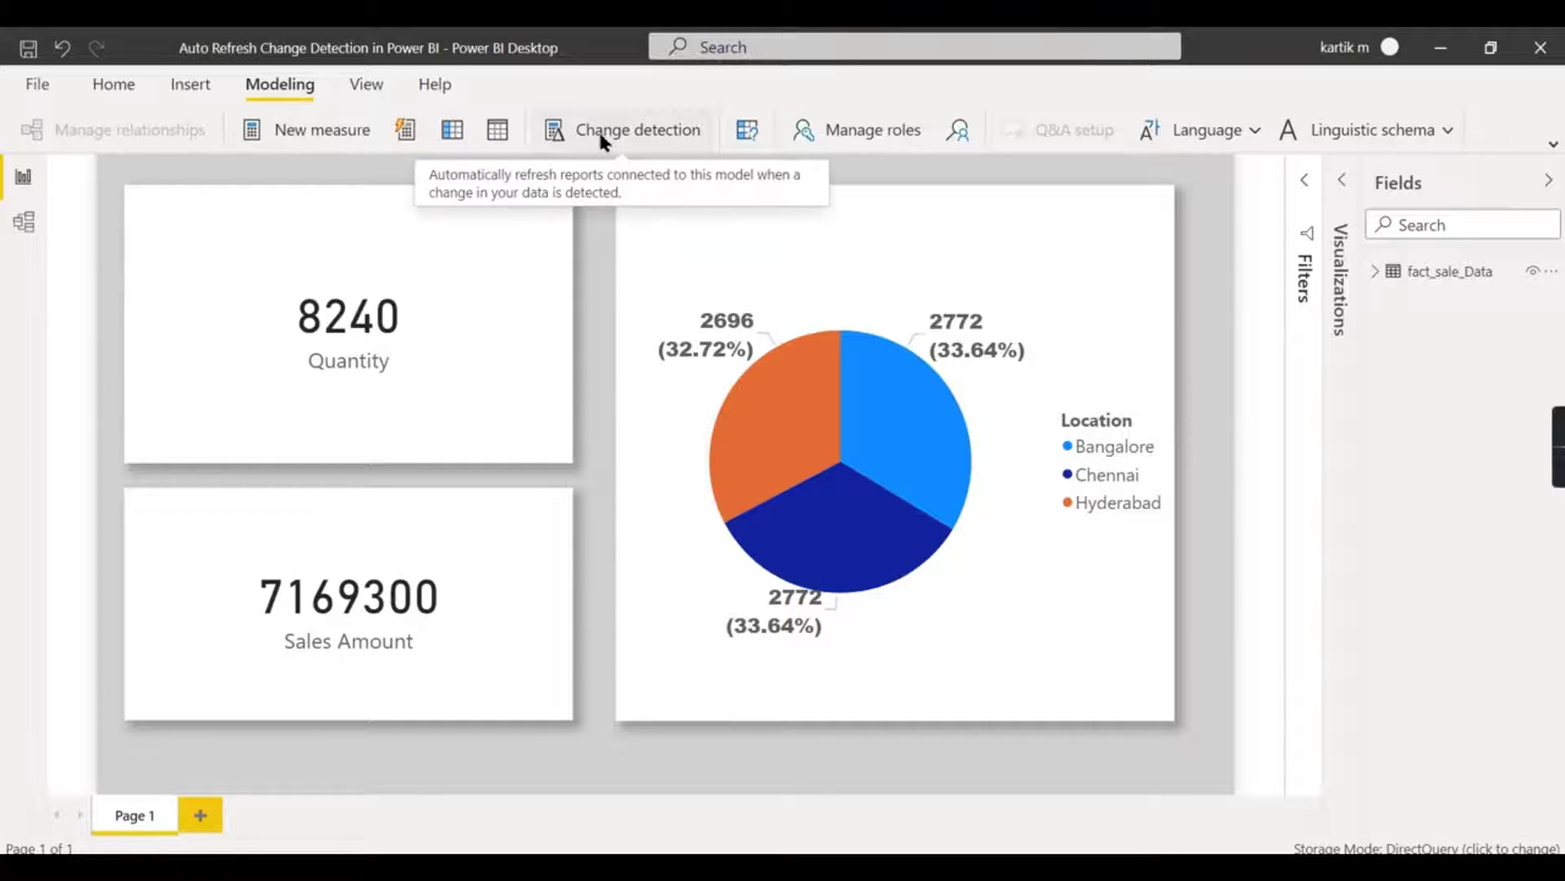
pyautogui.moveTo(920, 852)
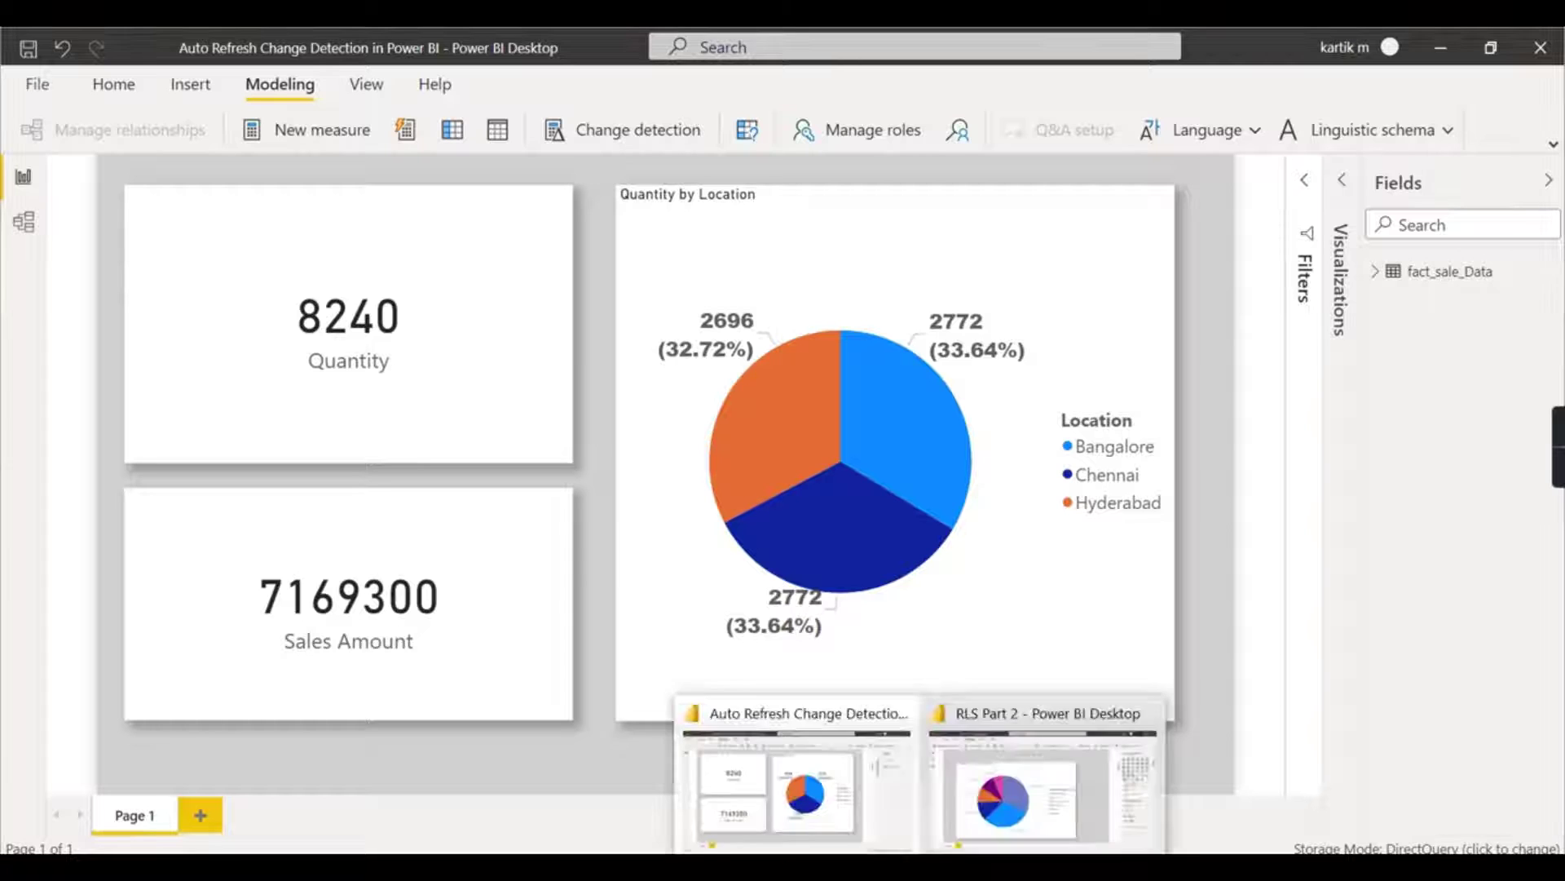
pyautogui.click(1043, 779)
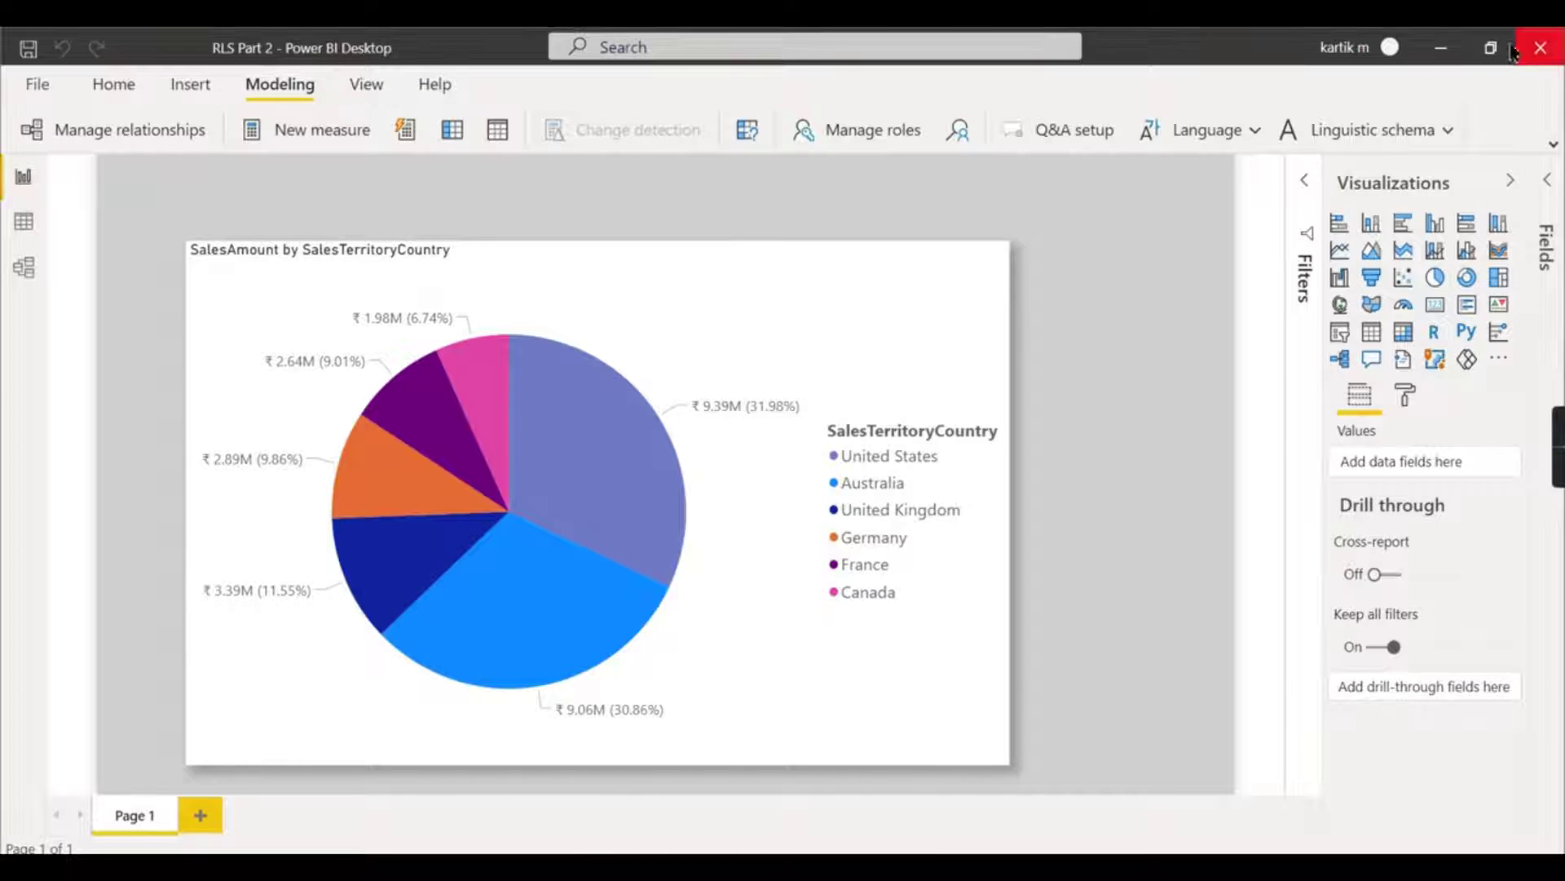
pyautogui.click(1441, 47)
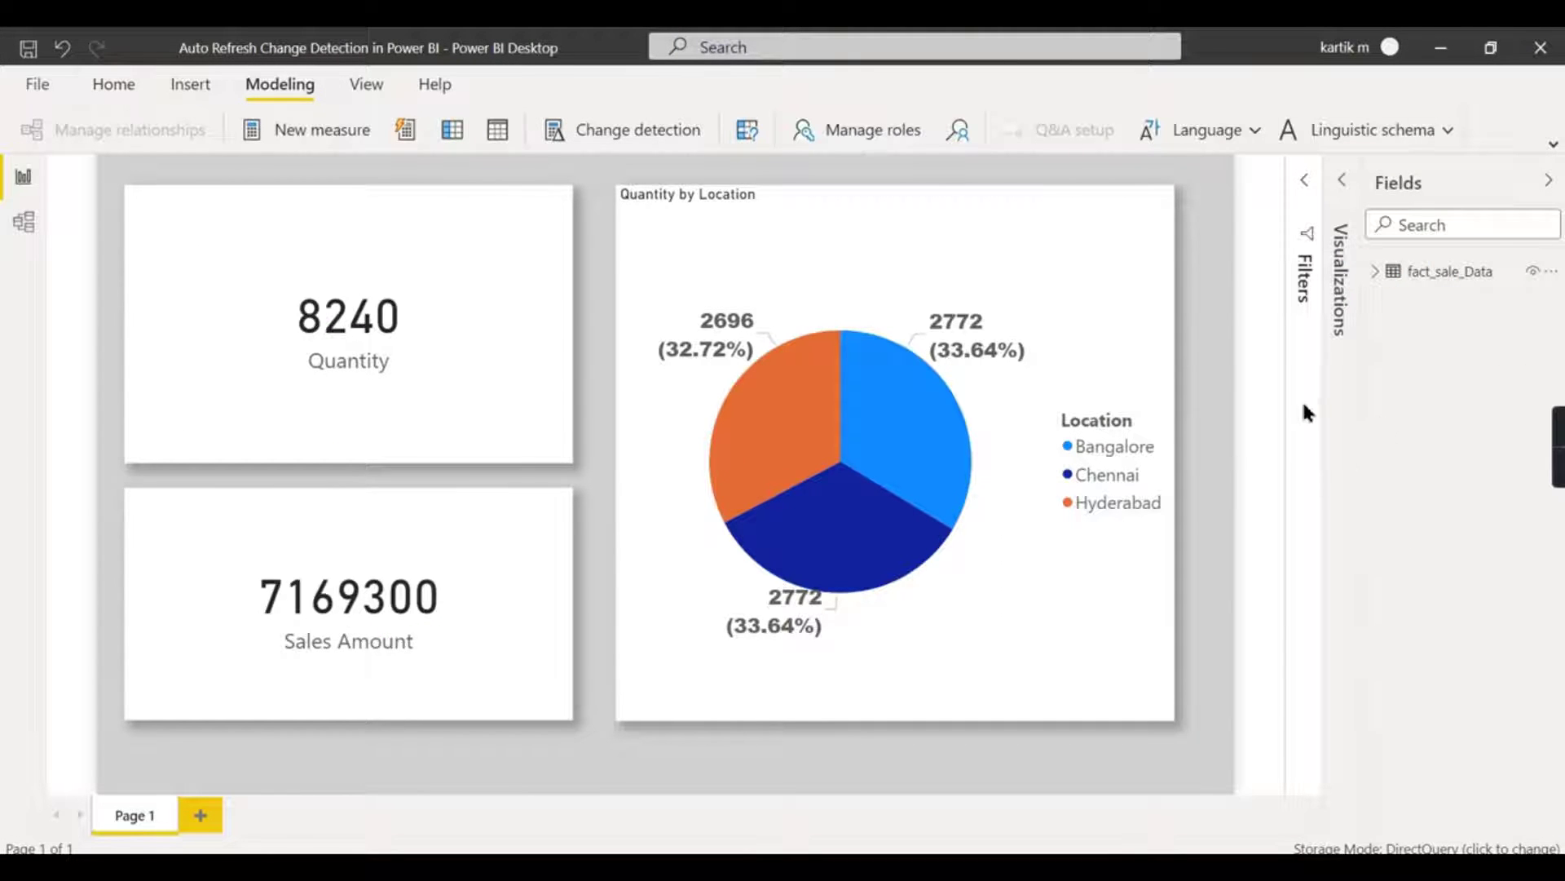
pyautogui.click(1548, 180)
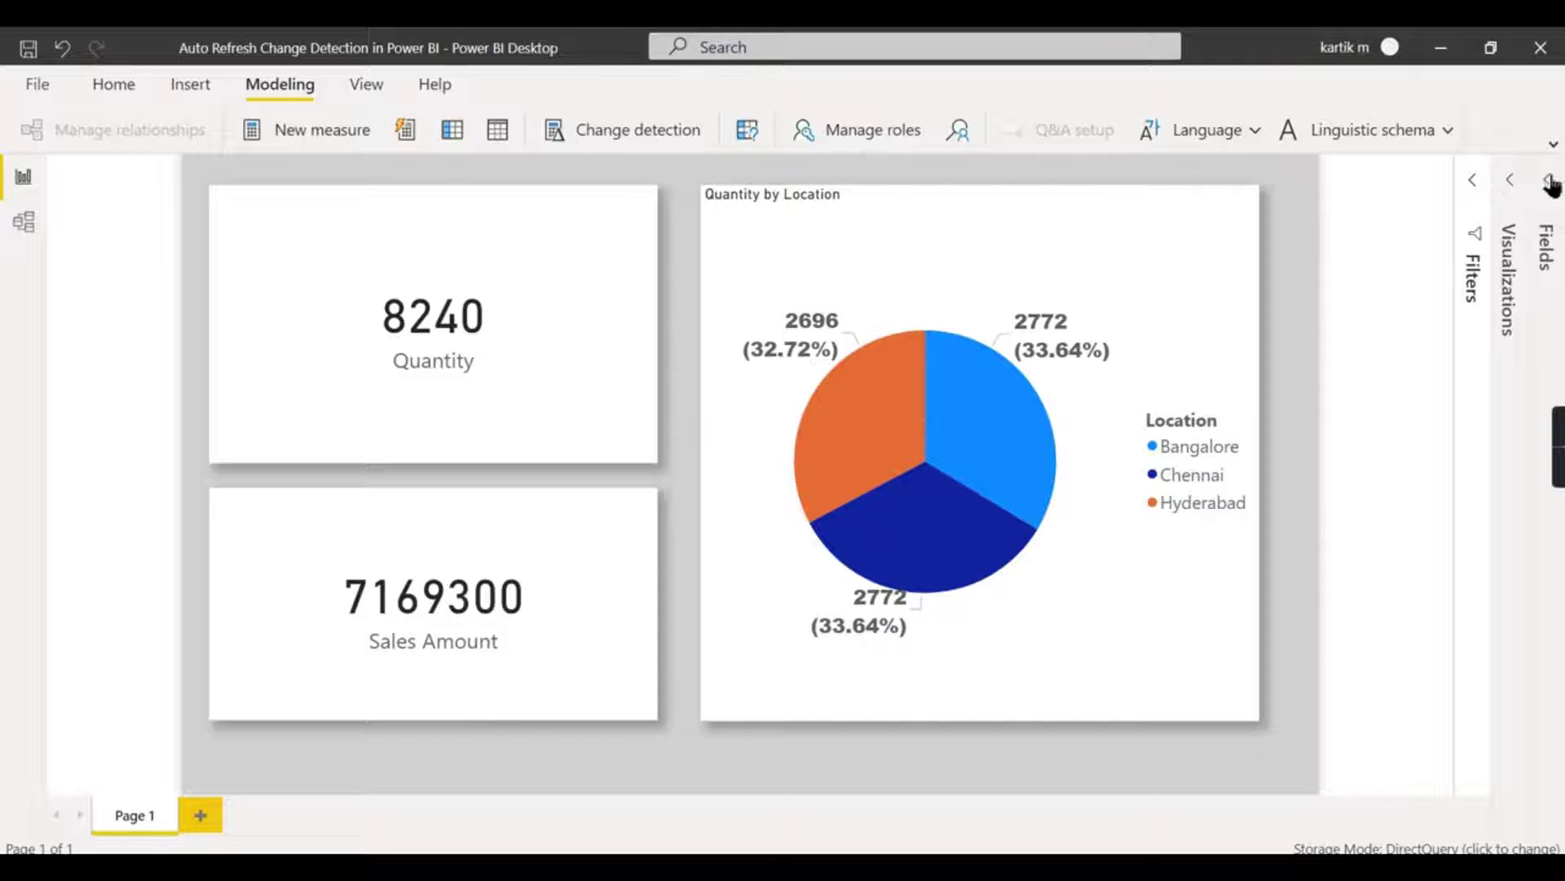
# Start a SQL Server connection with the local server name in DirectQuery mode, then cancel it
pyautogui.click(118, 83)
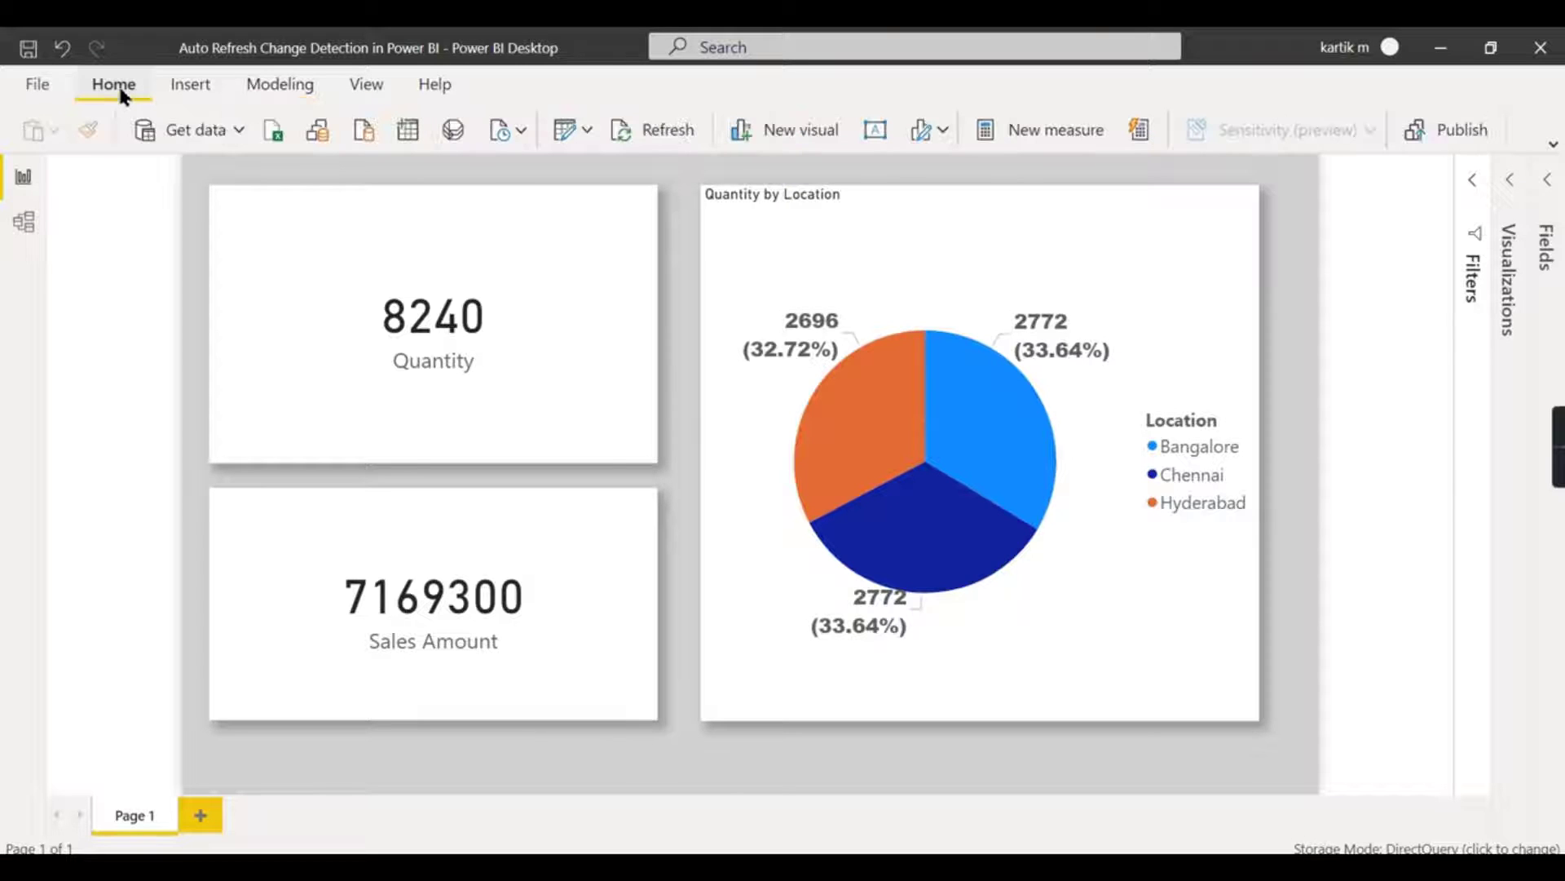
pyautogui.click(237, 132)
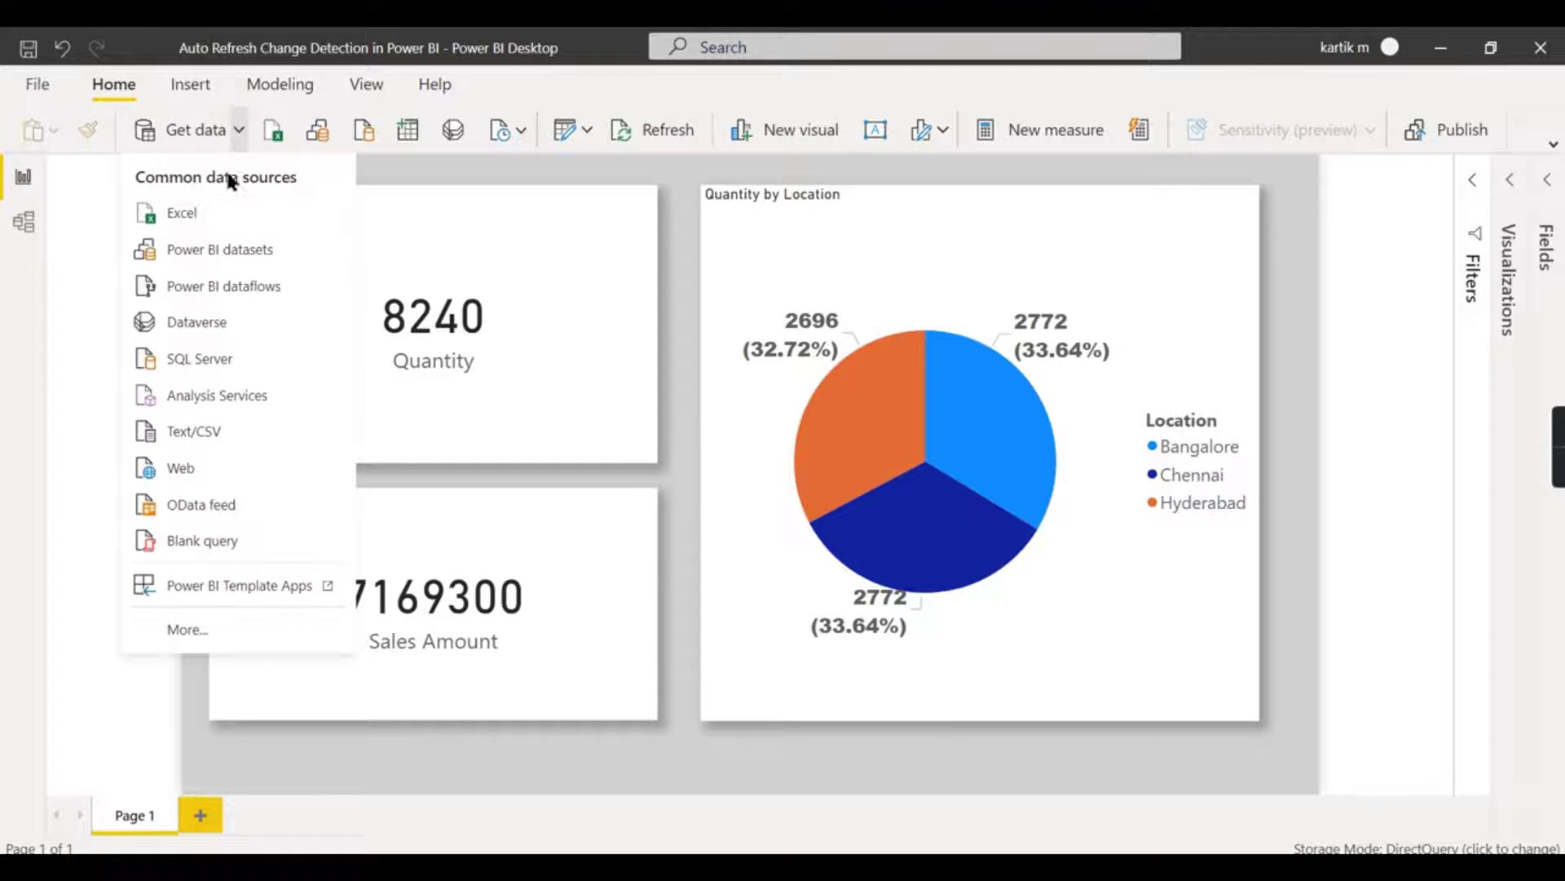
pyautogui.click(208, 358)
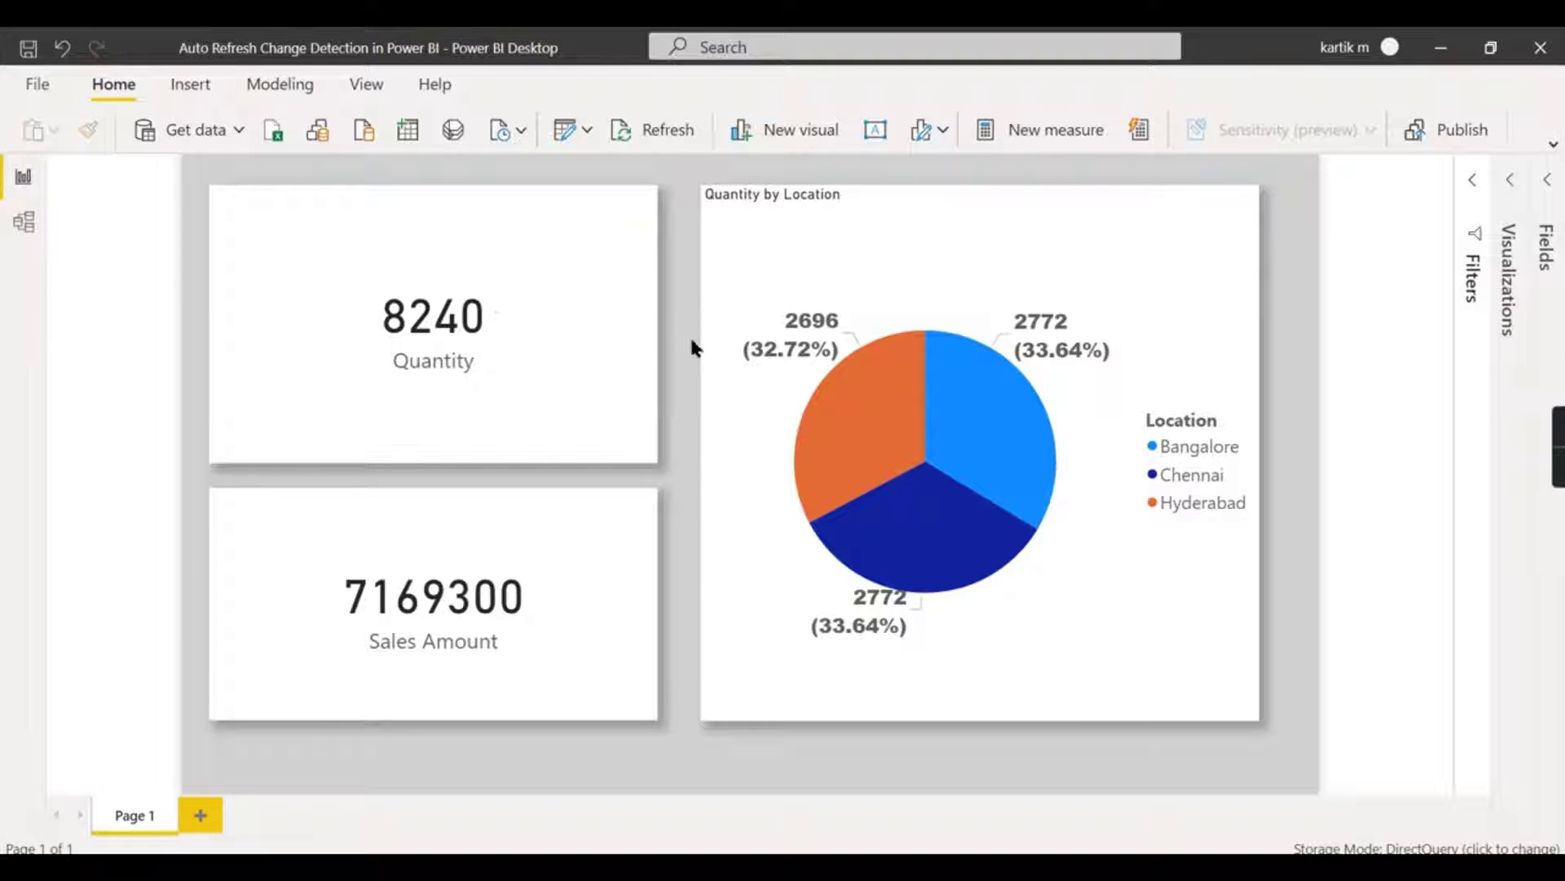
pyautogui.hotkey('ctrl', 'a')
pyautogui.write('LAPTOP-V7HM3OC9')
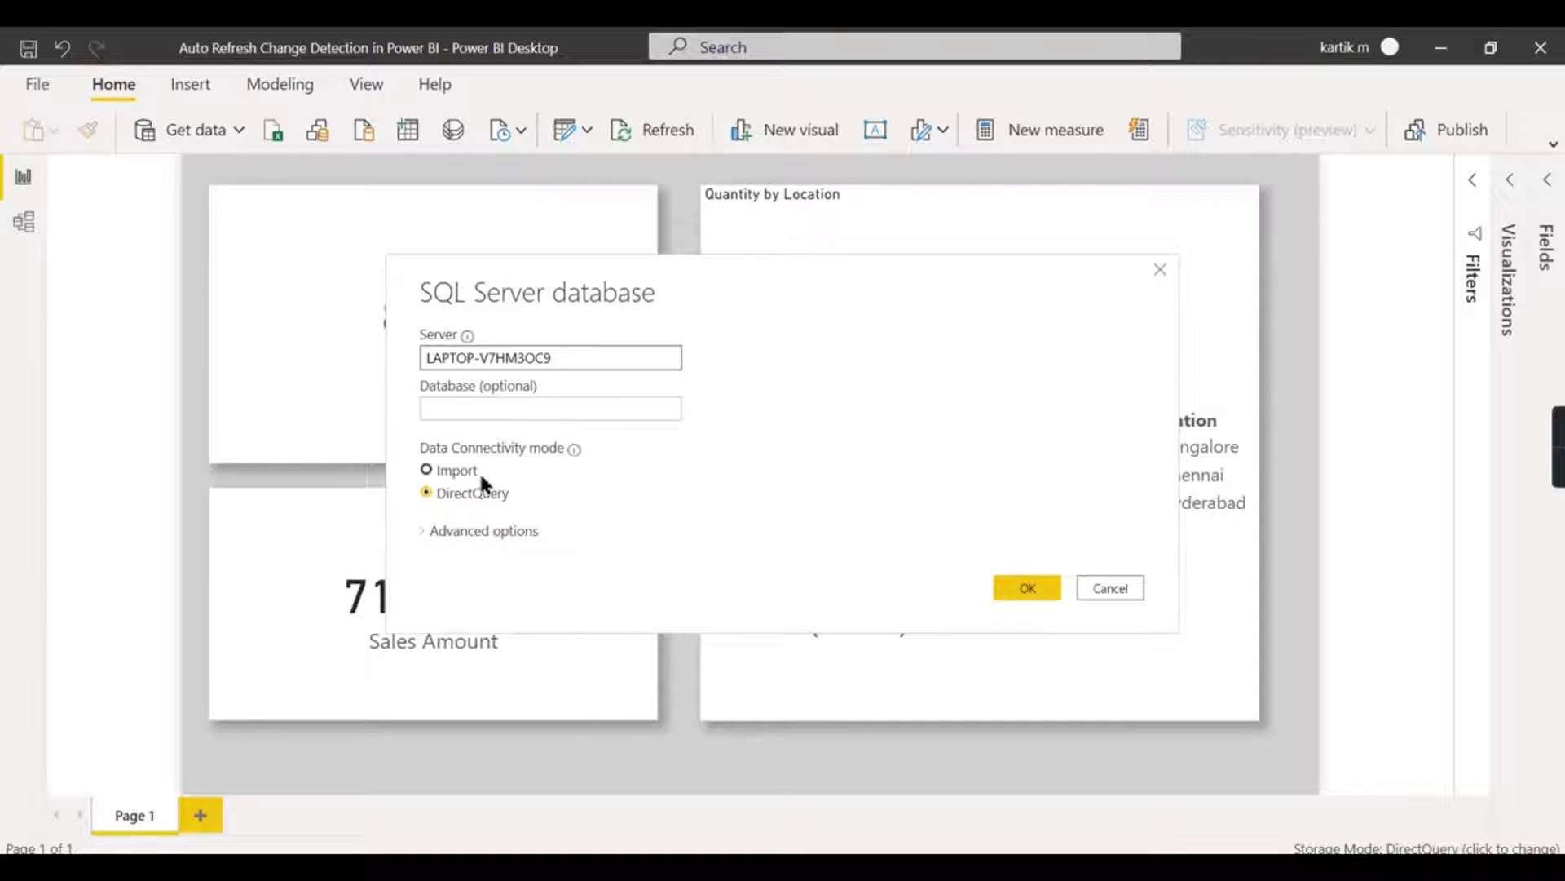
pyautogui.click(453, 473)
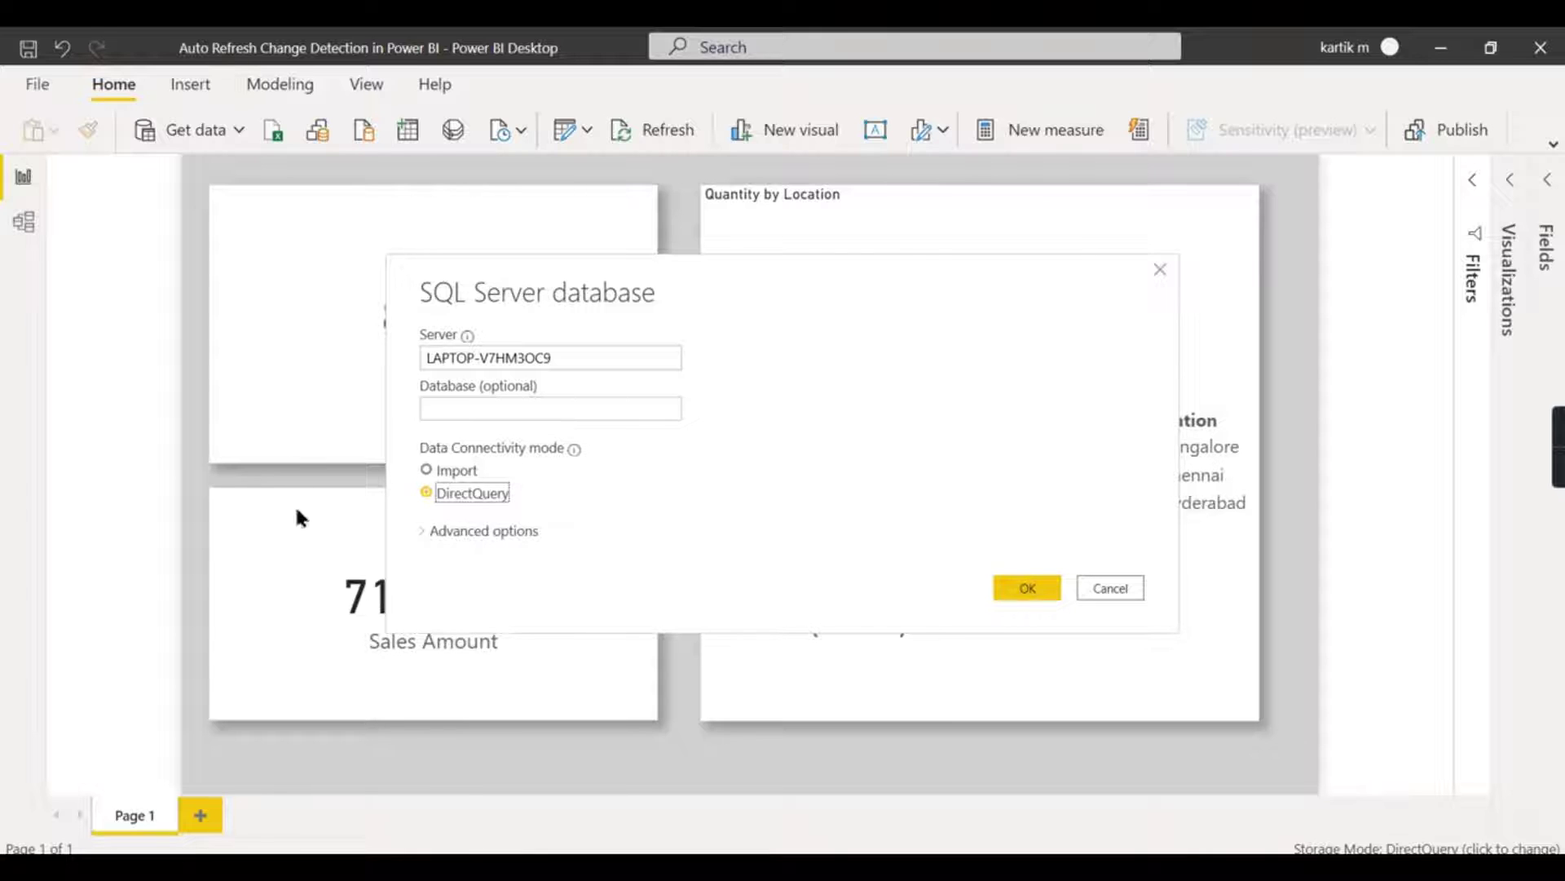
pyautogui.click(1161, 270)
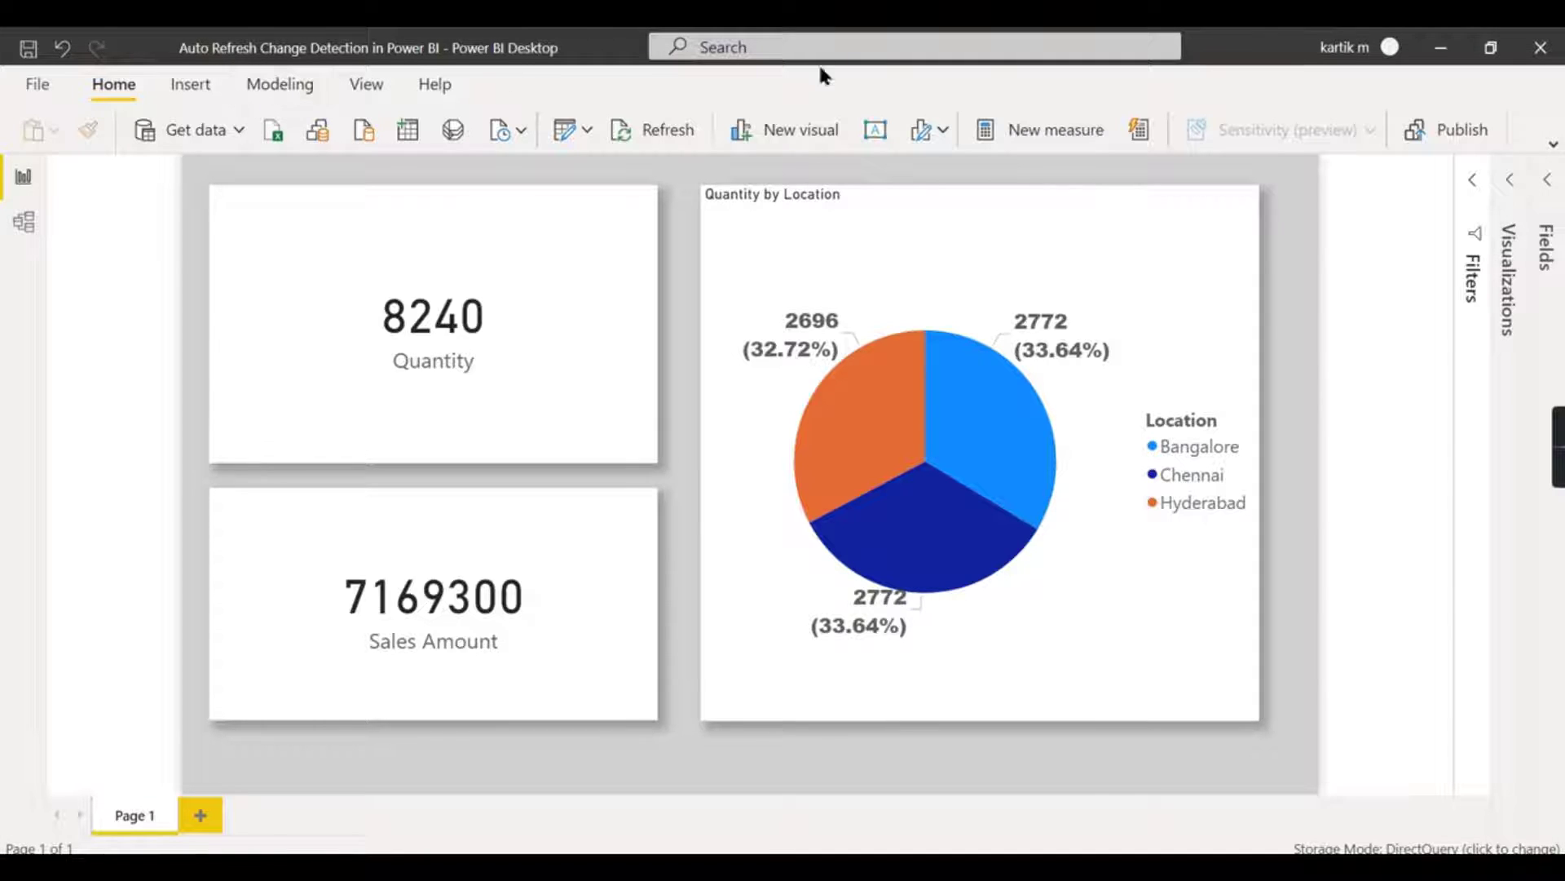
# Show the Fields and Visualizations panes, select the Auto Refresh report page, and view its Format options
pyautogui.click(1547, 180)
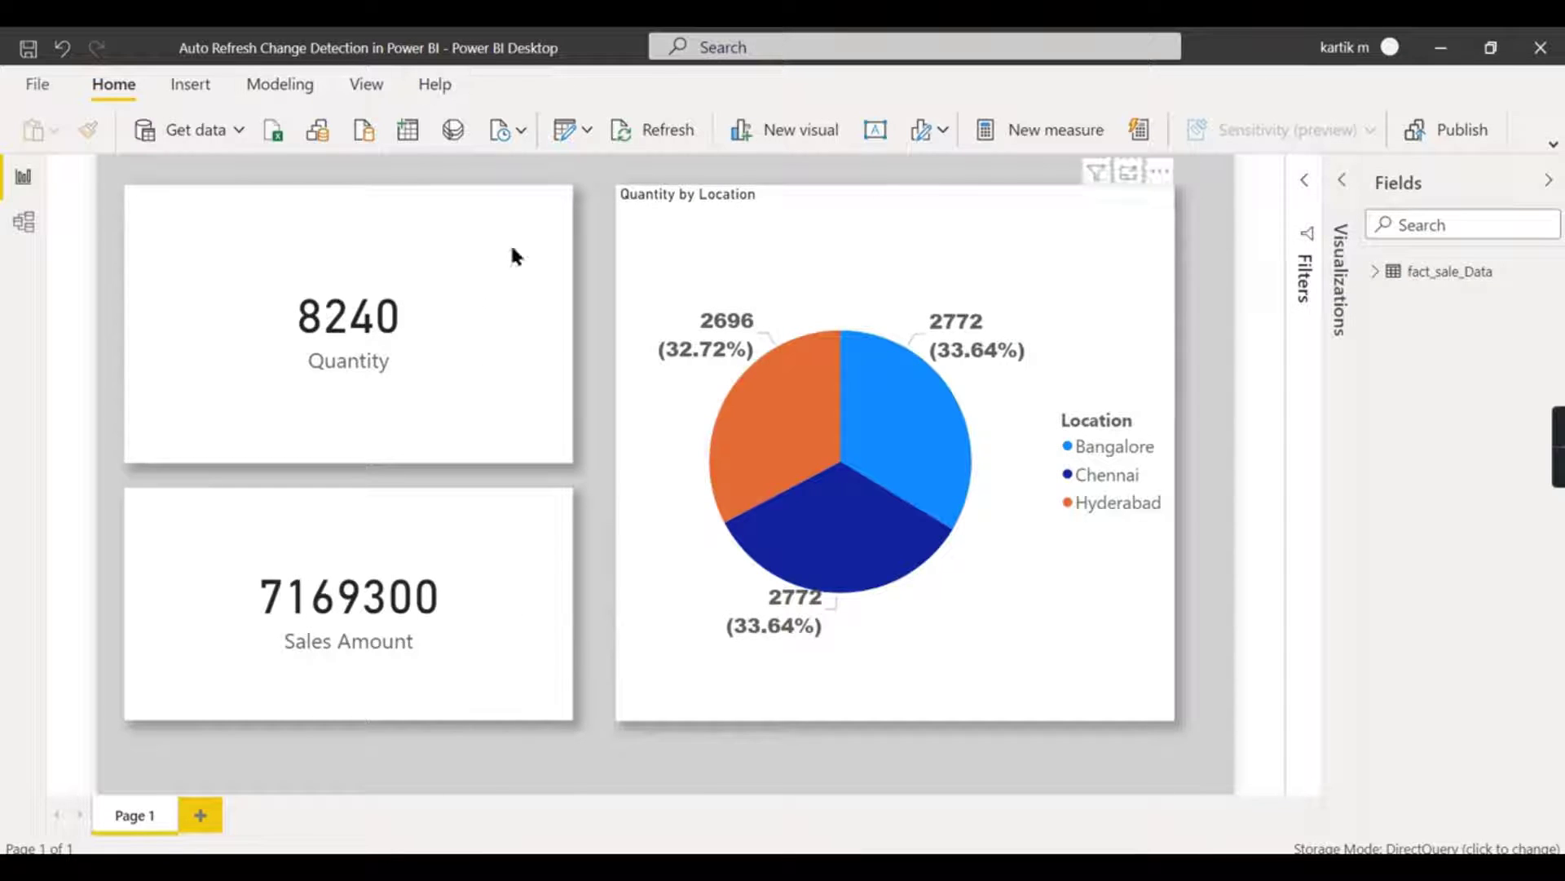
pyautogui.click(1375, 271)
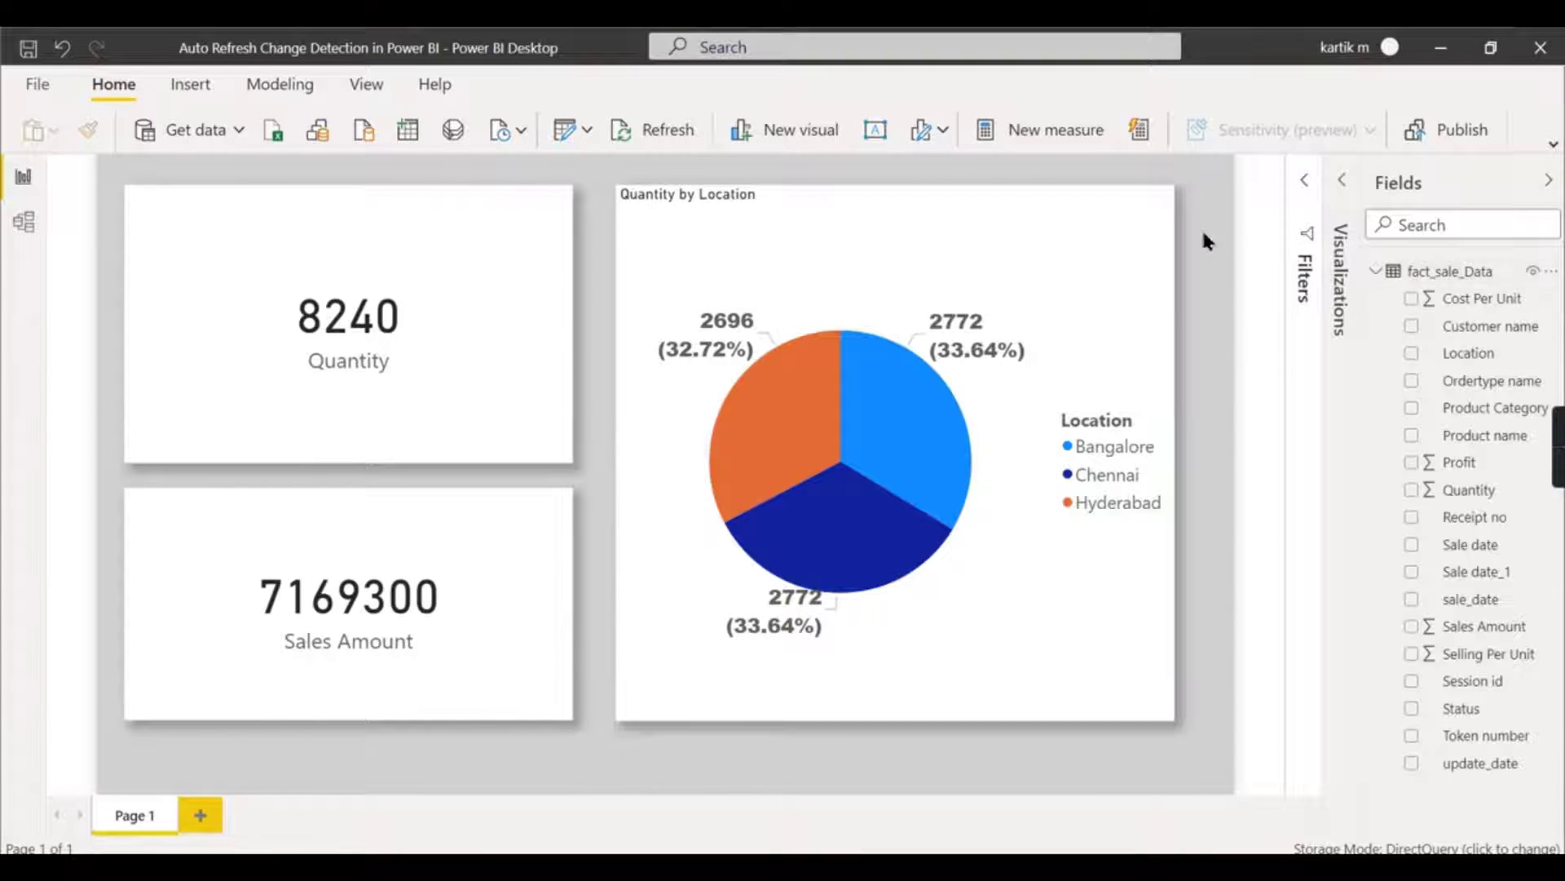
pyautogui.click(1342, 181)
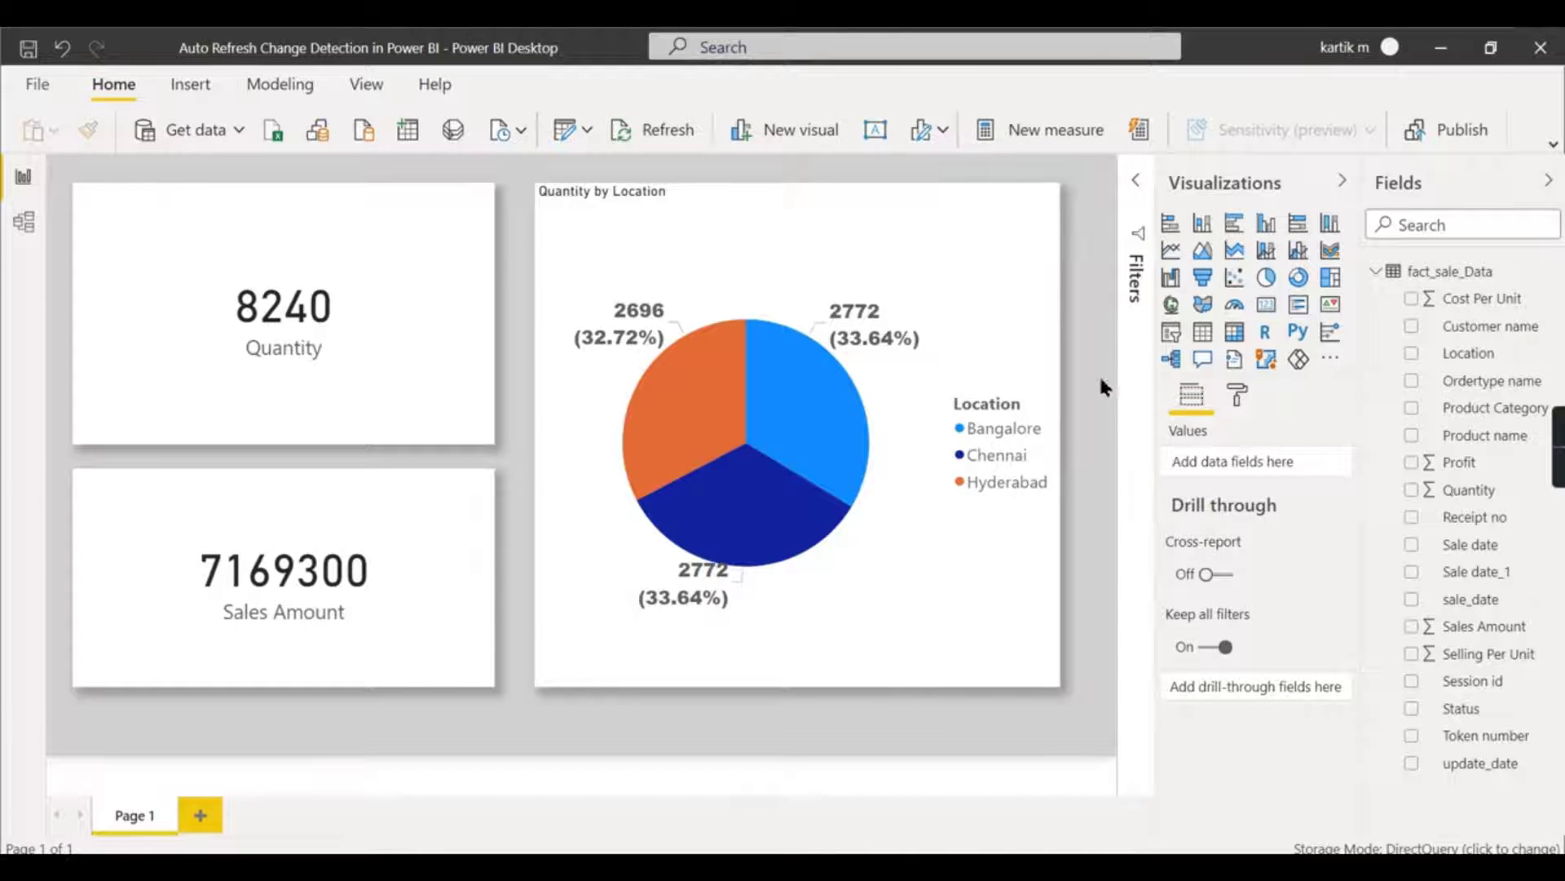
pyautogui.click(1080, 258)
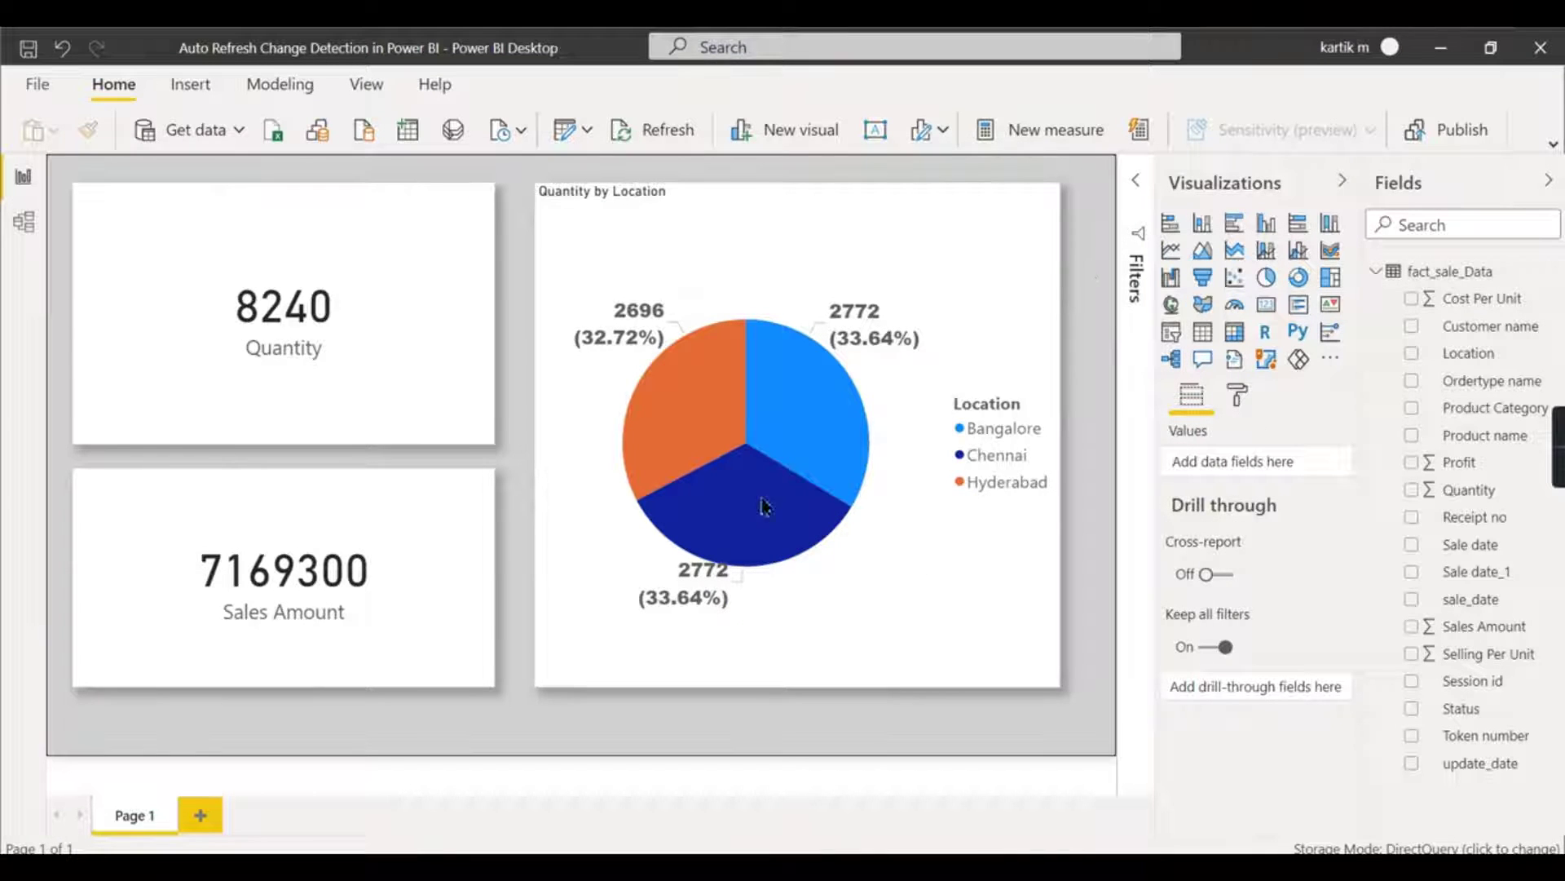
pyautogui.click(1239, 395)
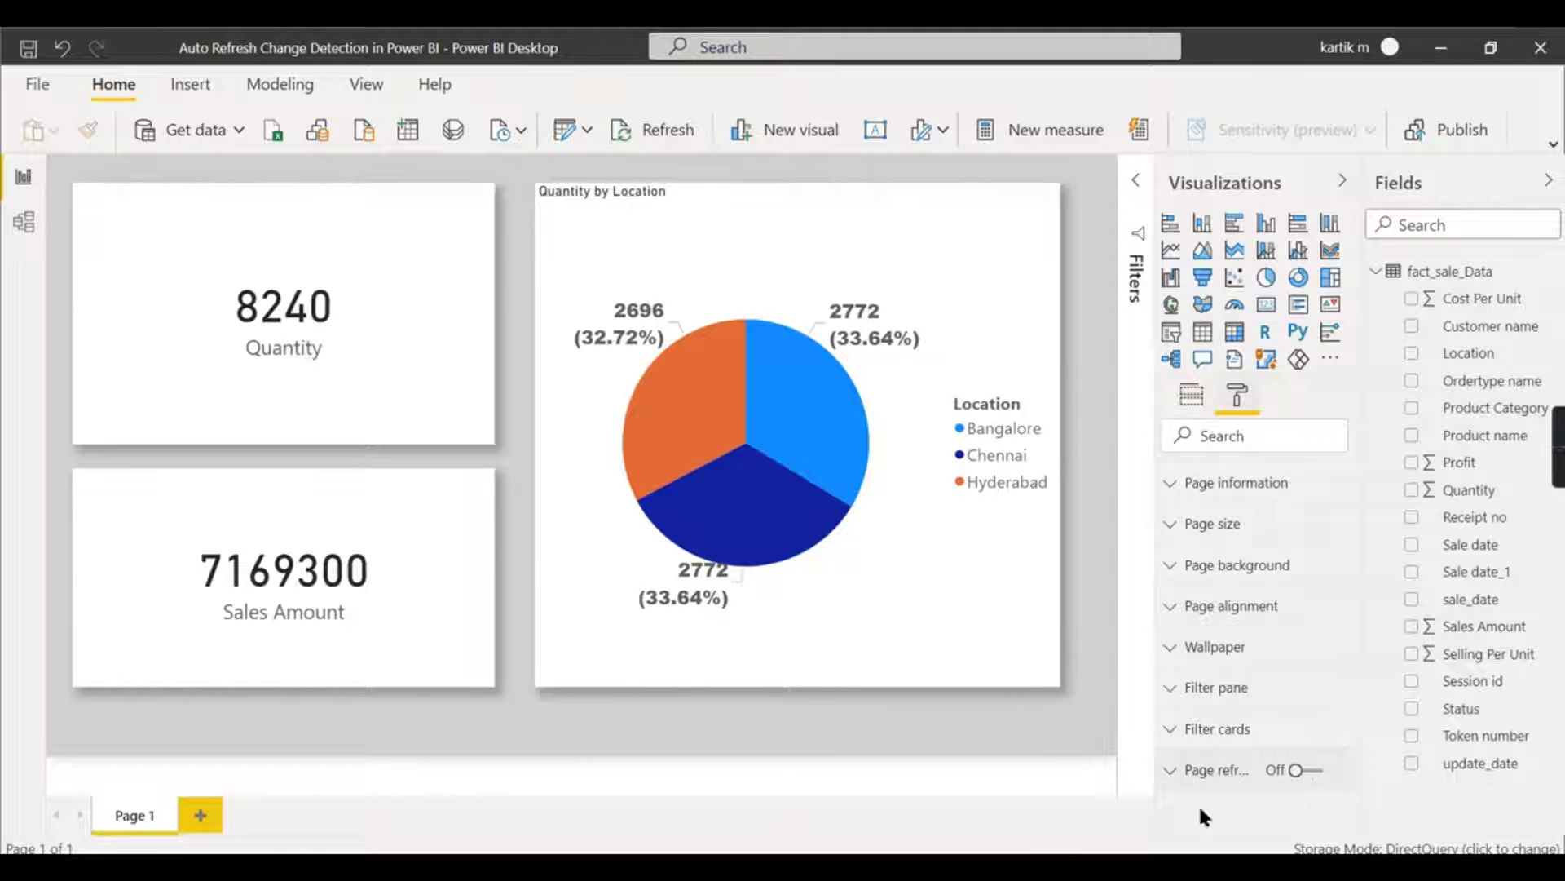
# View the RLS Part 2 report's page Format options, then return to the Auto Refresh report
pyautogui.click(1000, 710)
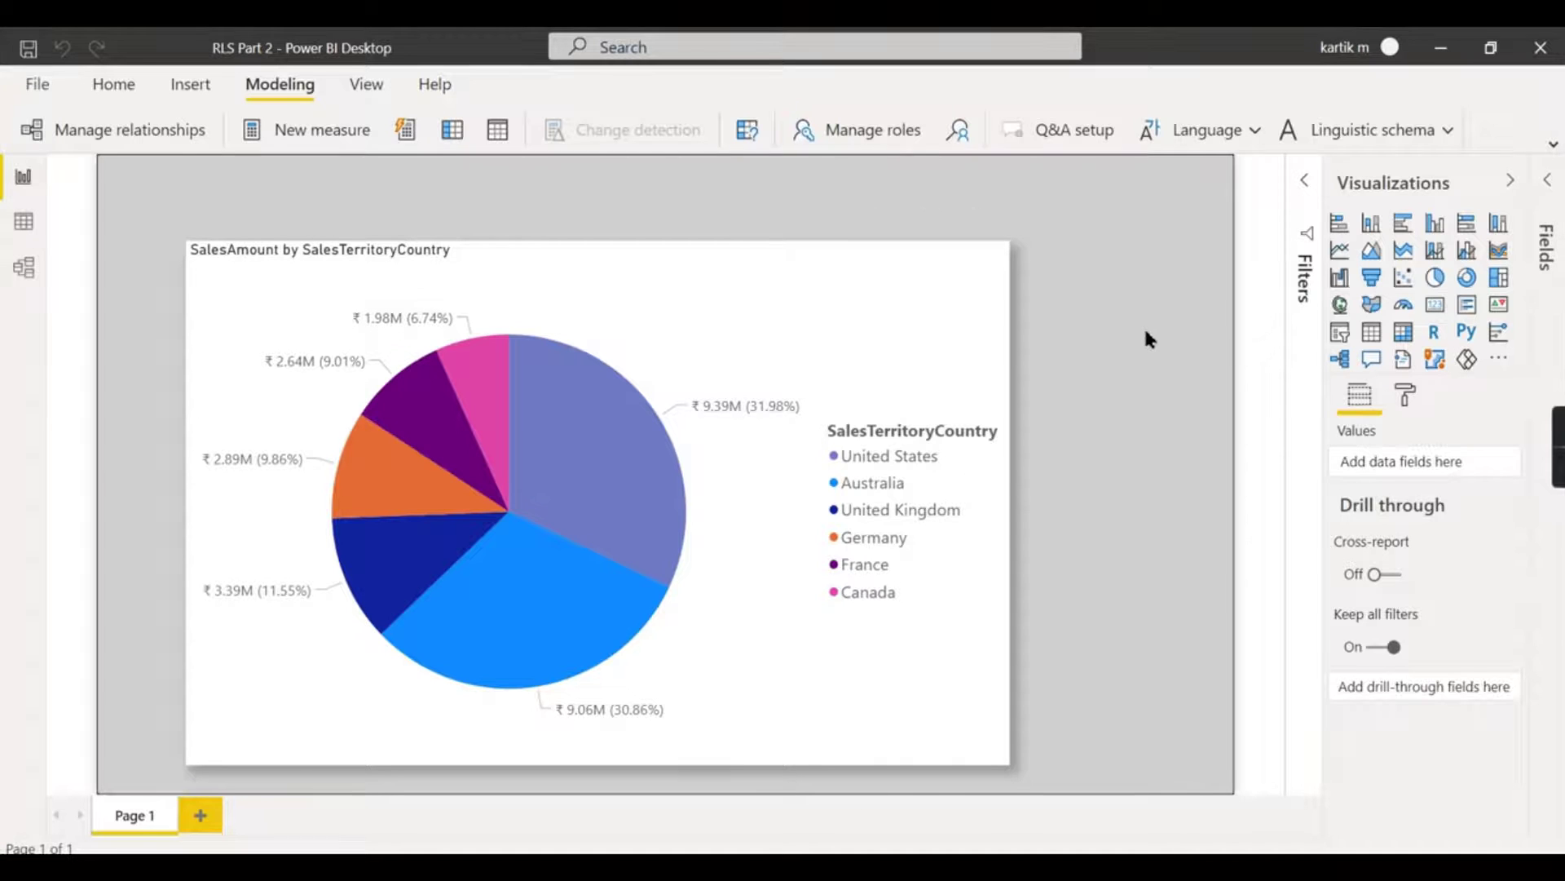
pyautogui.click(1404, 395)
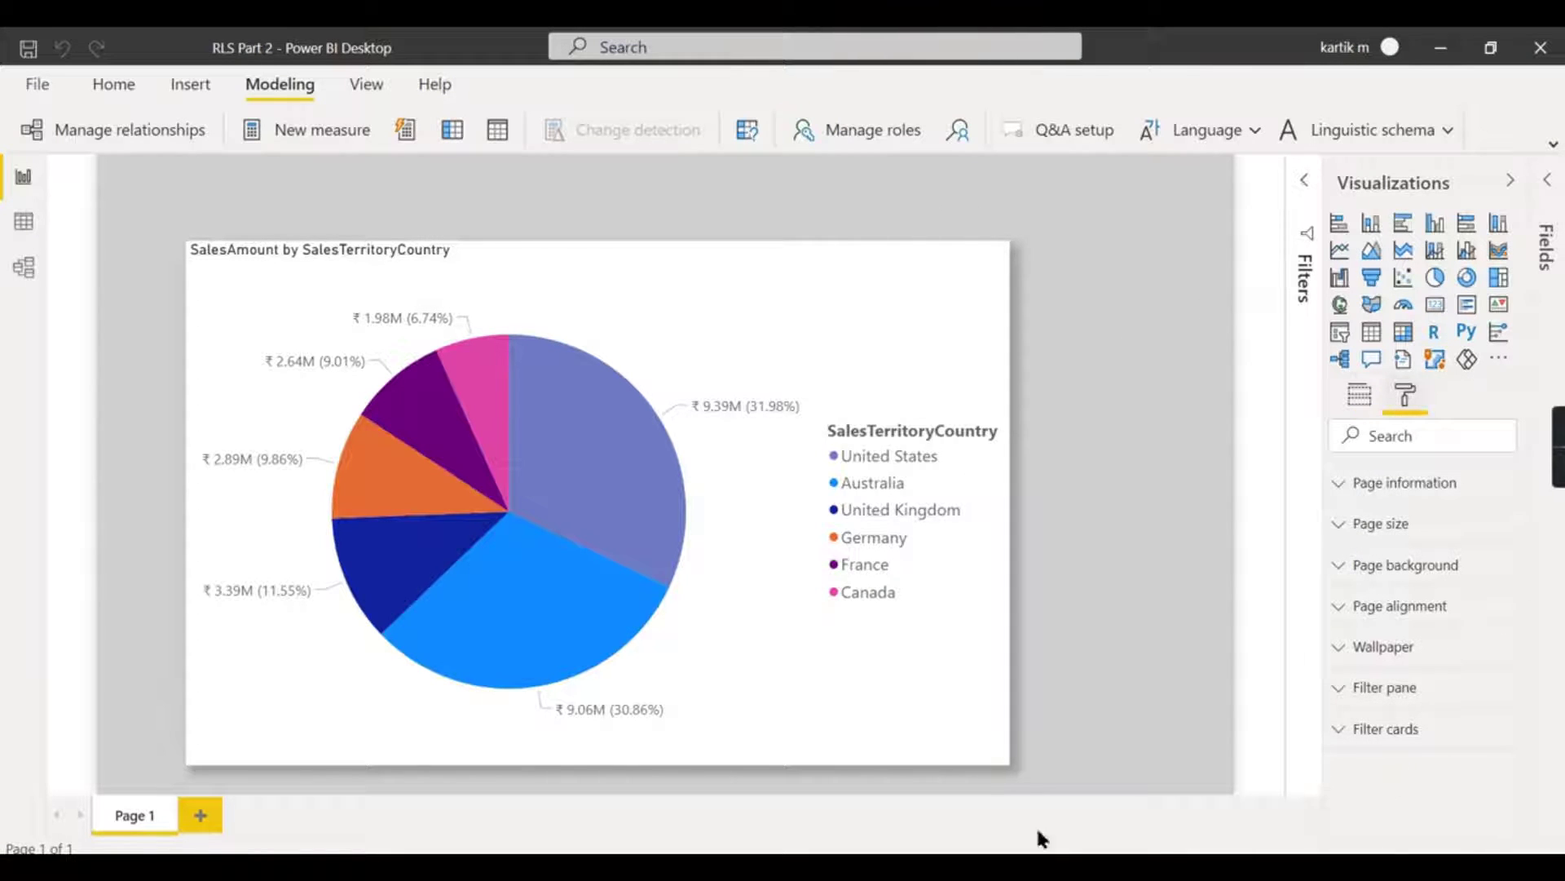
pyautogui.moveTo(920, 866)
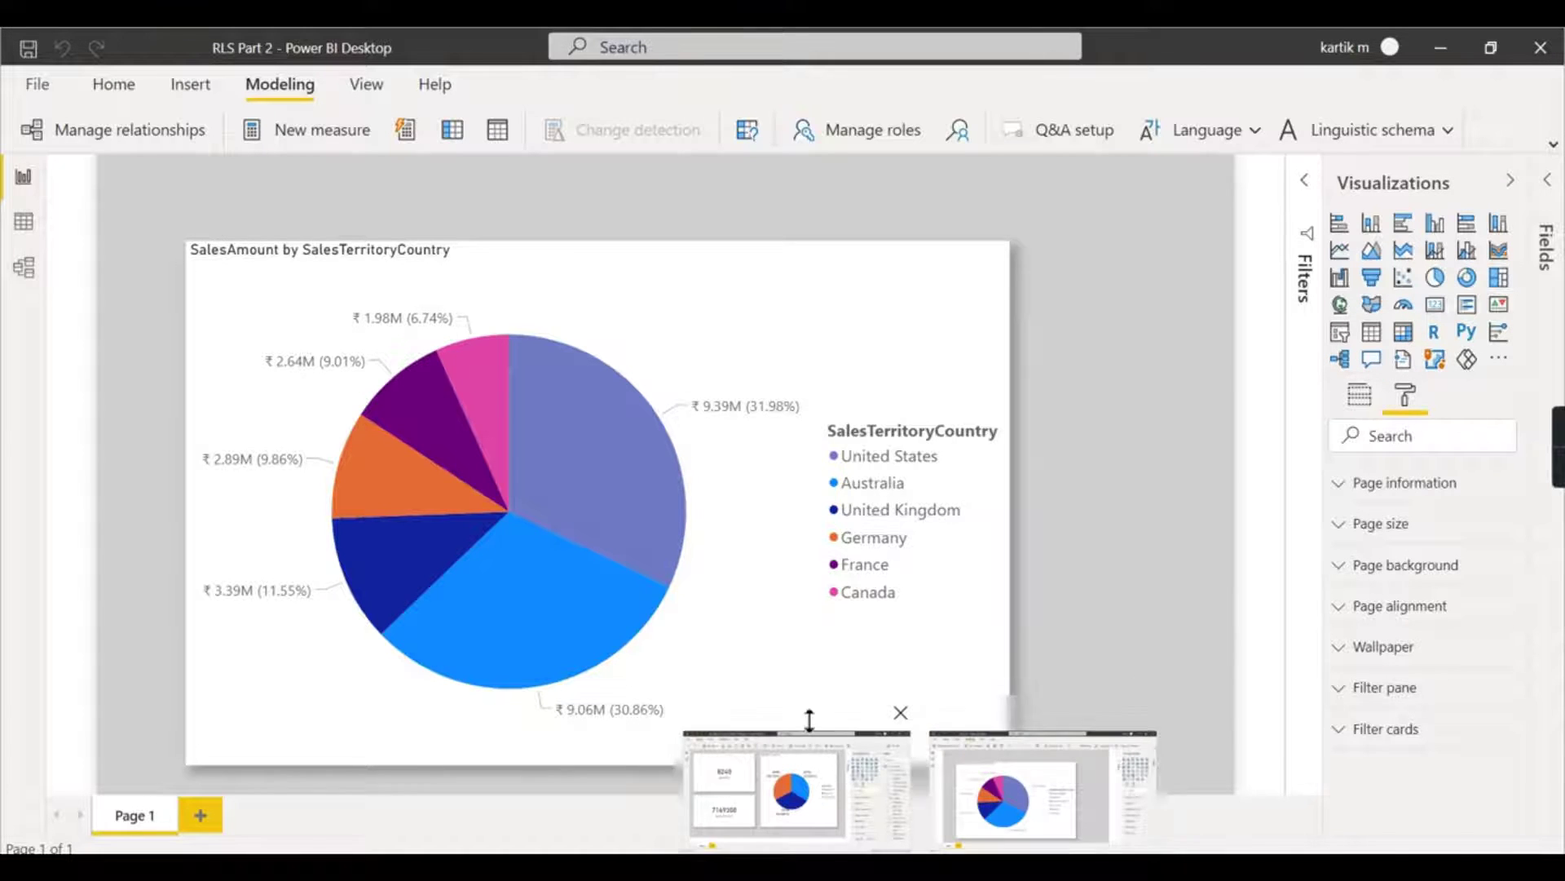
pyautogui.click(809, 719)
# Expand Page refresh, try Change detection, then settle on Auto page refresh every 15 seconds
pyautogui.click(1311, 770)
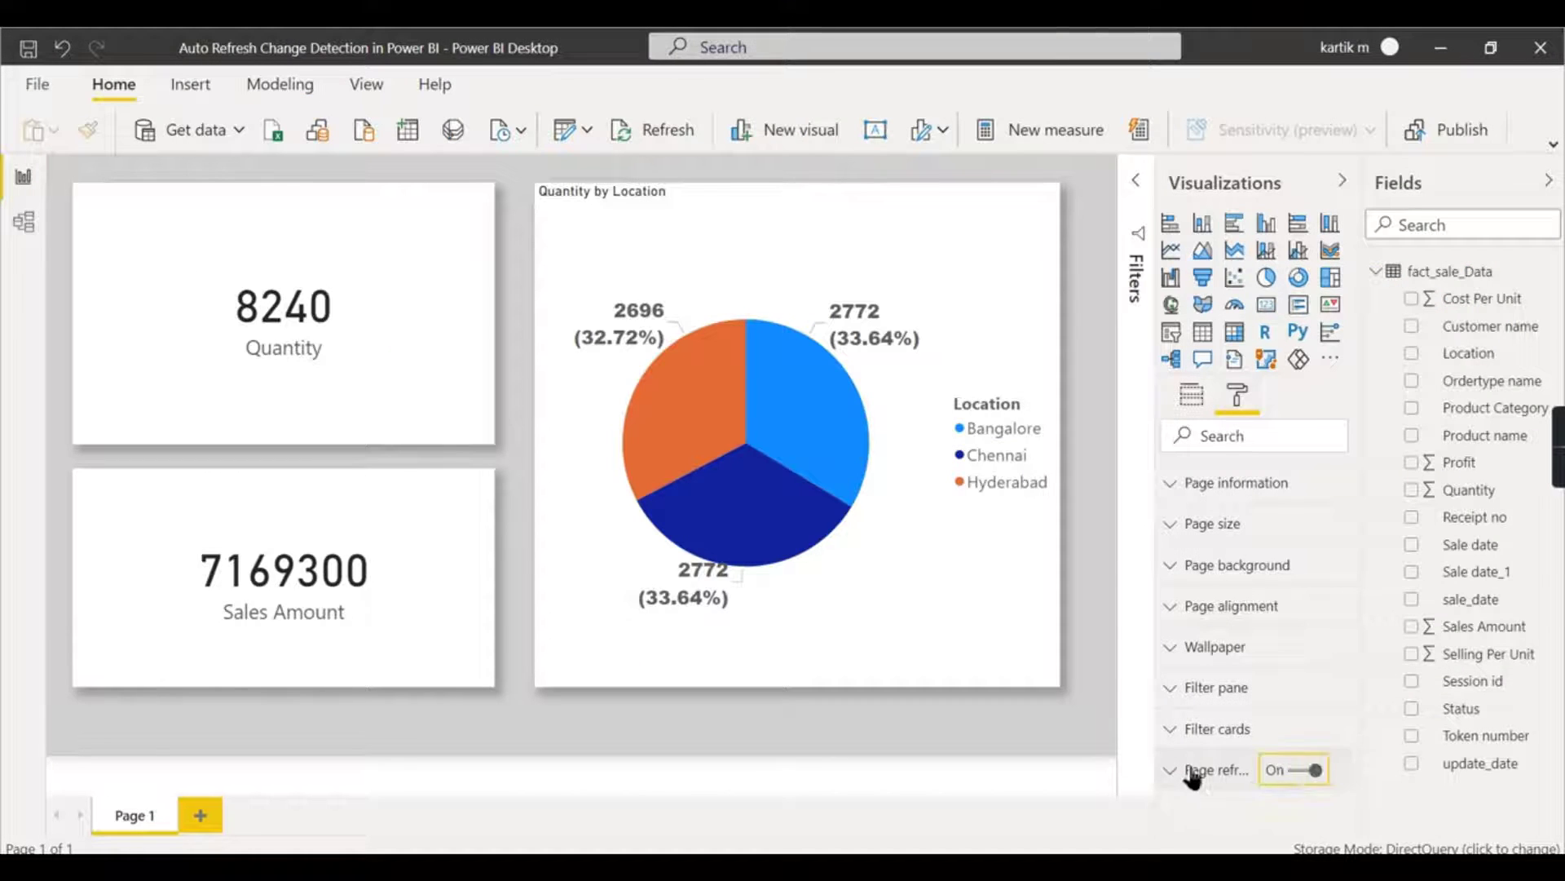
pyautogui.click(1219, 770)
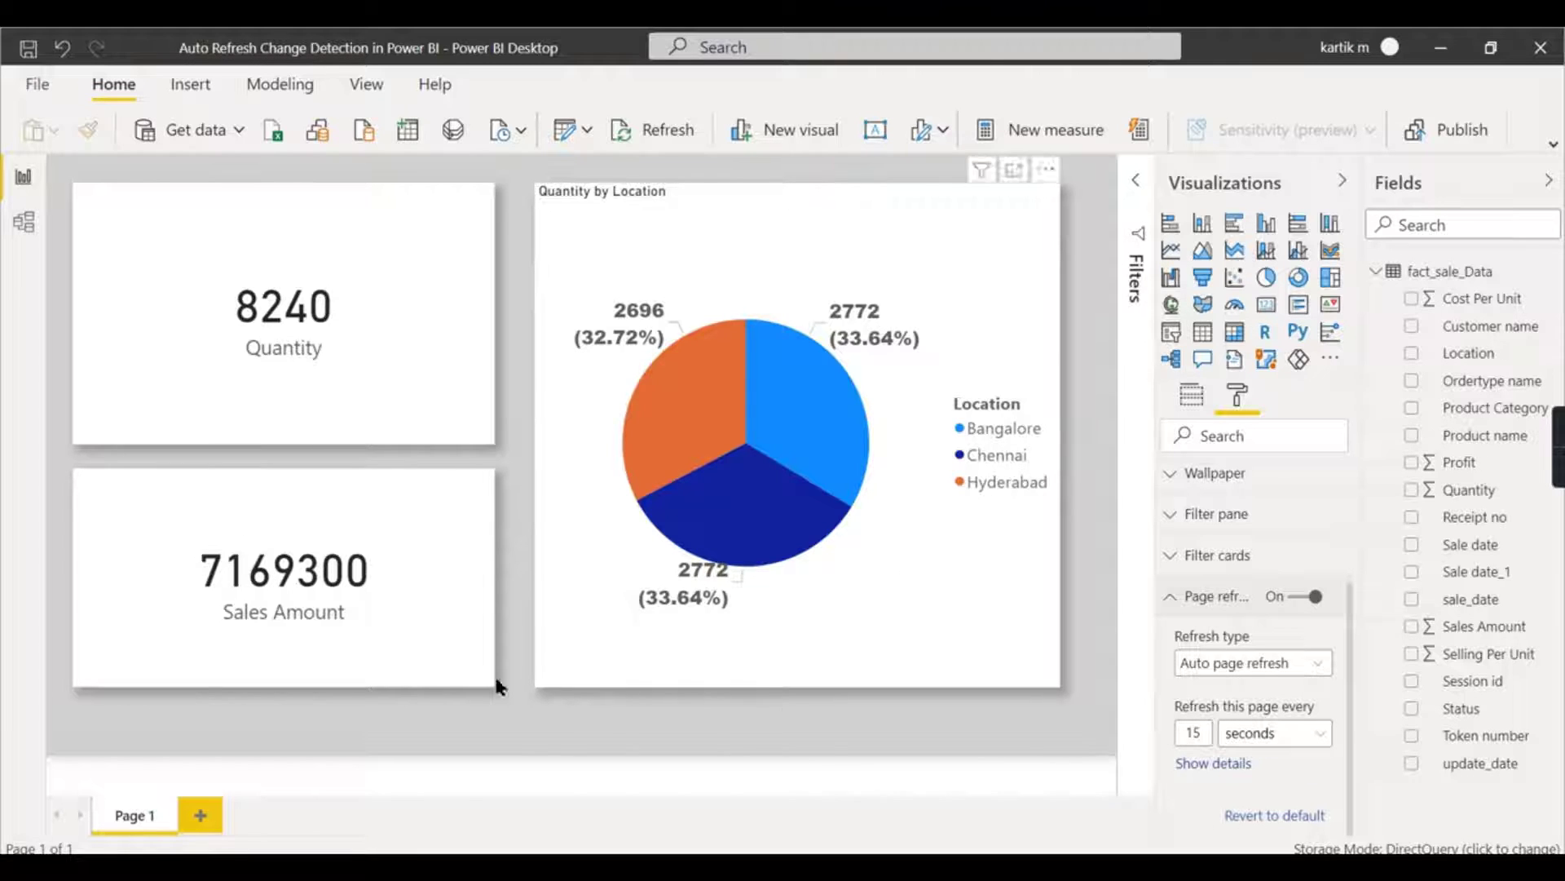
pyautogui.click(1277, 665)
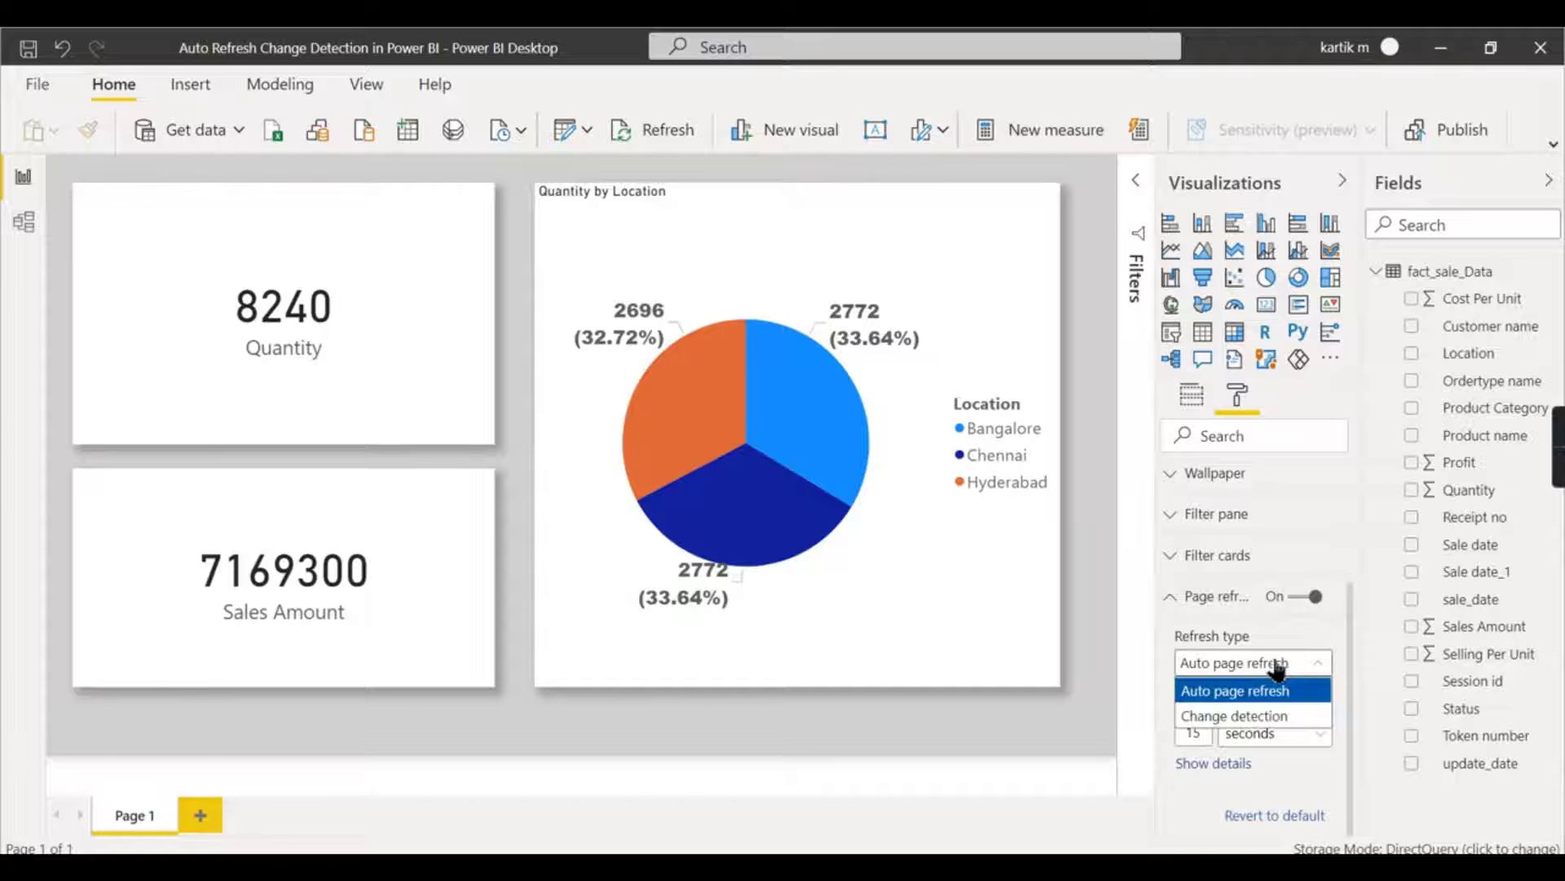
pyautogui.click(1234, 719)
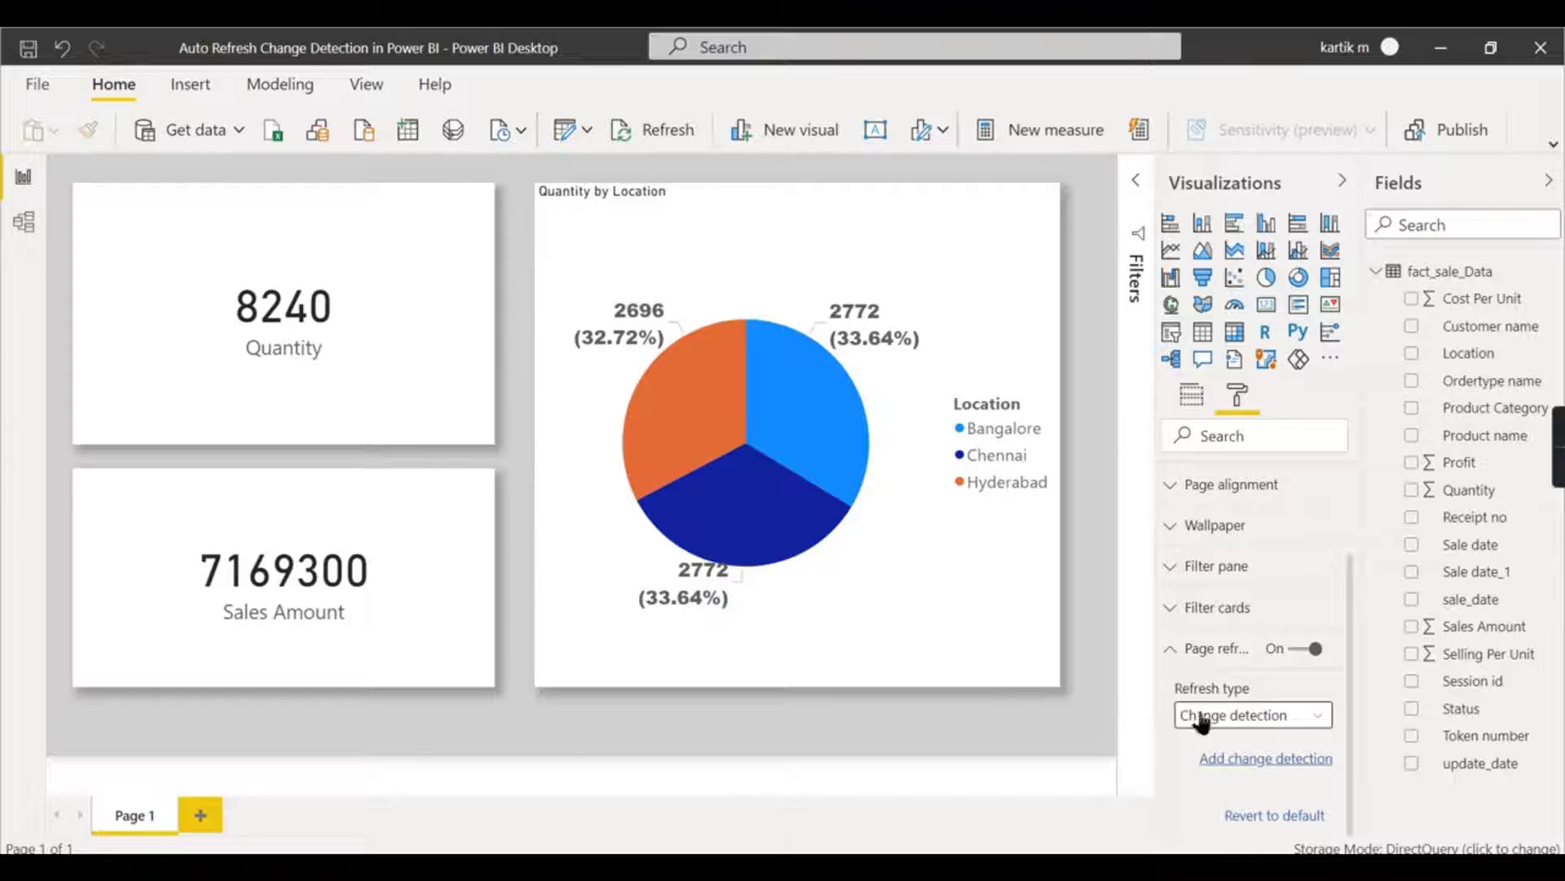
pyautogui.click(1302, 719)
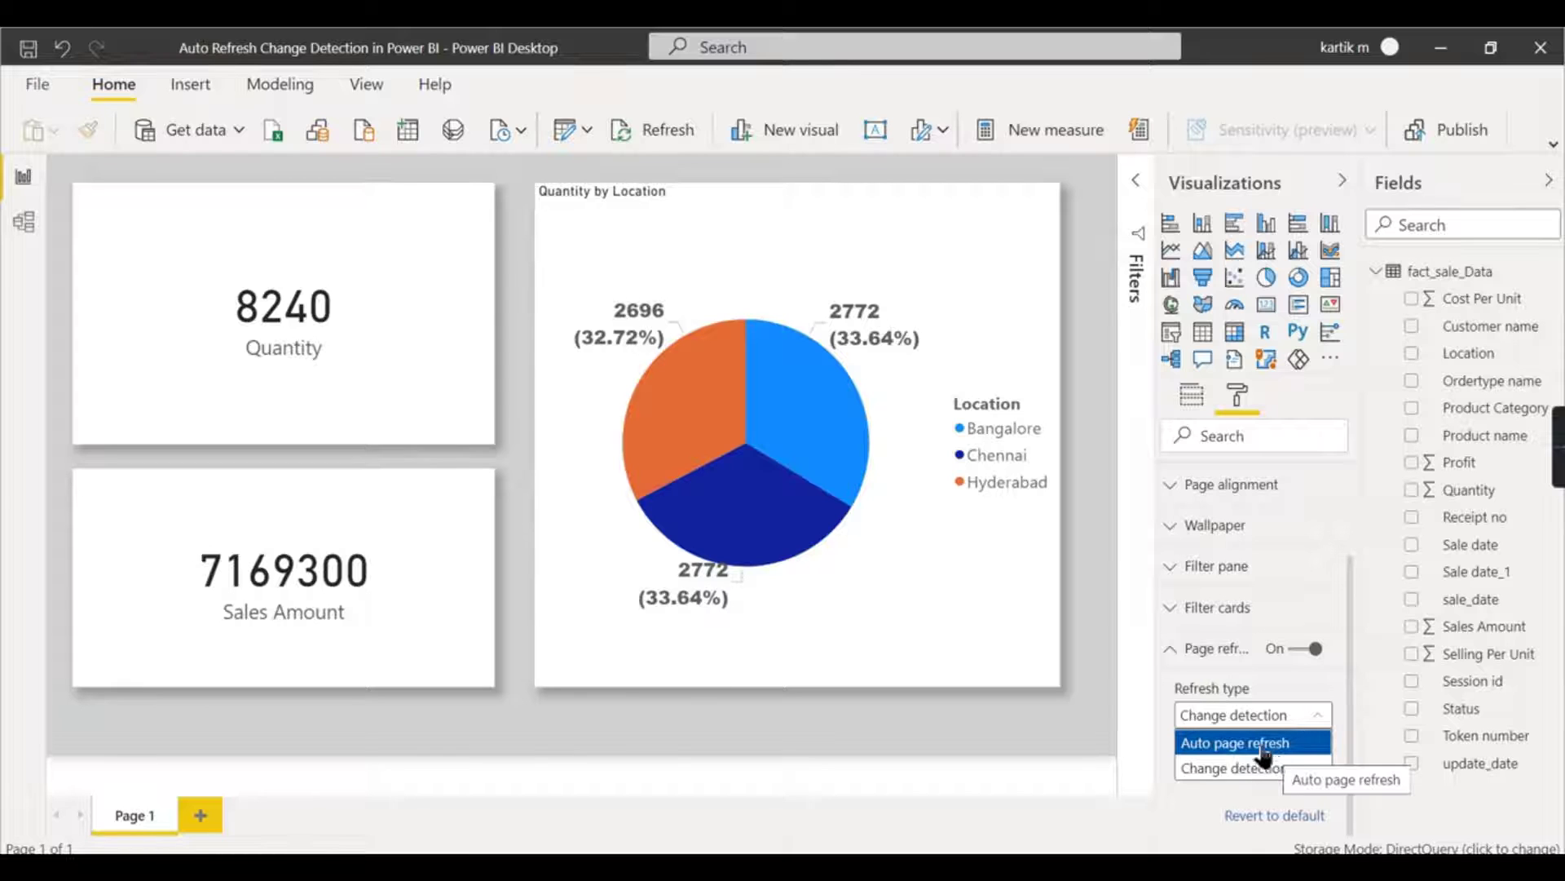
pyautogui.click(1236, 746)
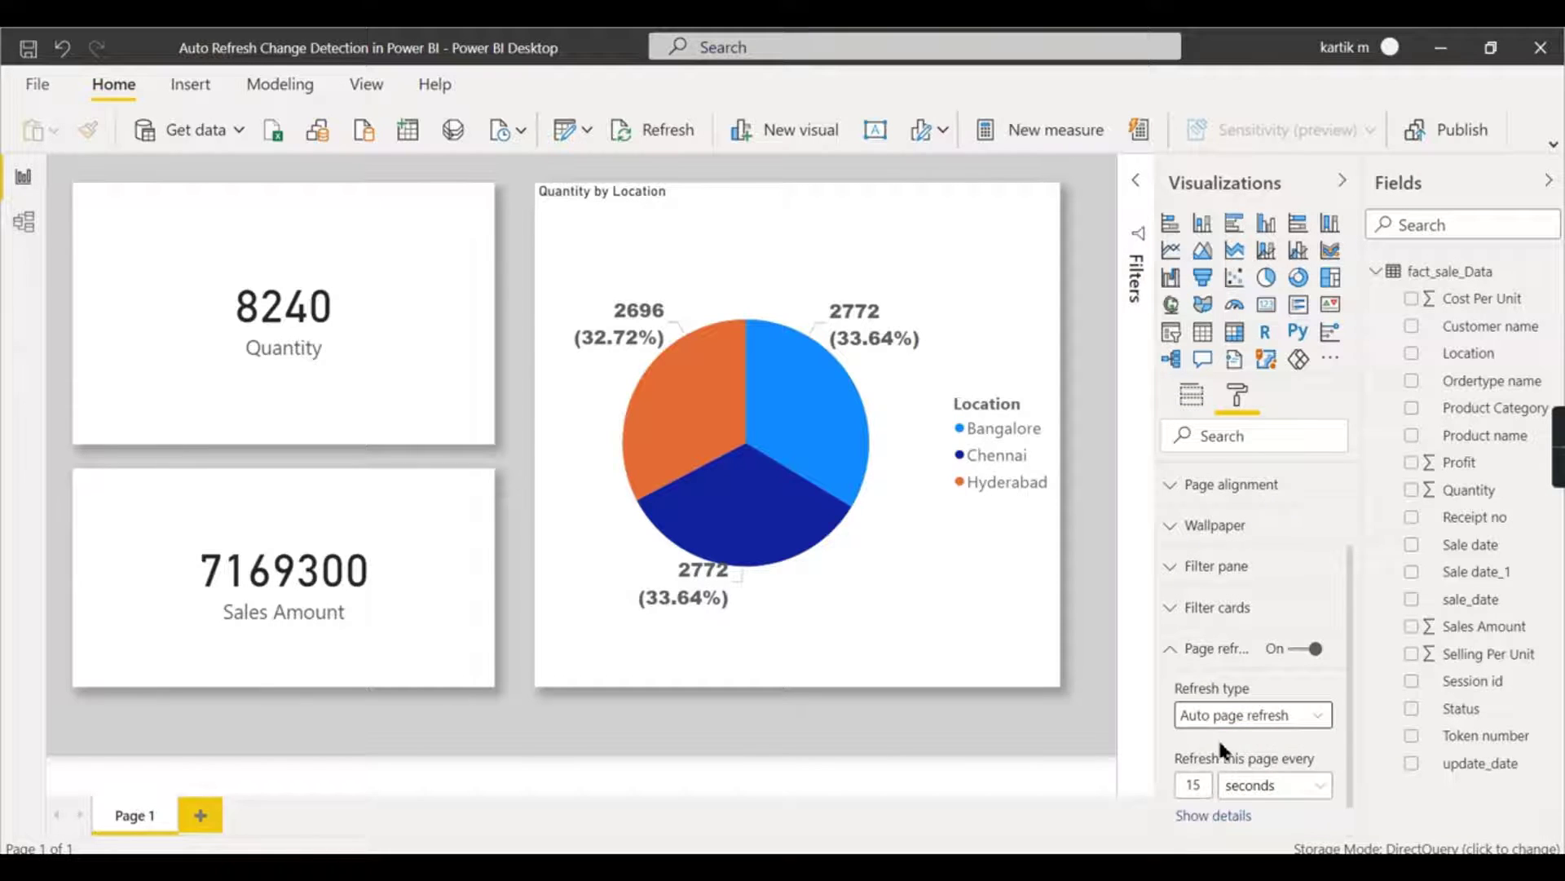
pyautogui.scroll(-1, 1218, 737)
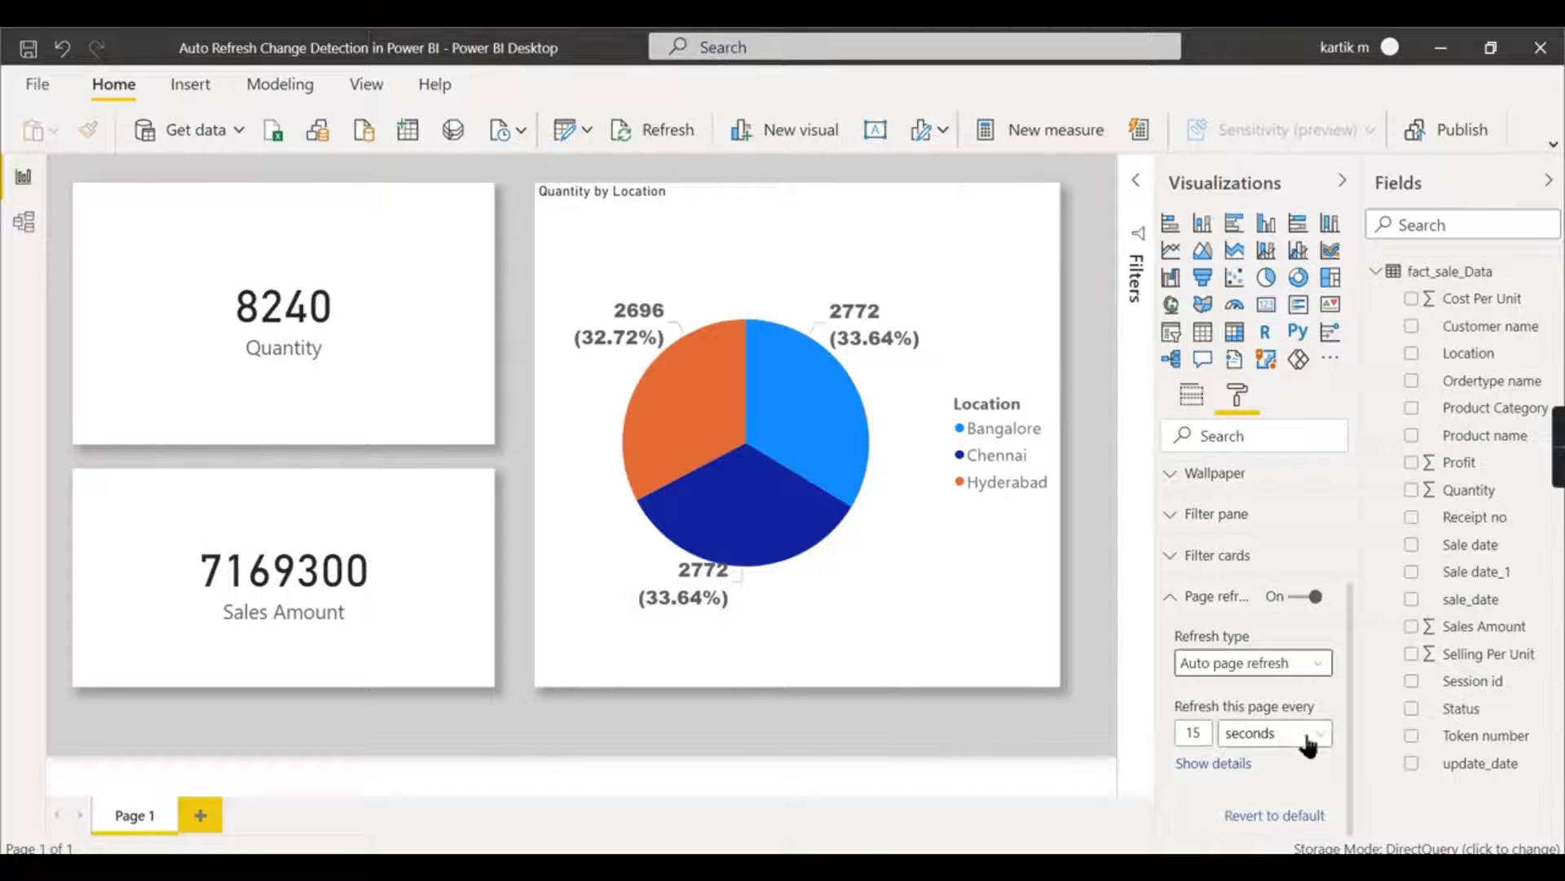
# Toggle Refresh type to Change detection and back to Auto page refresh, then check the system clock
pyautogui.click(1256, 665)
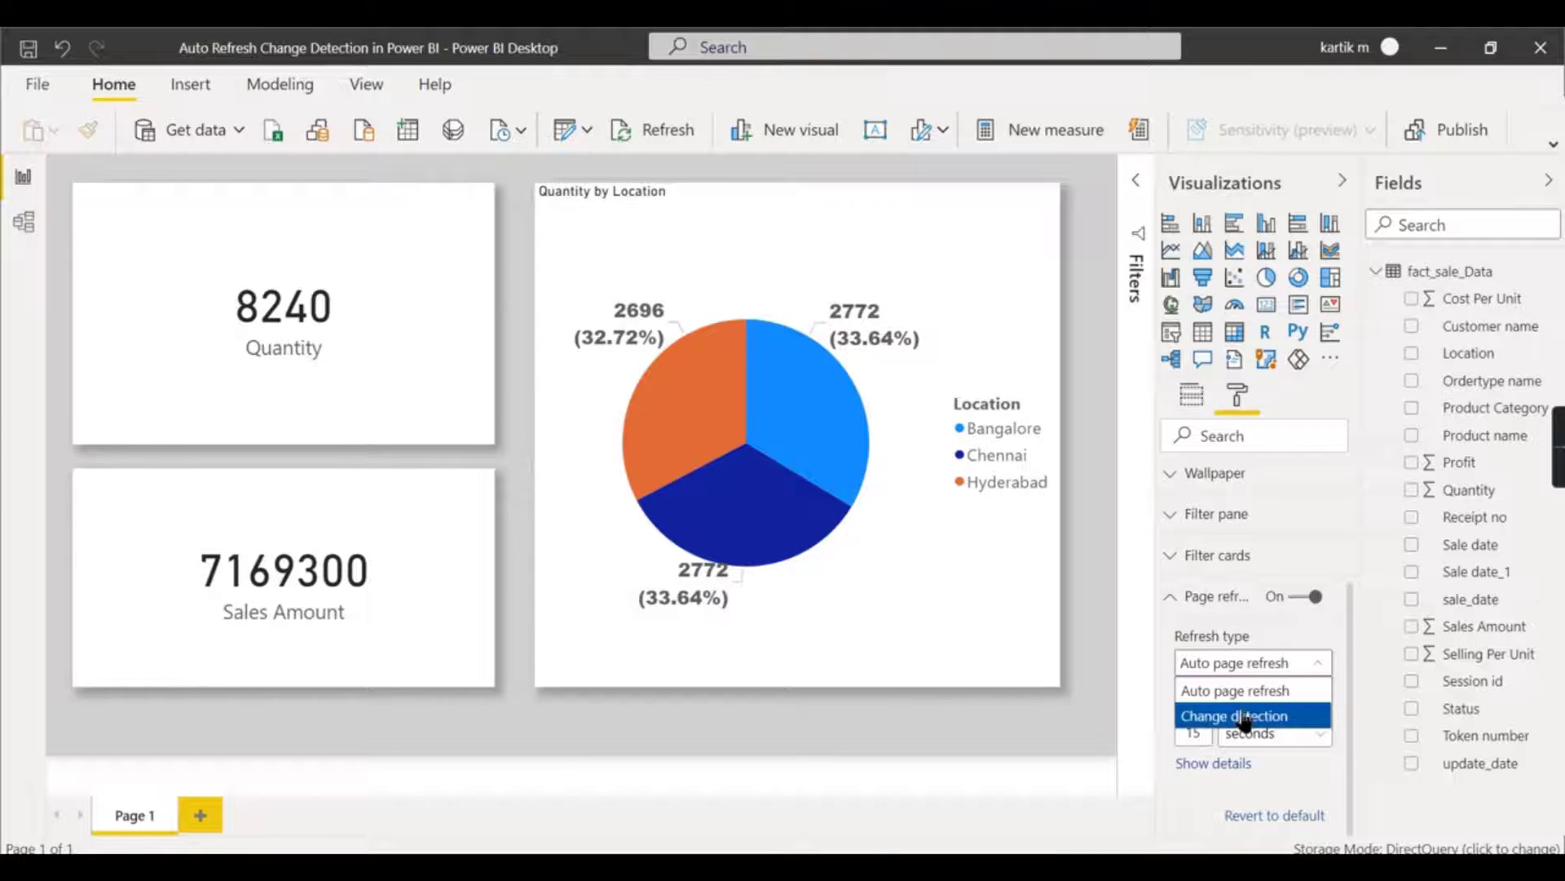
pyautogui.click(1240, 716)
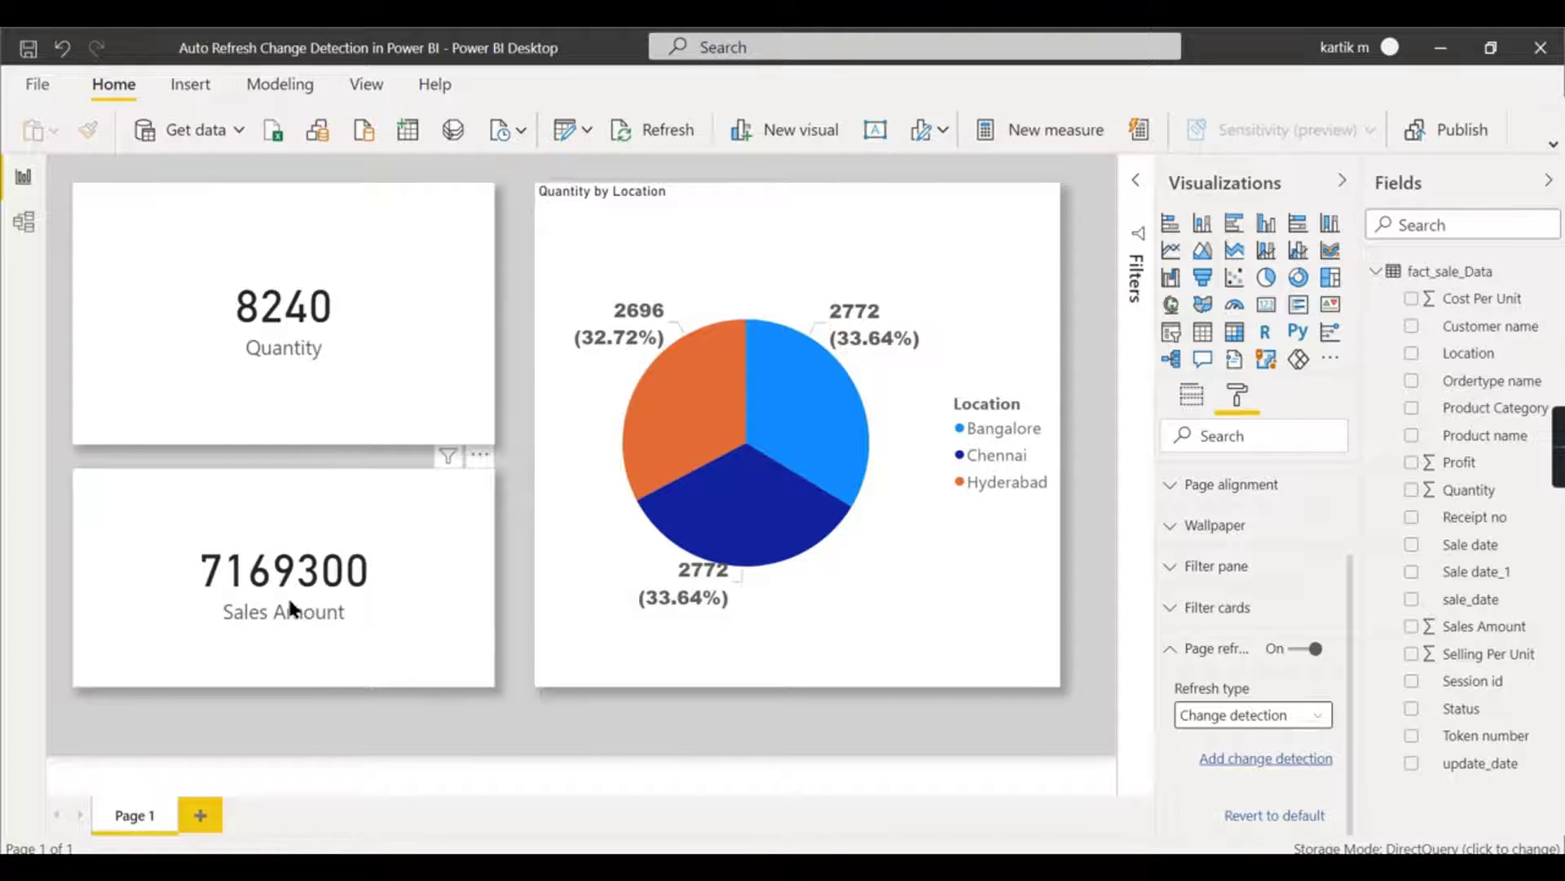
pyautogui.moveTo(303, 595)
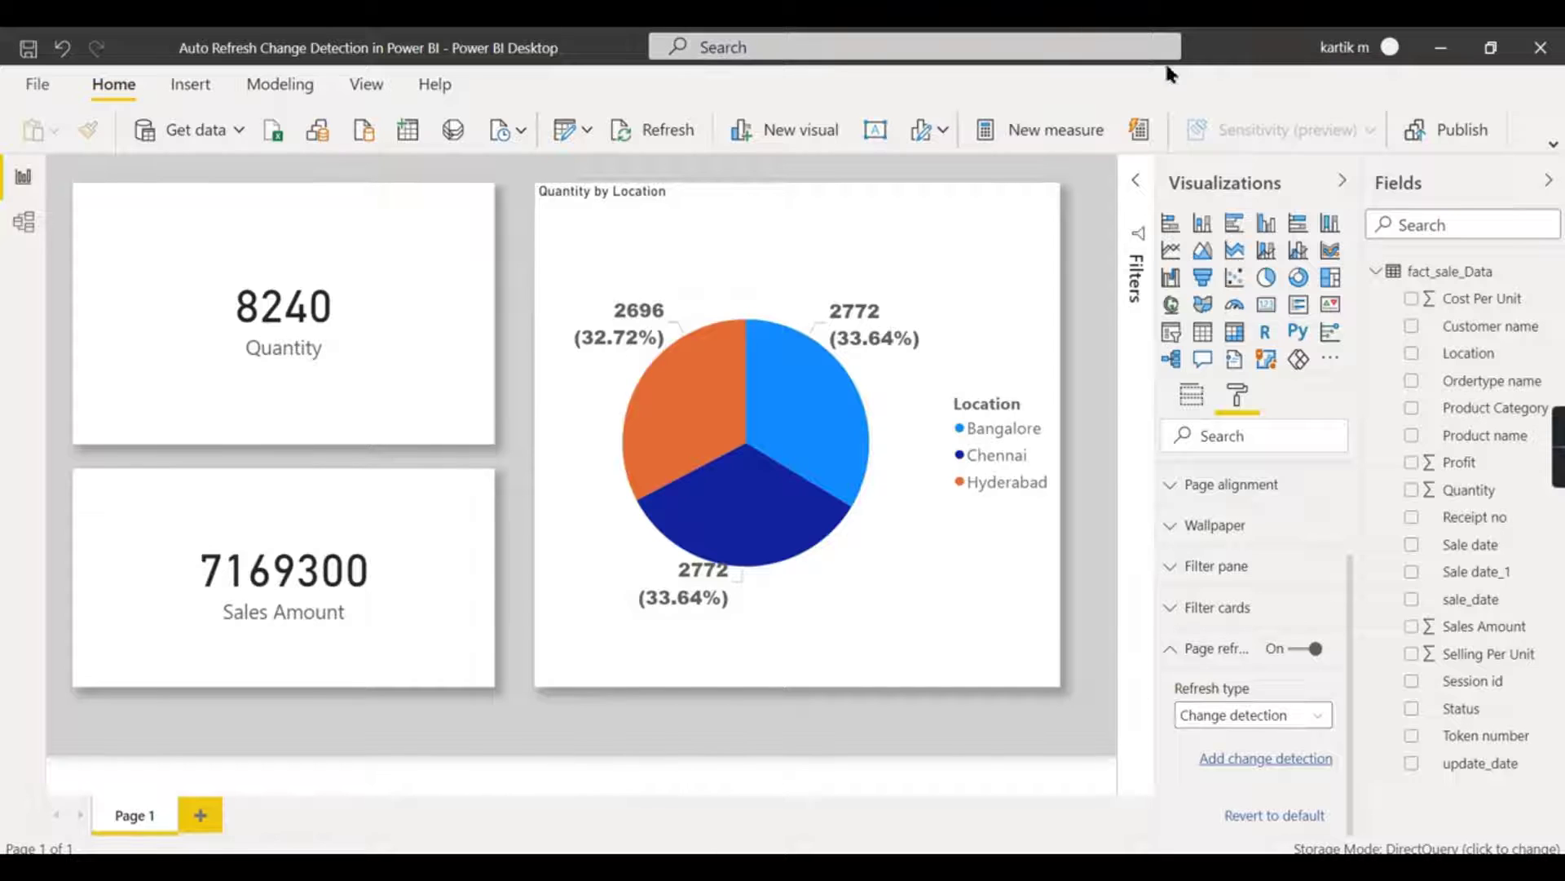
pyautogui.click(1310, 717)
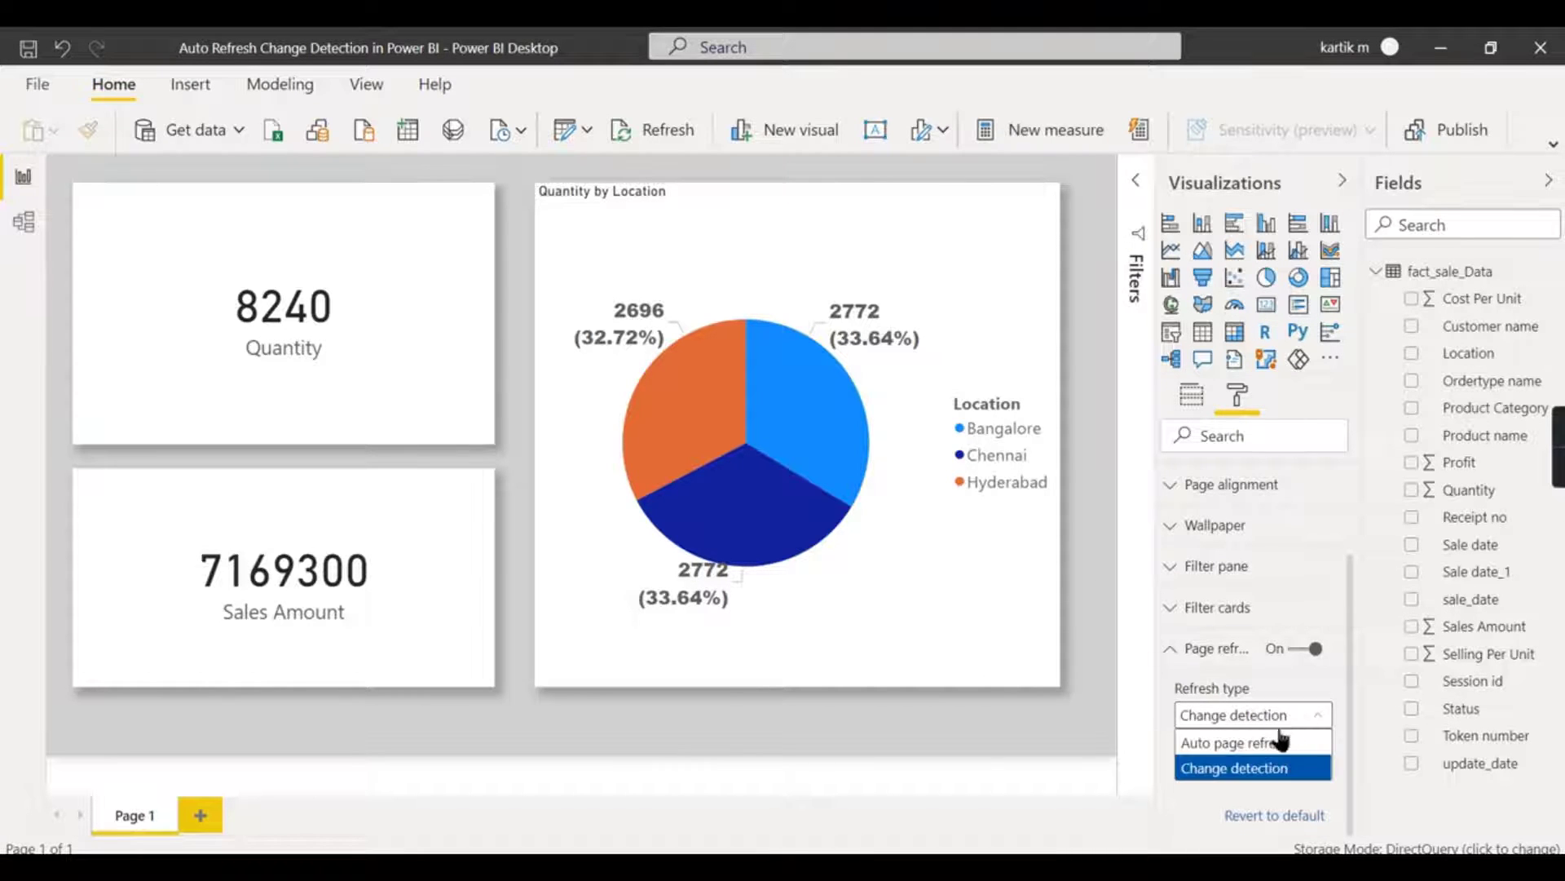
pyautogui.click(1278, 743)
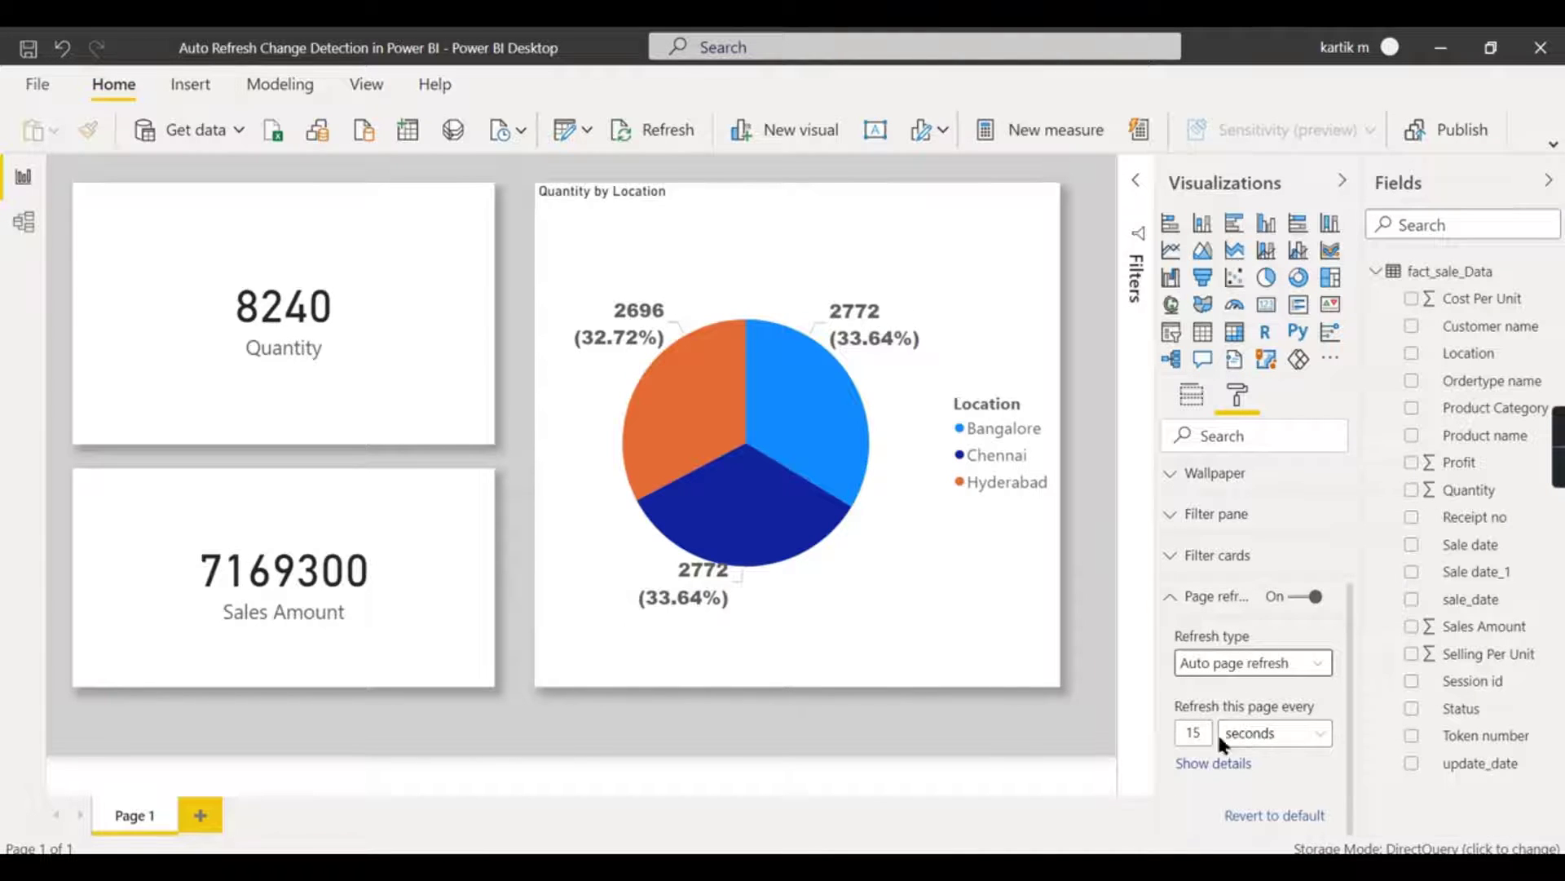
pyautogui.click(1078, 531)
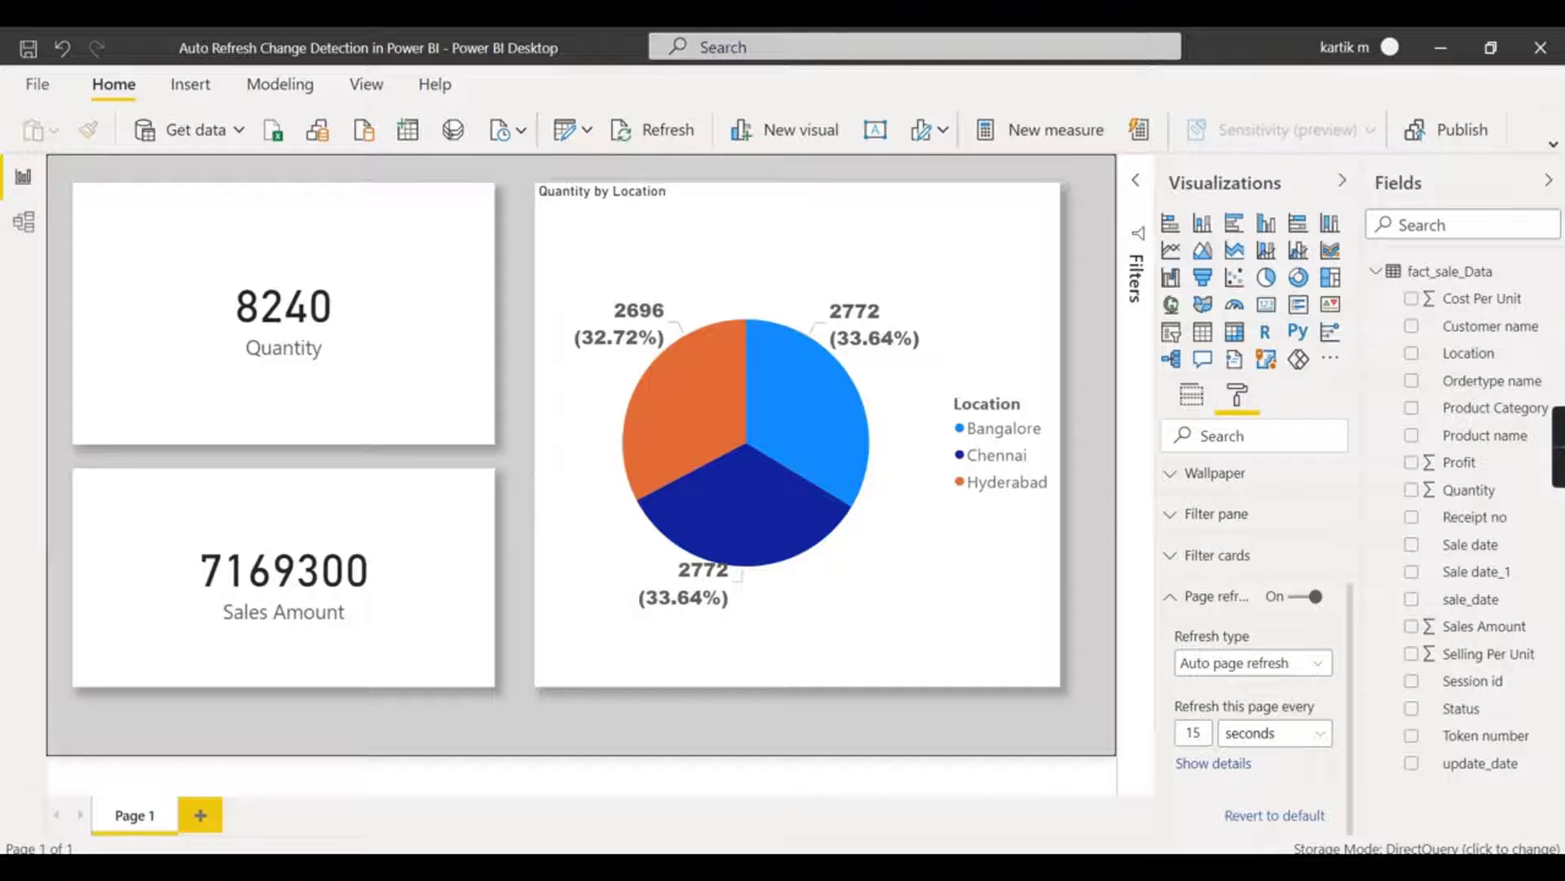
pyautogui.click(1461, 836)
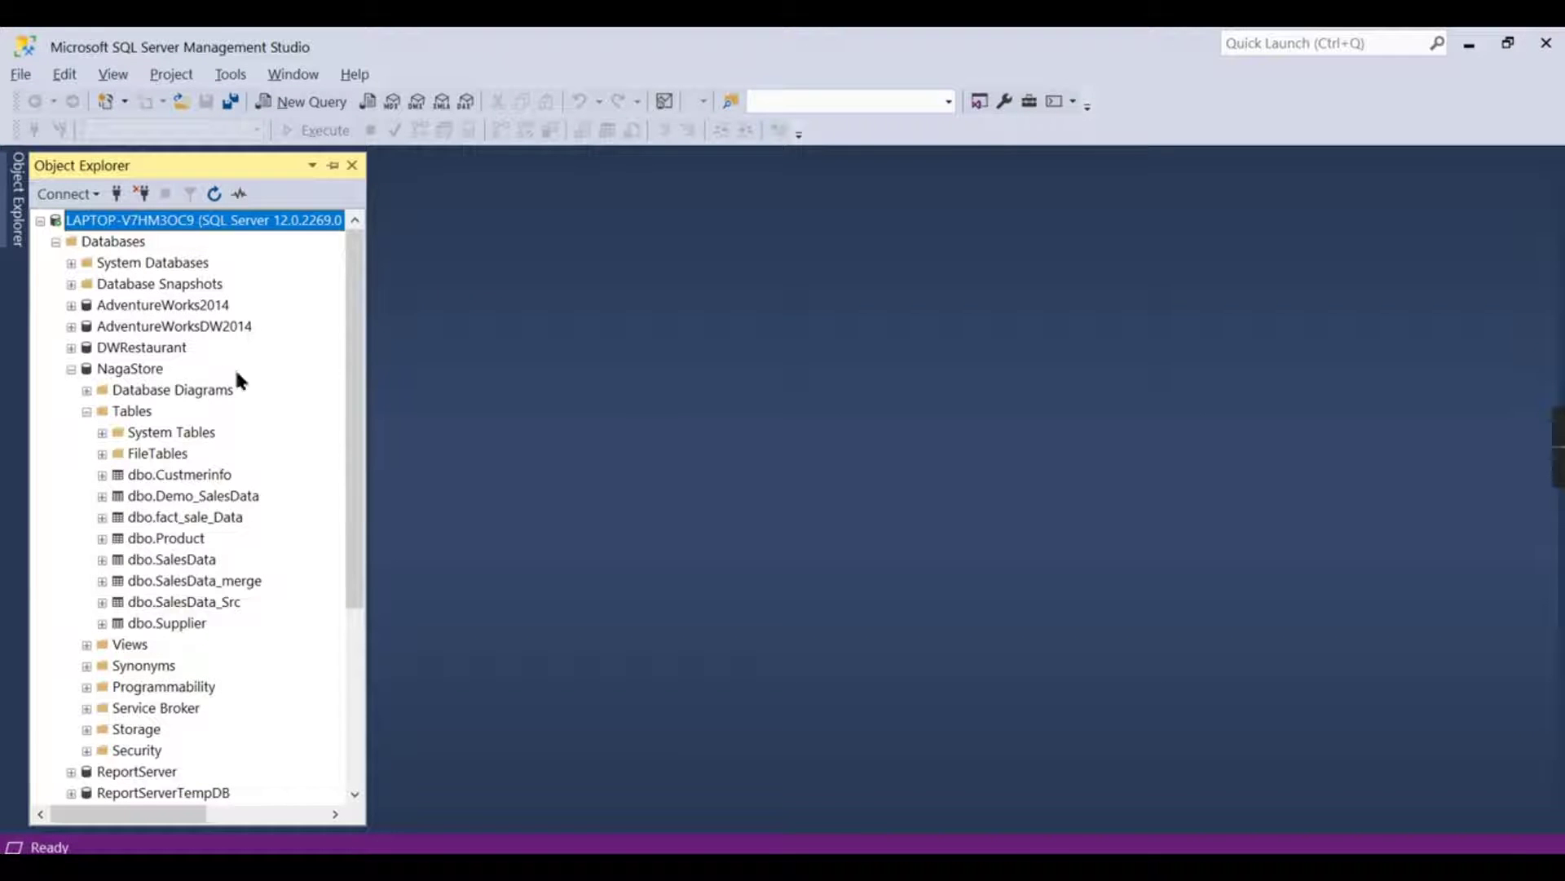
# Open dbo.fact_sale_Data with Edit Top 200 Rows
pyautogui.rightClick(183, 529)
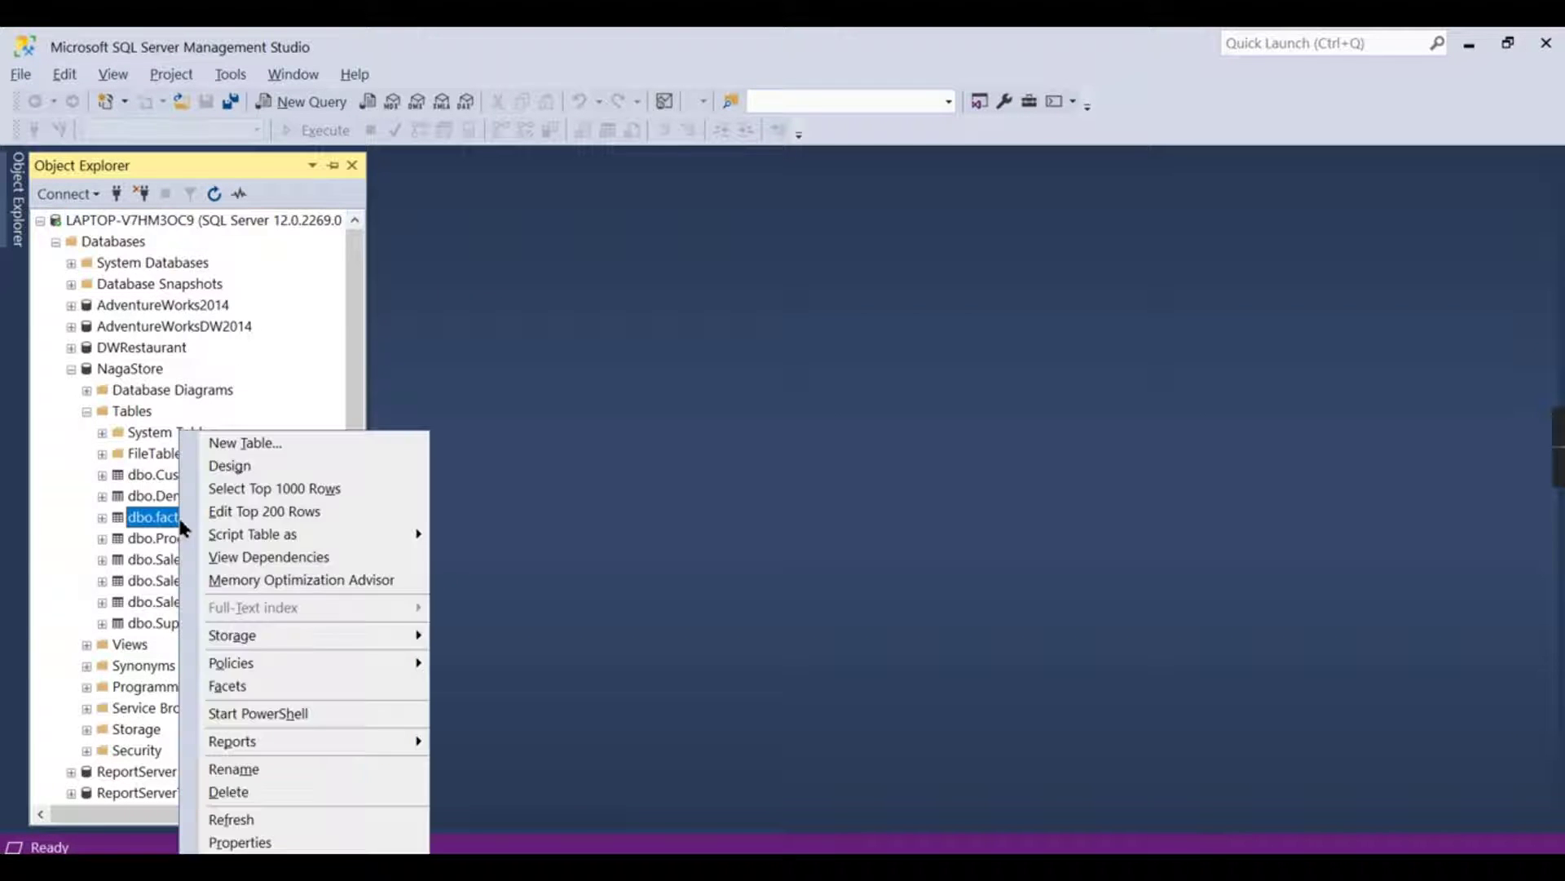
pyautogui.click(221, 512)
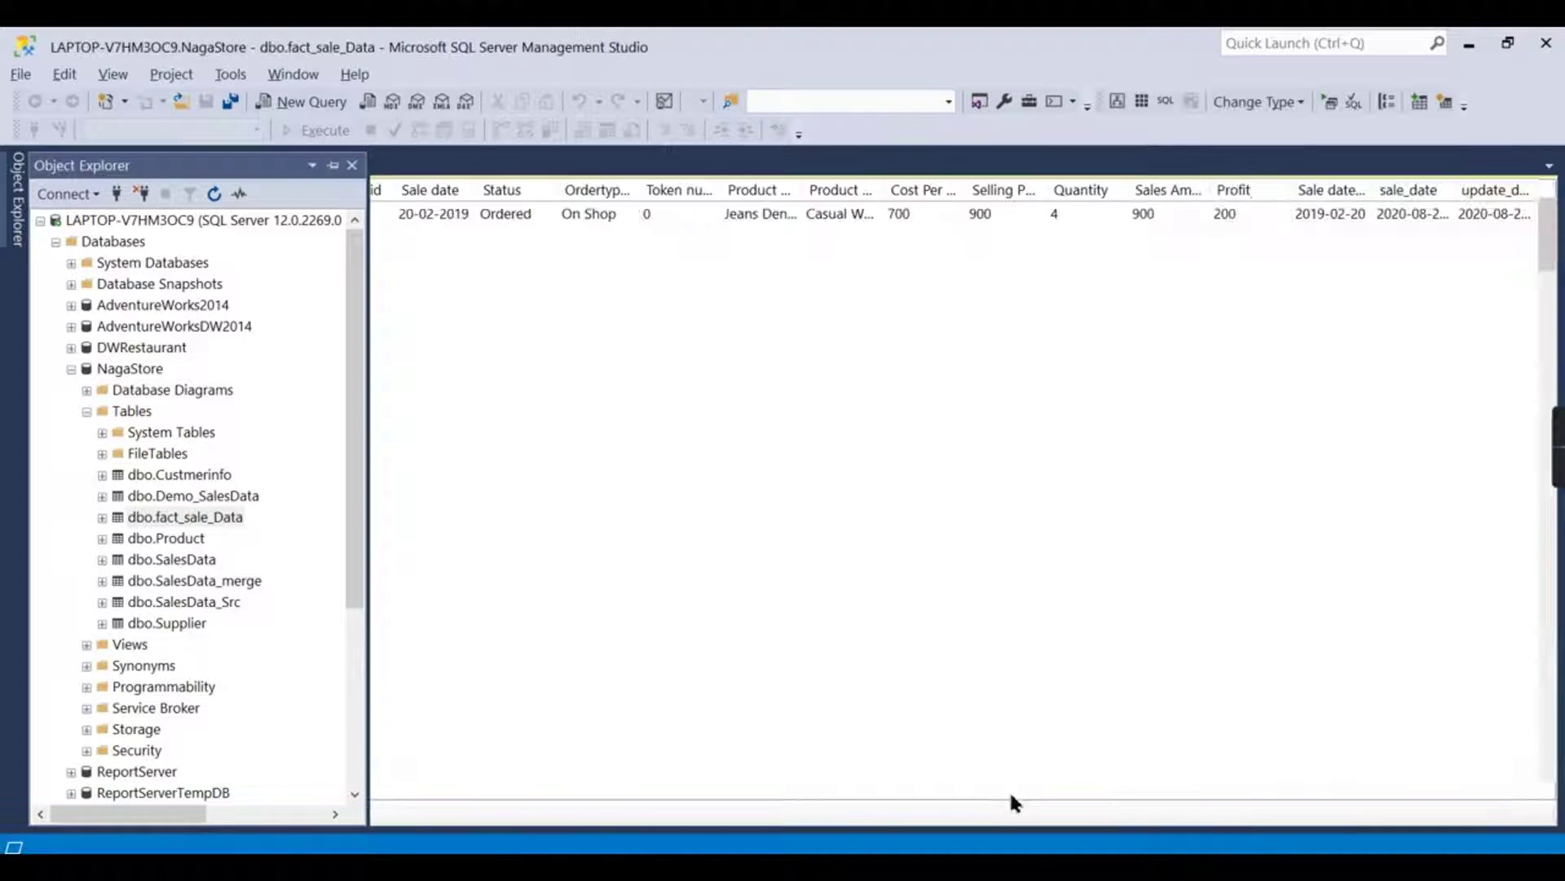
pyautogui.moveTo(920, 866)
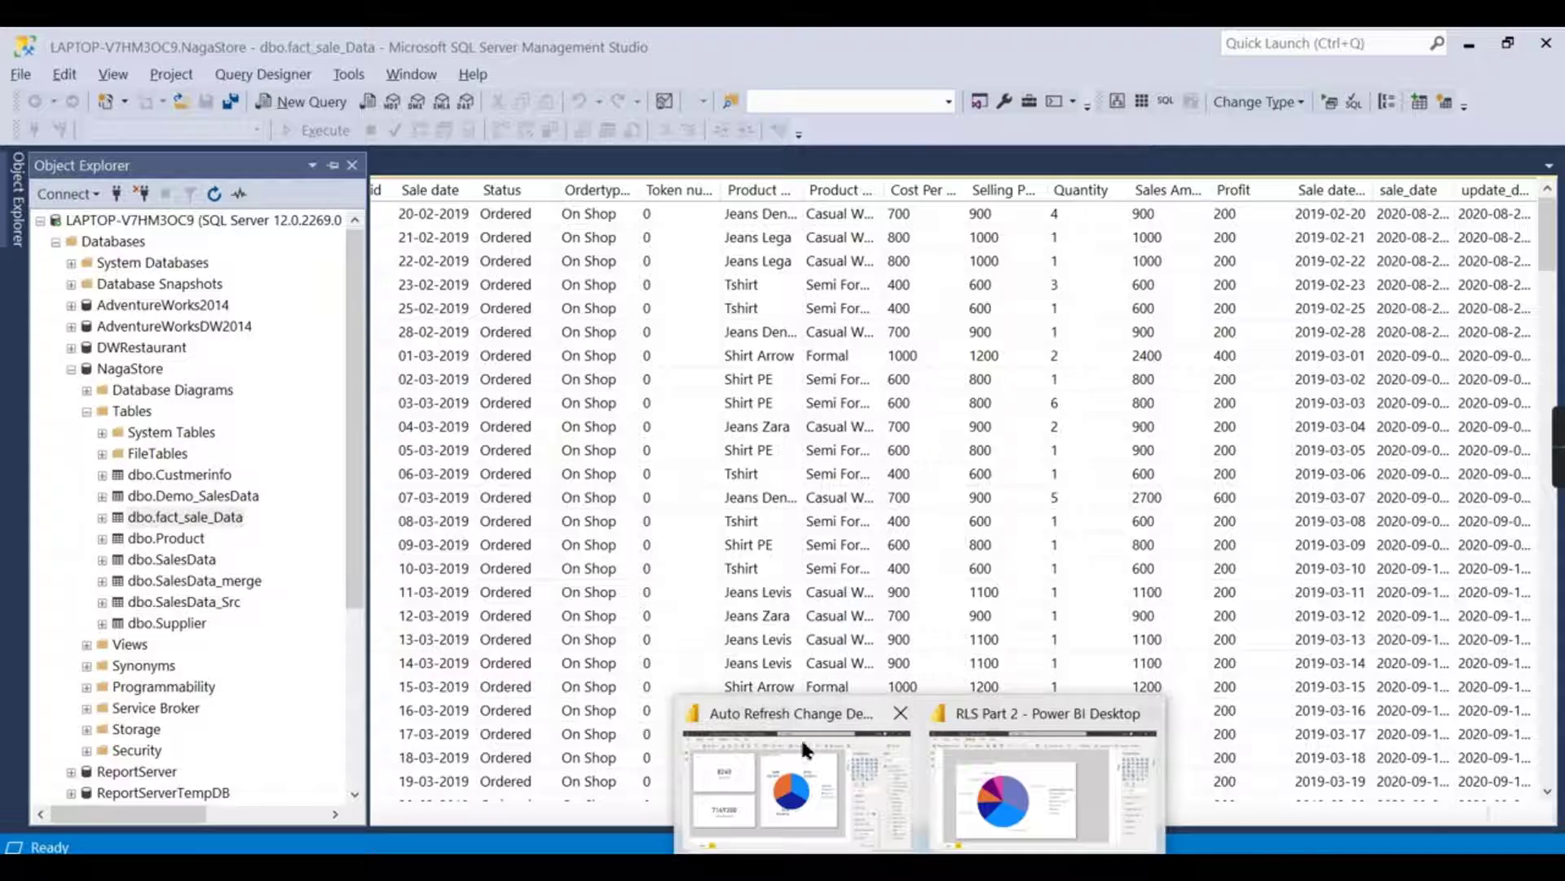
pyautogui.click(803, 734)
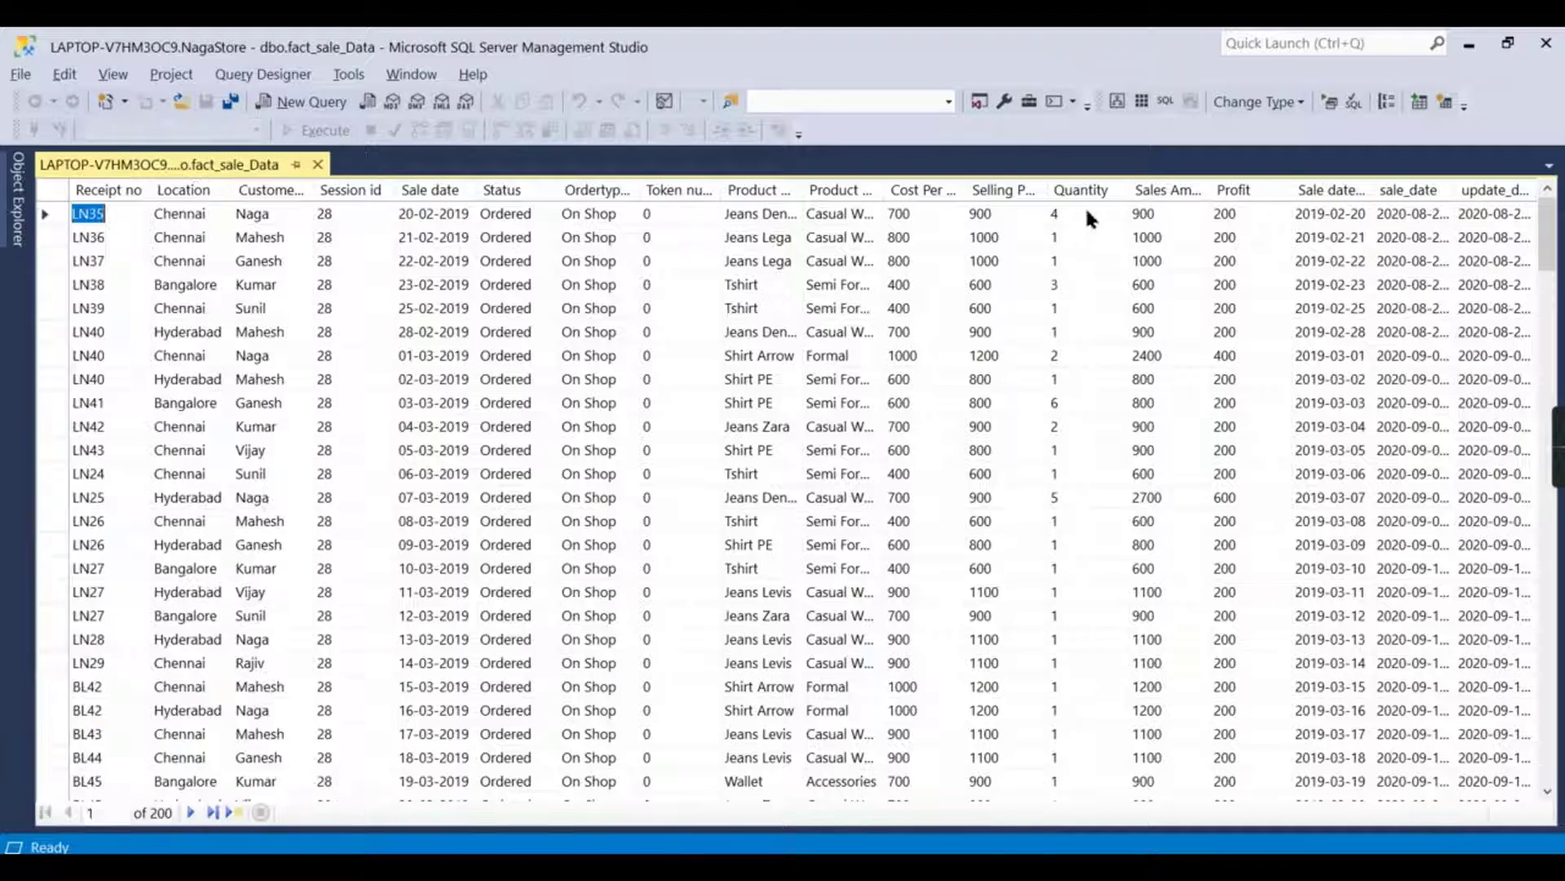
# Change receipt LN41's Quantity from 6 to 11, then return to Power BI and check the clock
pyautogui.click(1068, 408)
pyautogui.write('1')
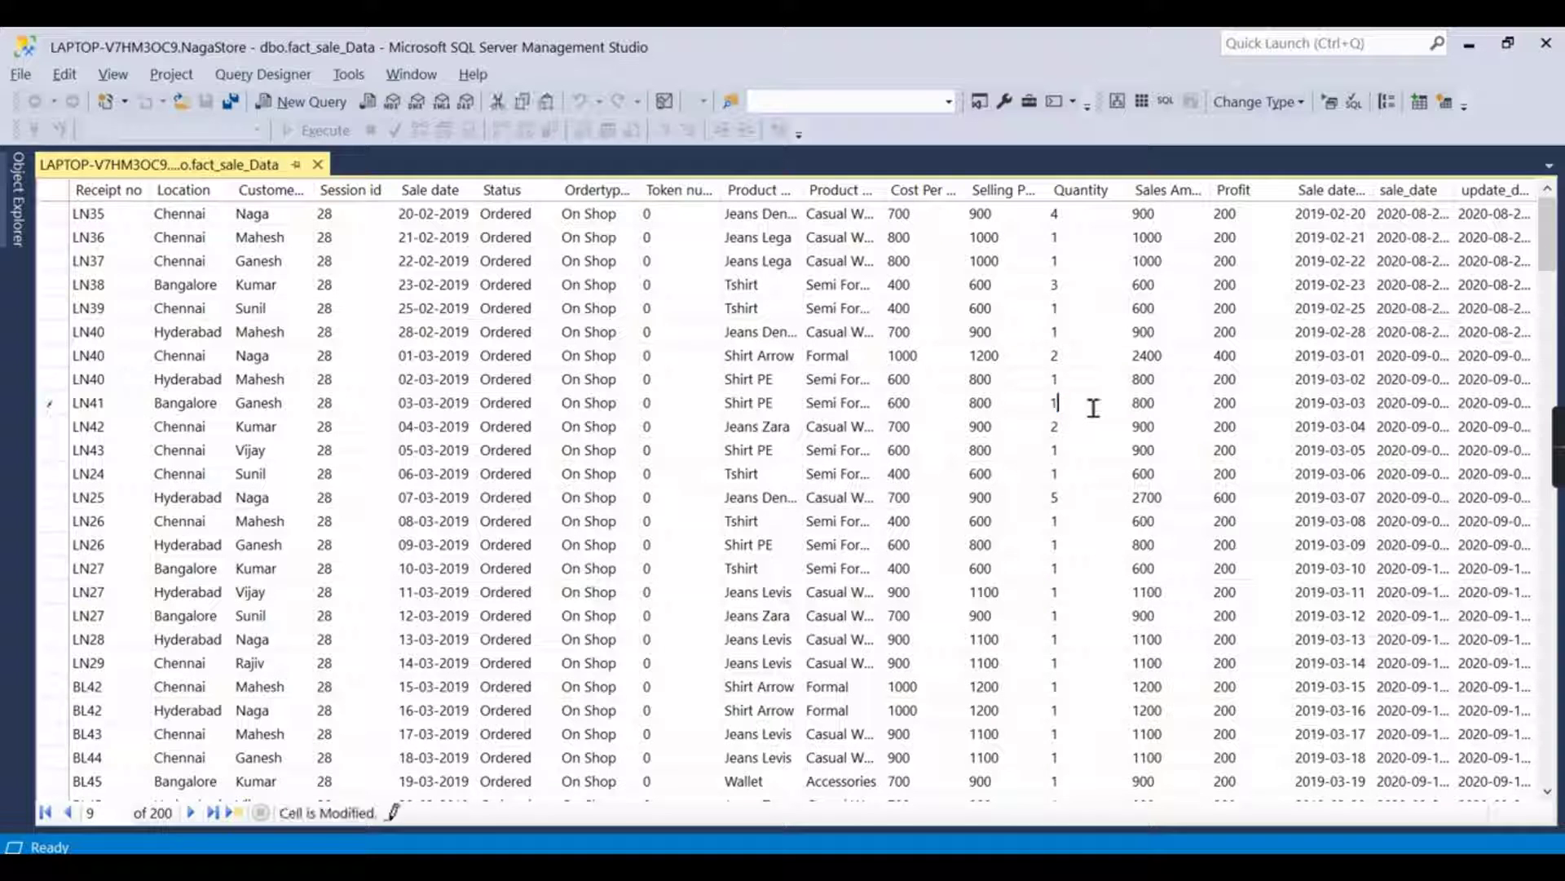
pyautogui.write('1')
pyautogui.click(1054, 545)
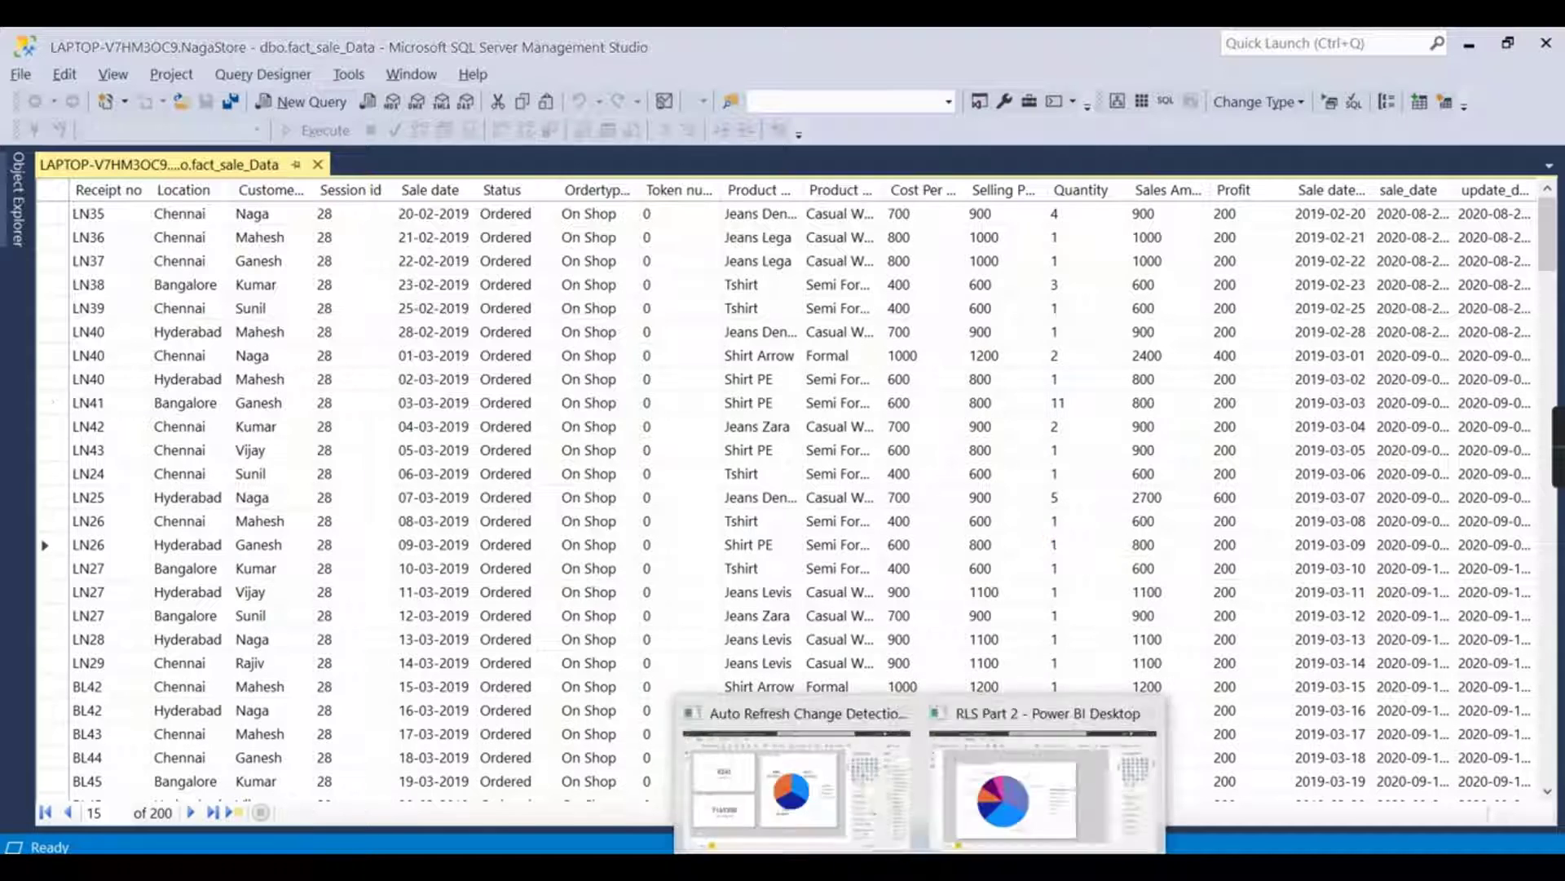
pyautogui.click(729, 758)
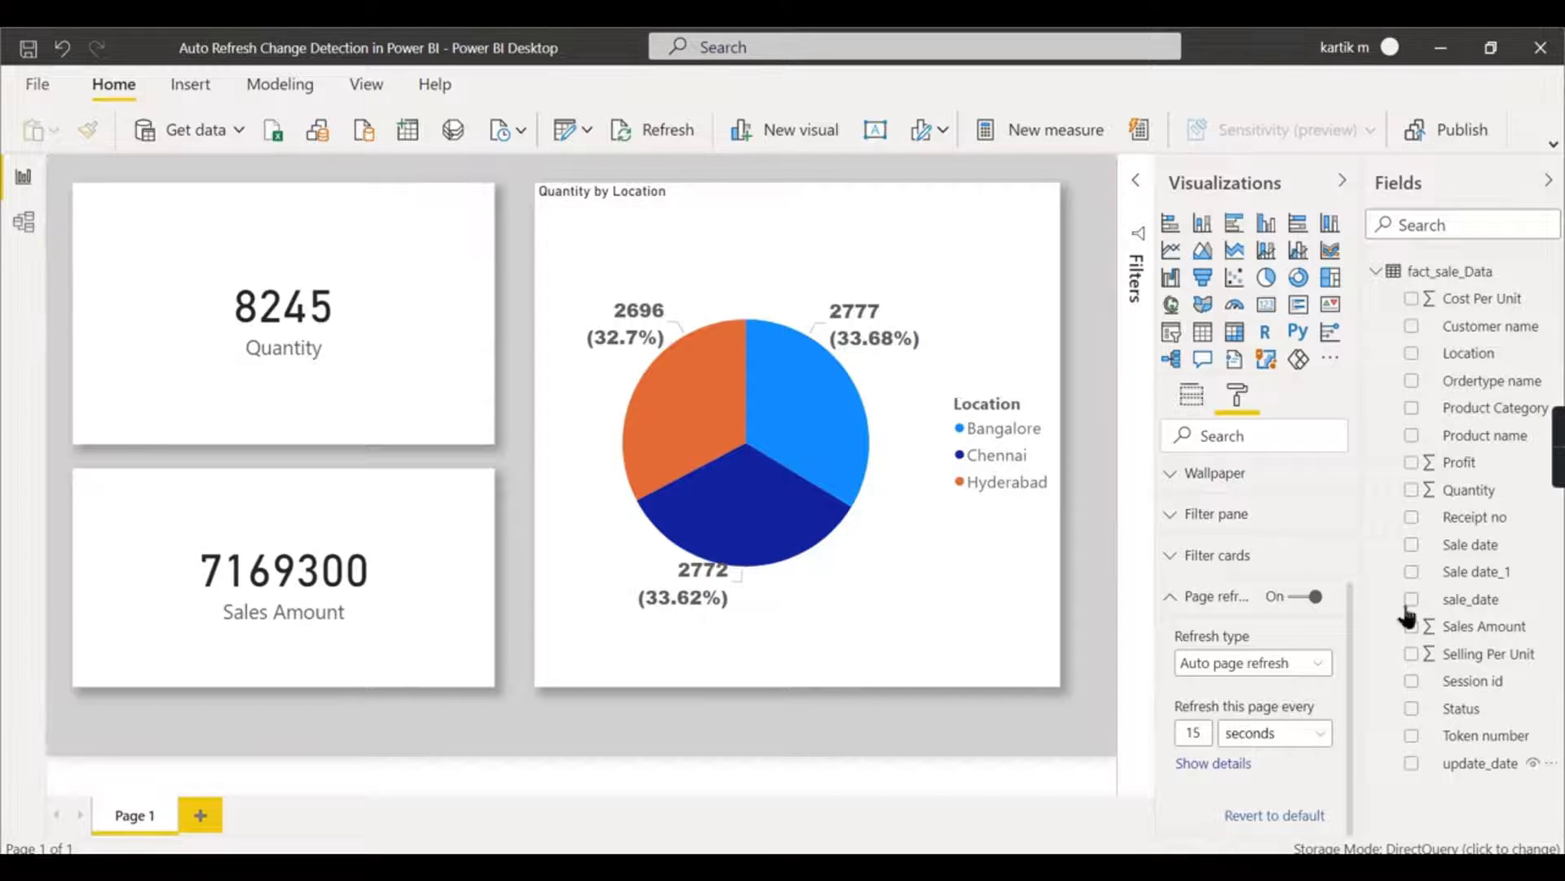
pyautogui.press('super+alt+d')
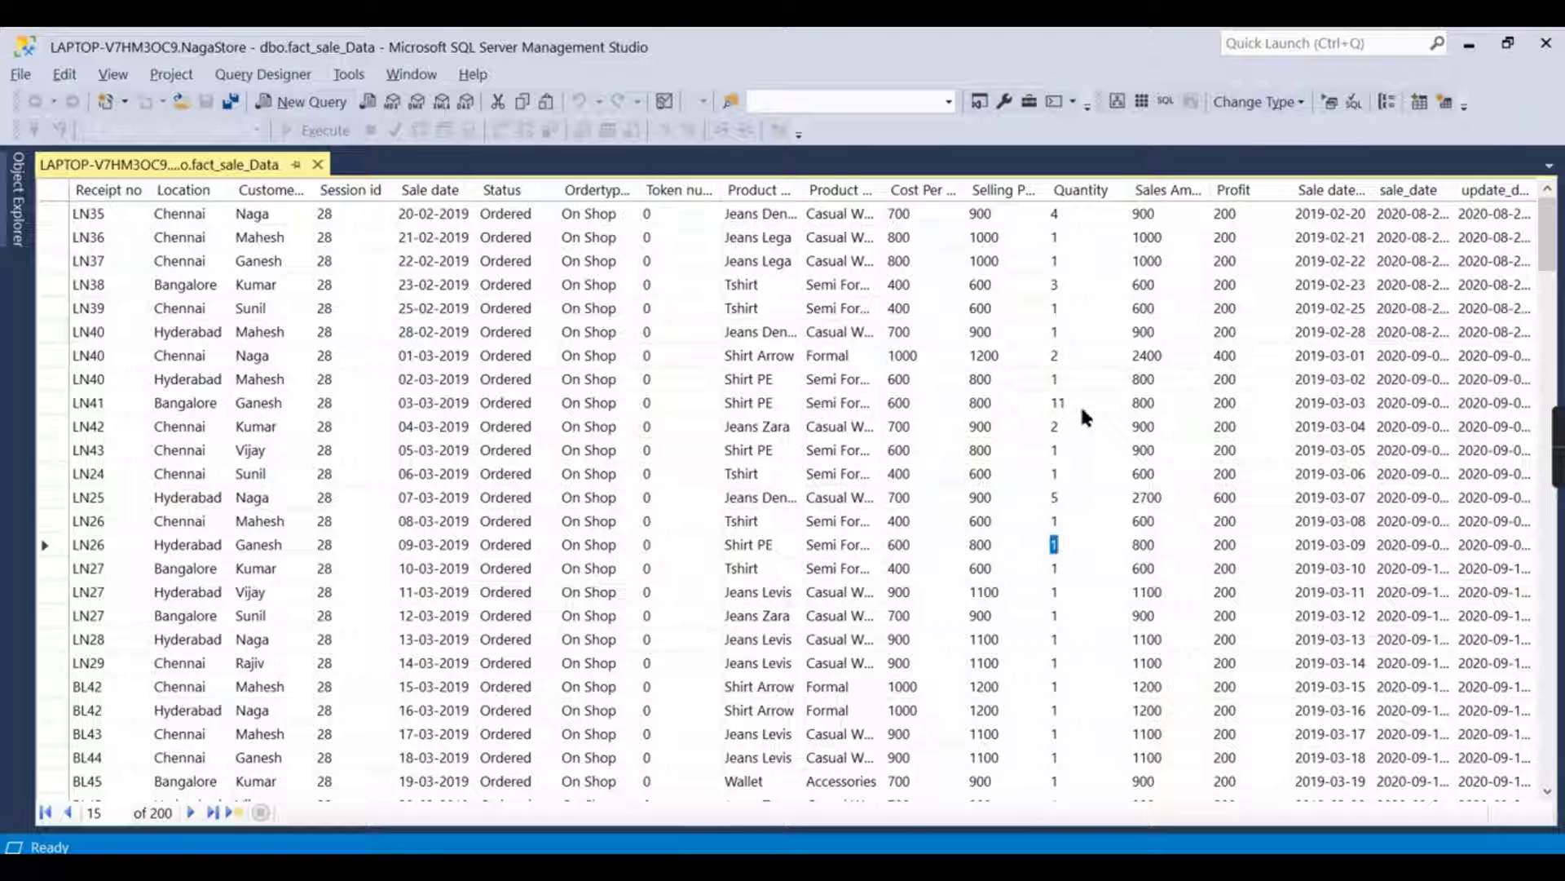
# Set receipt LN41's Quantity to 9 in fact_sale_Data and commit the row edit
pyautogui.click(1080, 403)
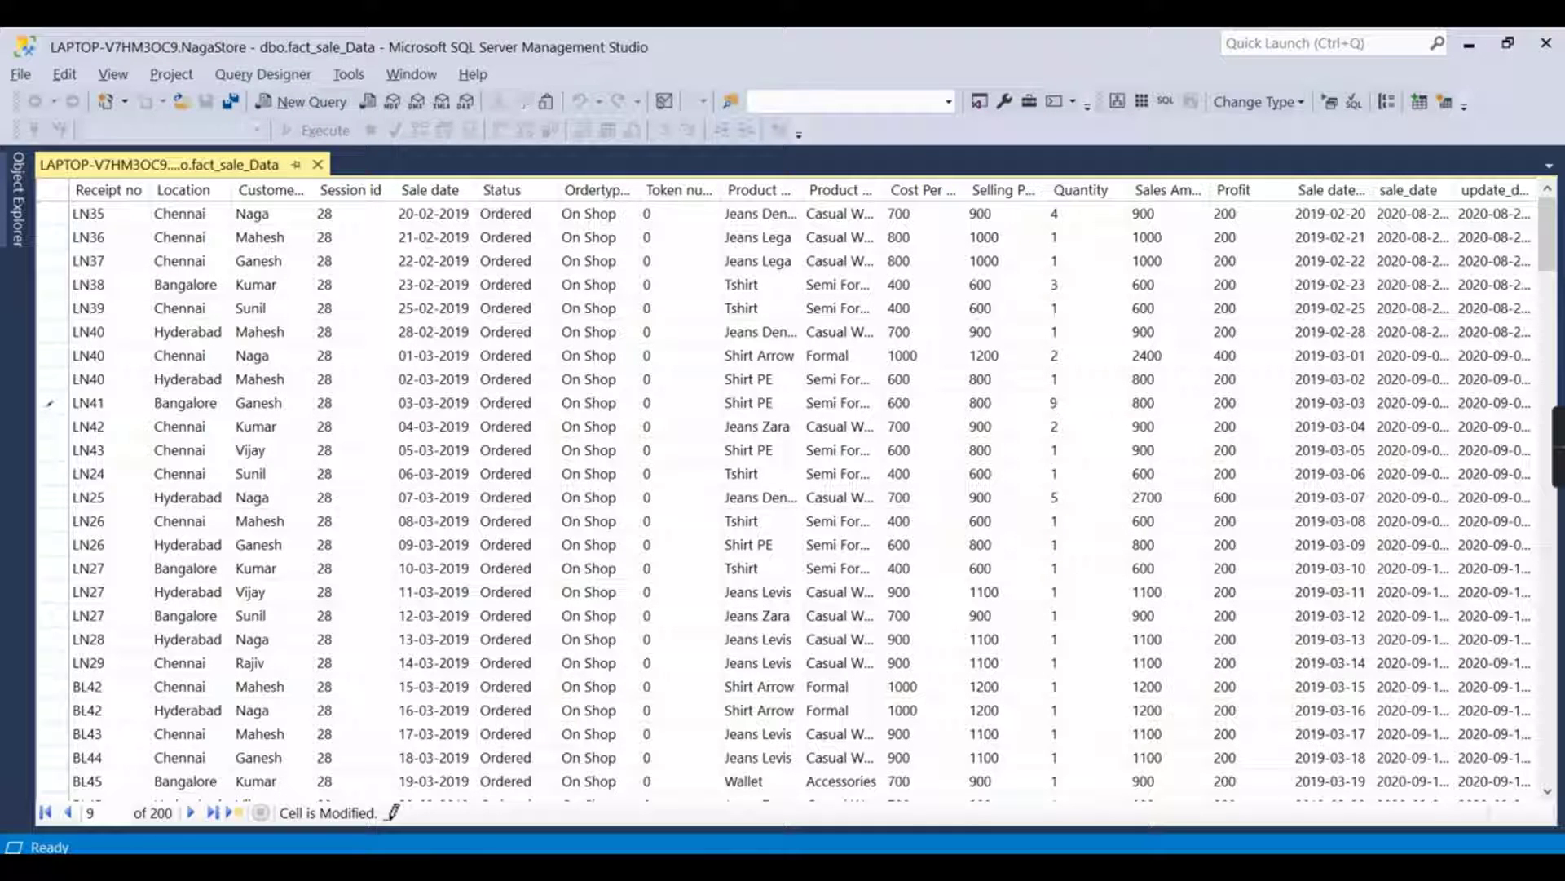
pyautogui.click(920, 867)
pyautogui.click(1068, 497)
# Return to the Power BI report and check the clock while awaiting the 15-second refresh
pyautogui.click(765, 790)
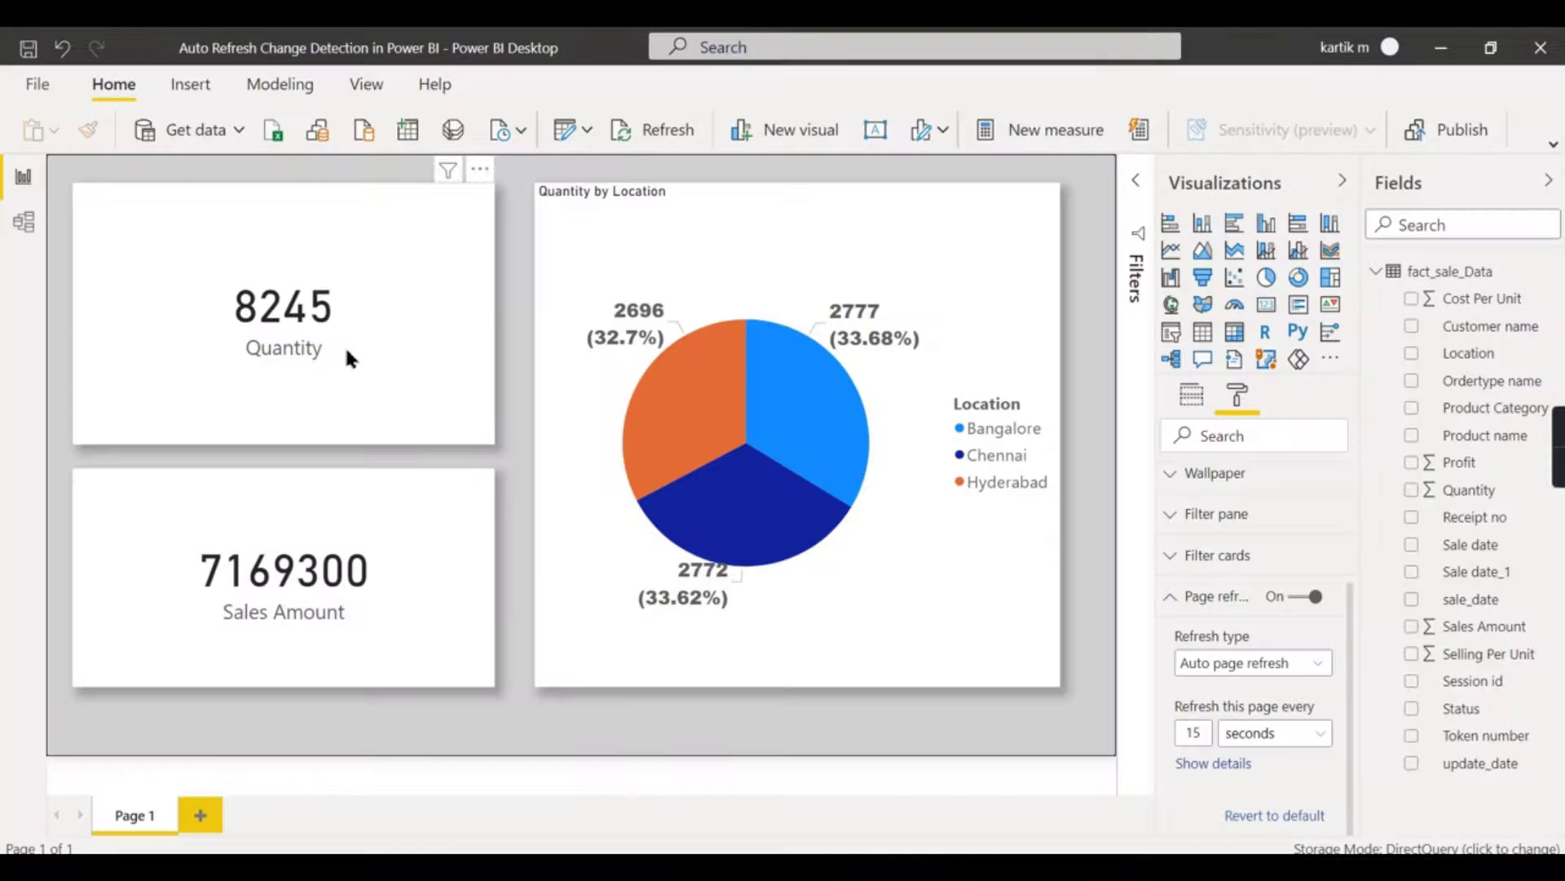
pyautogui.click(1512, 868)
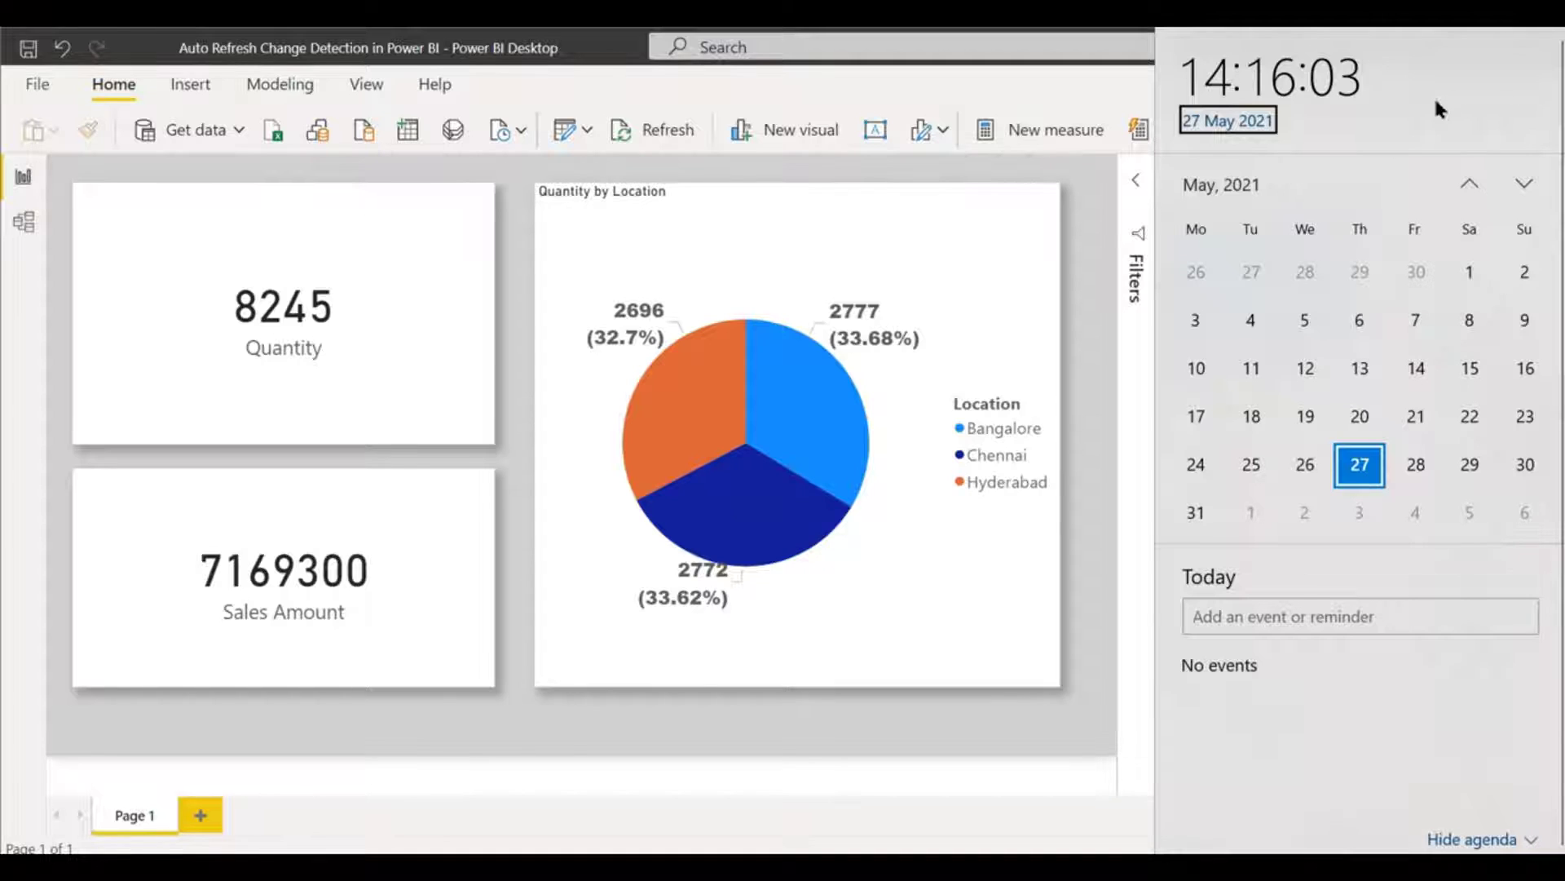
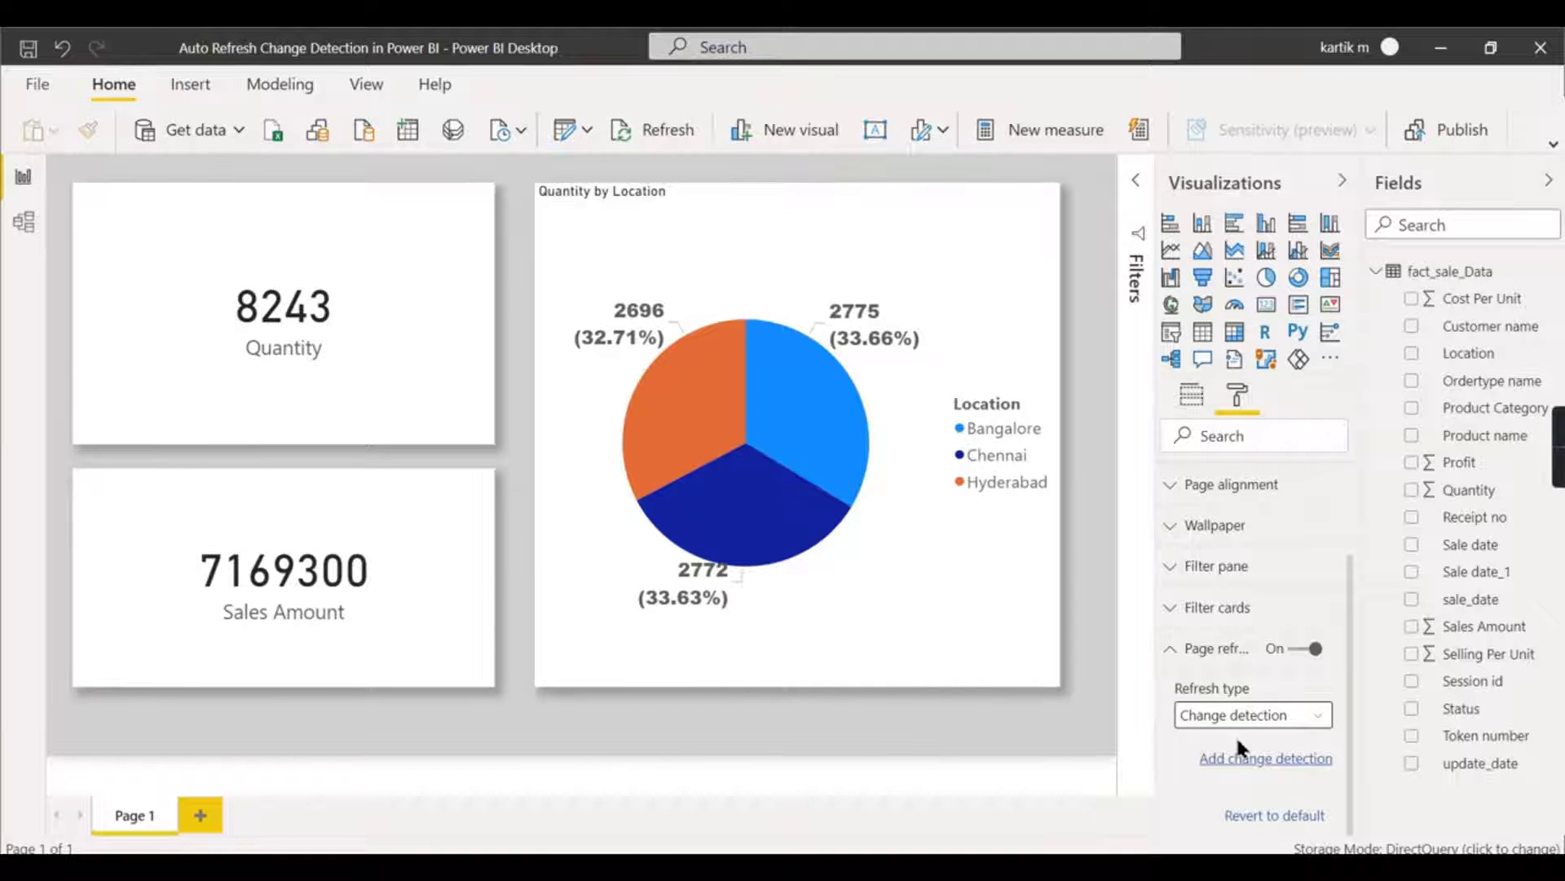
# Start a new change detection measure and choose Quantity as its field
pyautogui.click(1097, 734)
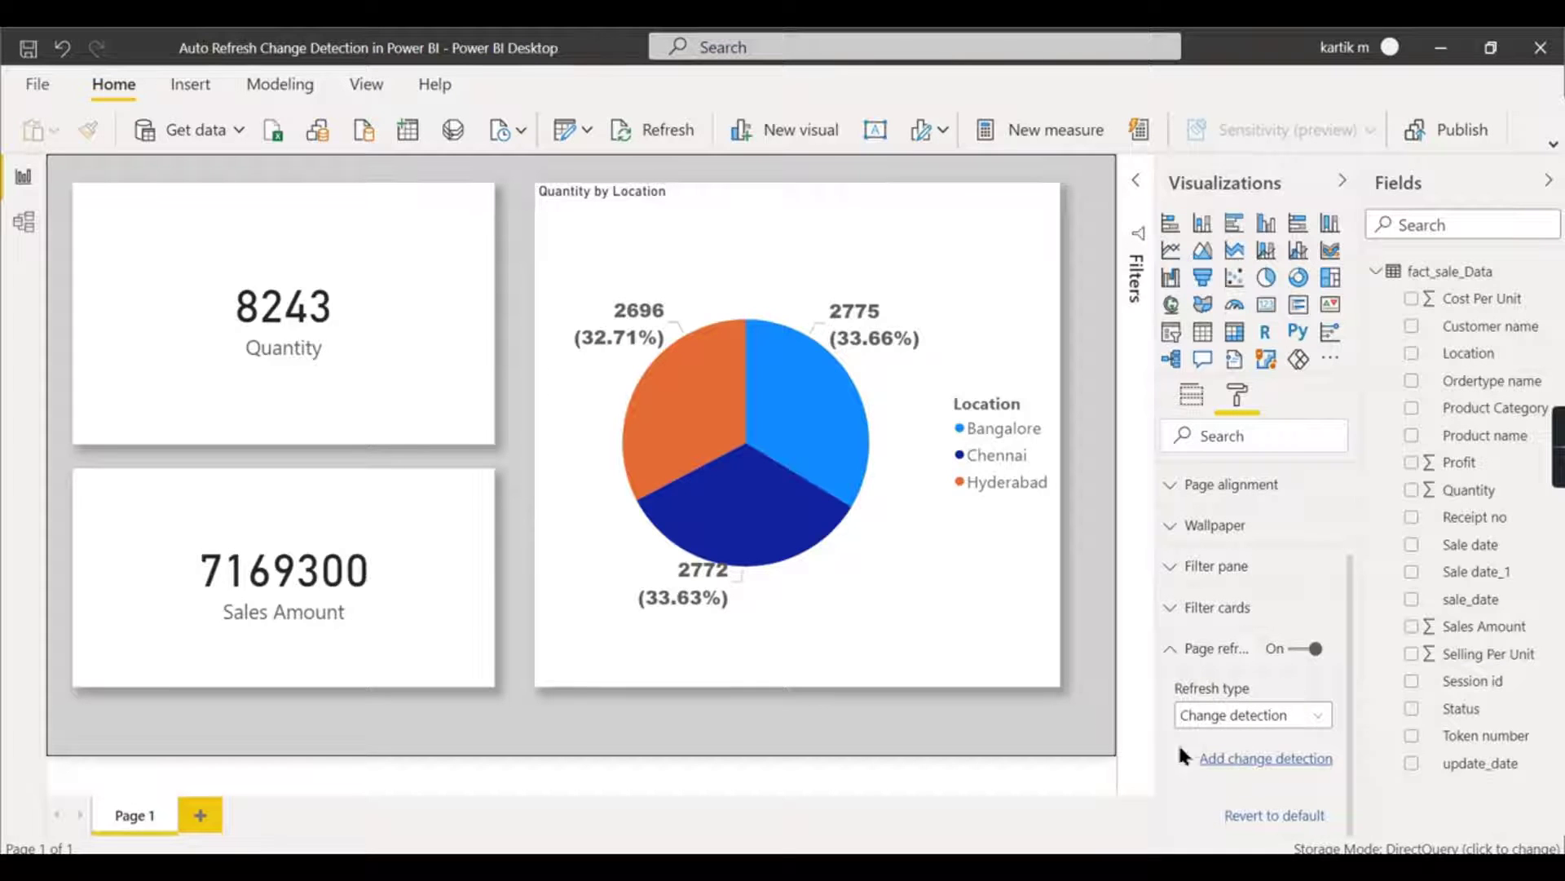
pyautogui.click(1277, 764)
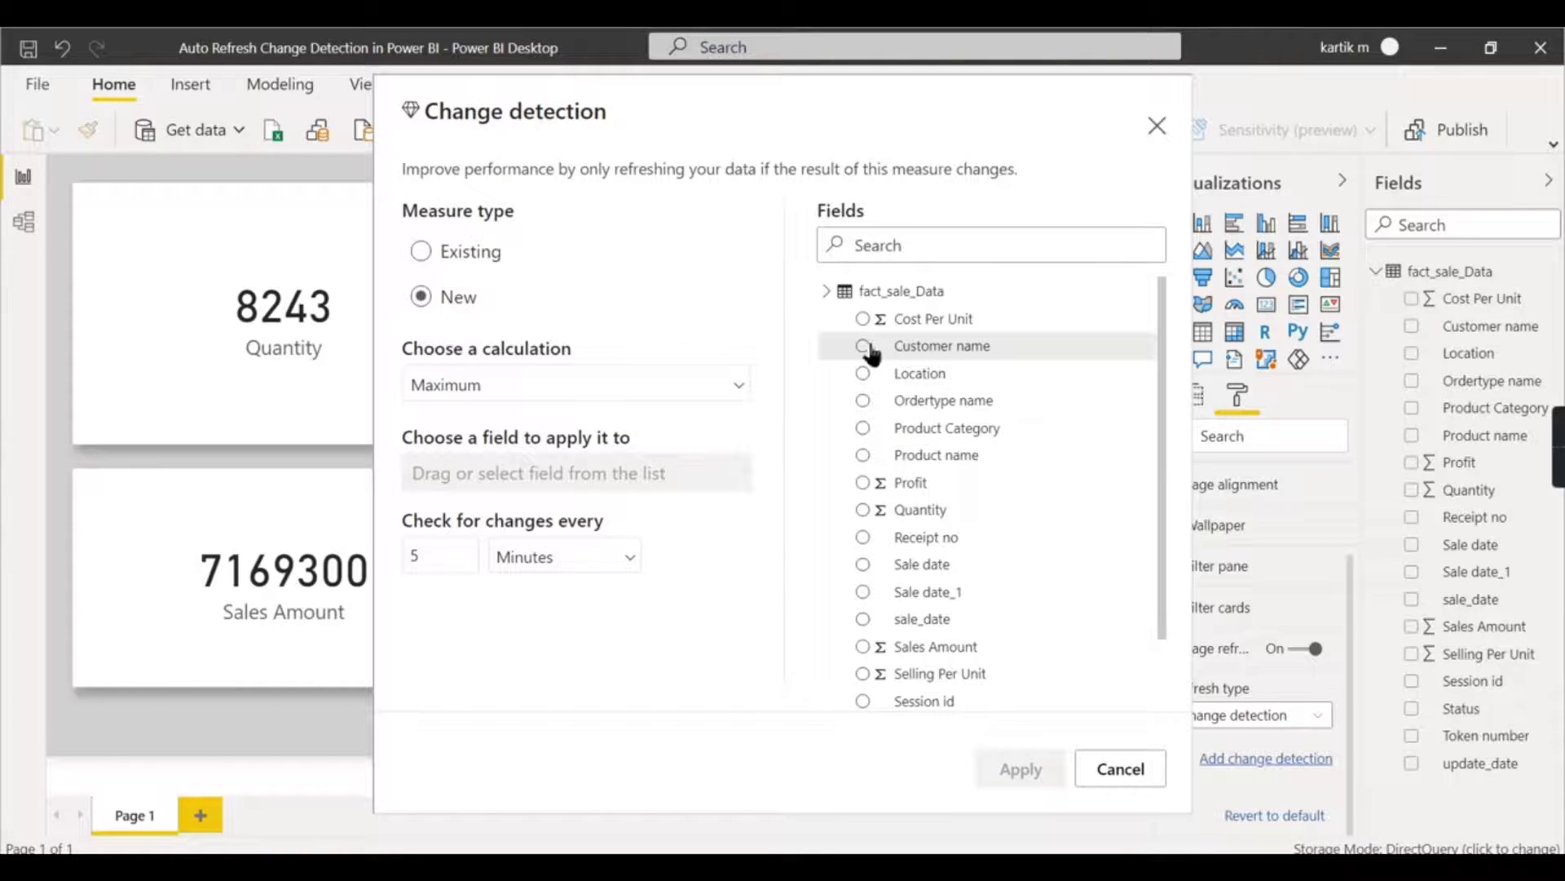
pyautogui.click(901, 319)
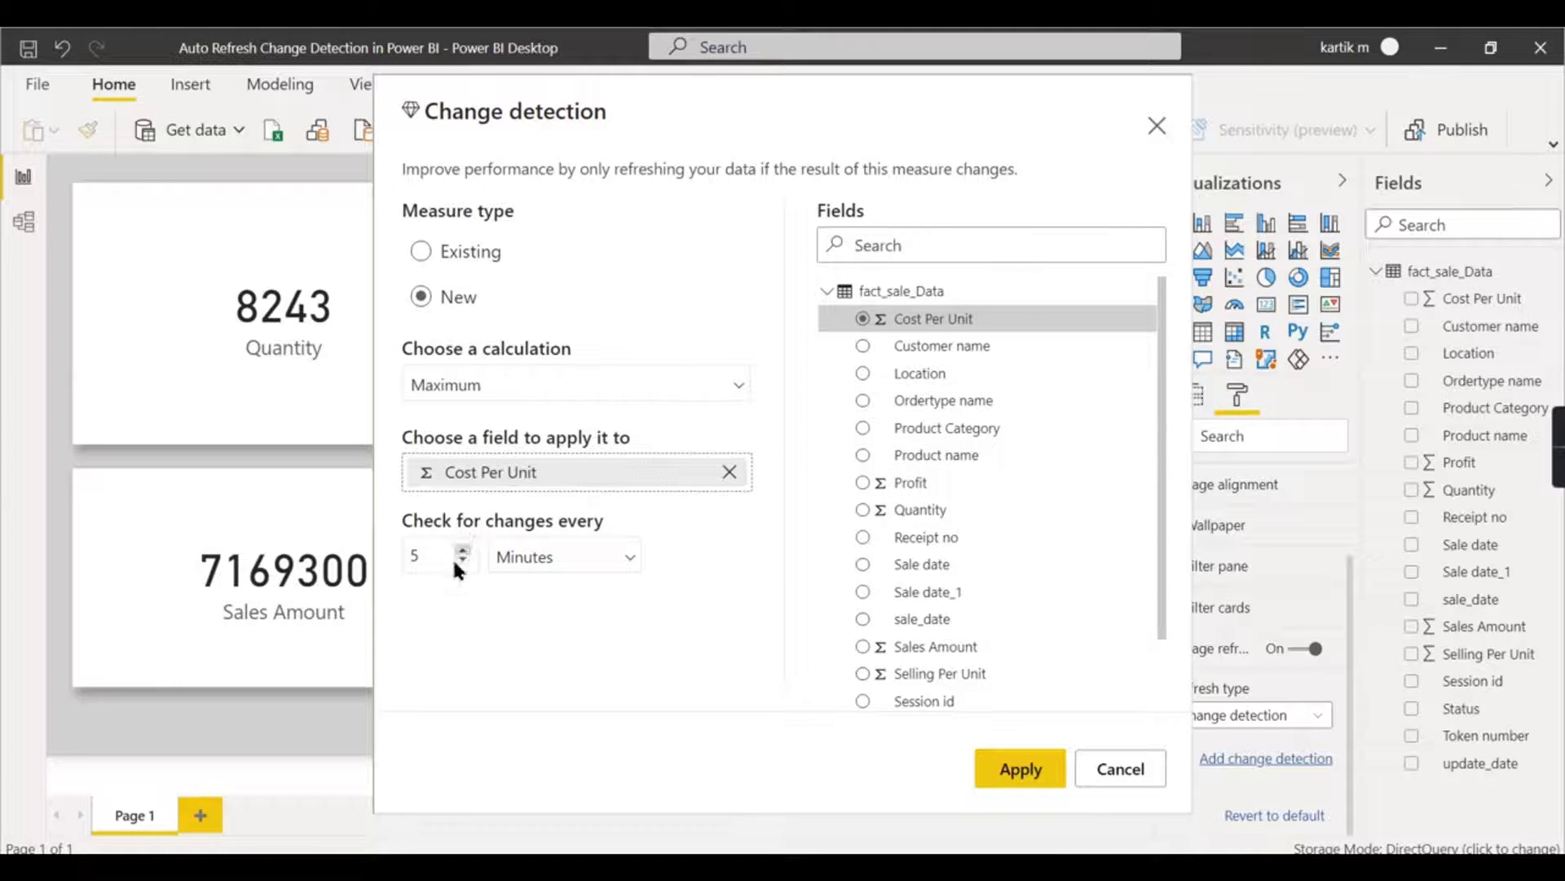
pyautogui.click(454, 257)
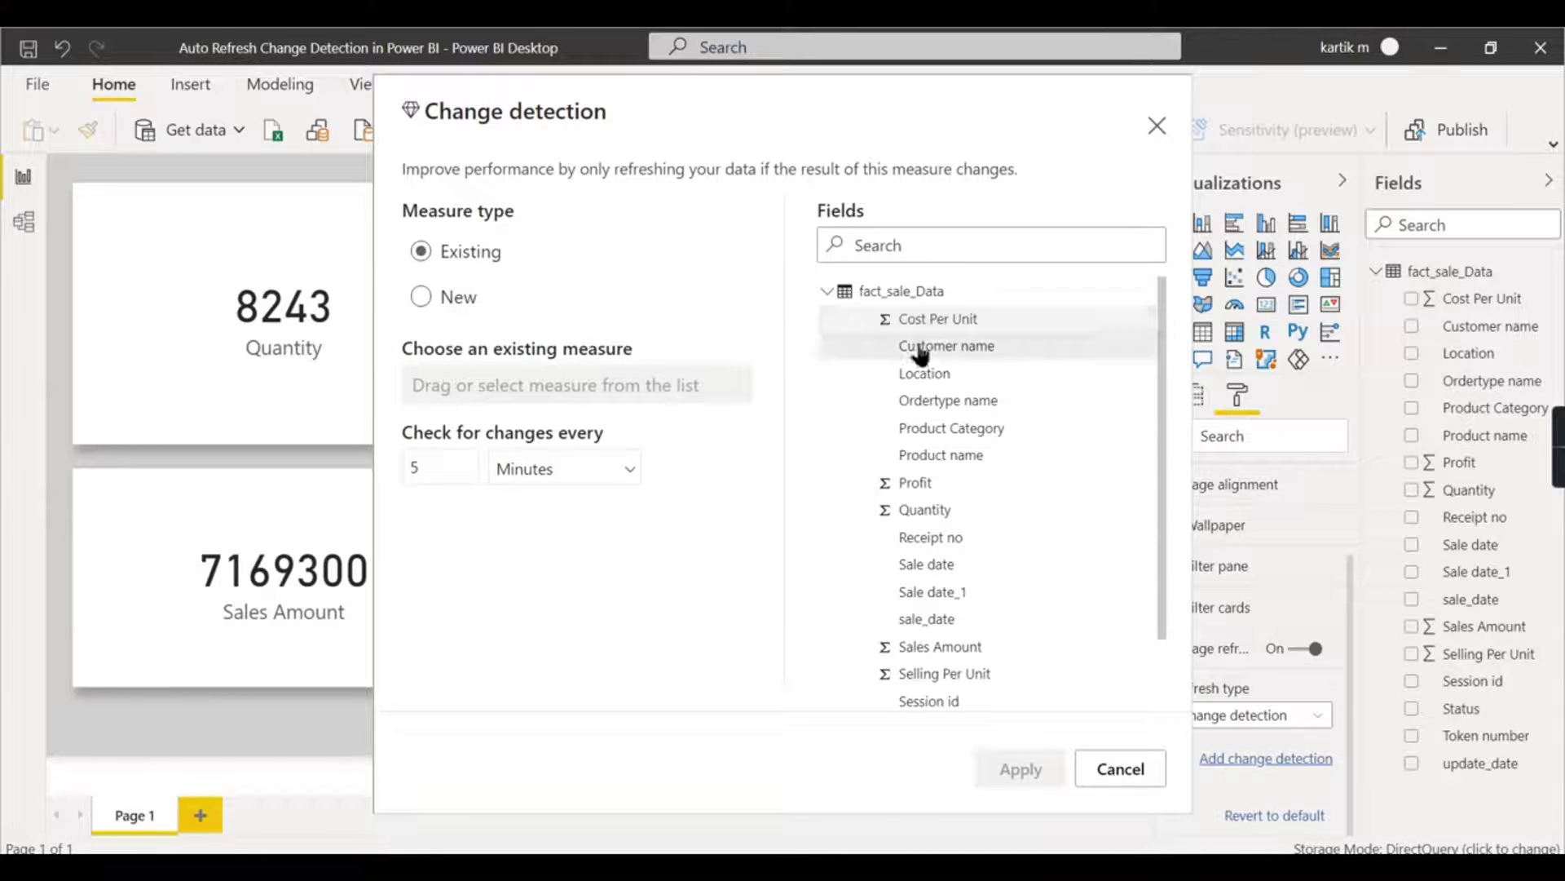
pyautogui.scroll(-1, 900, 554)
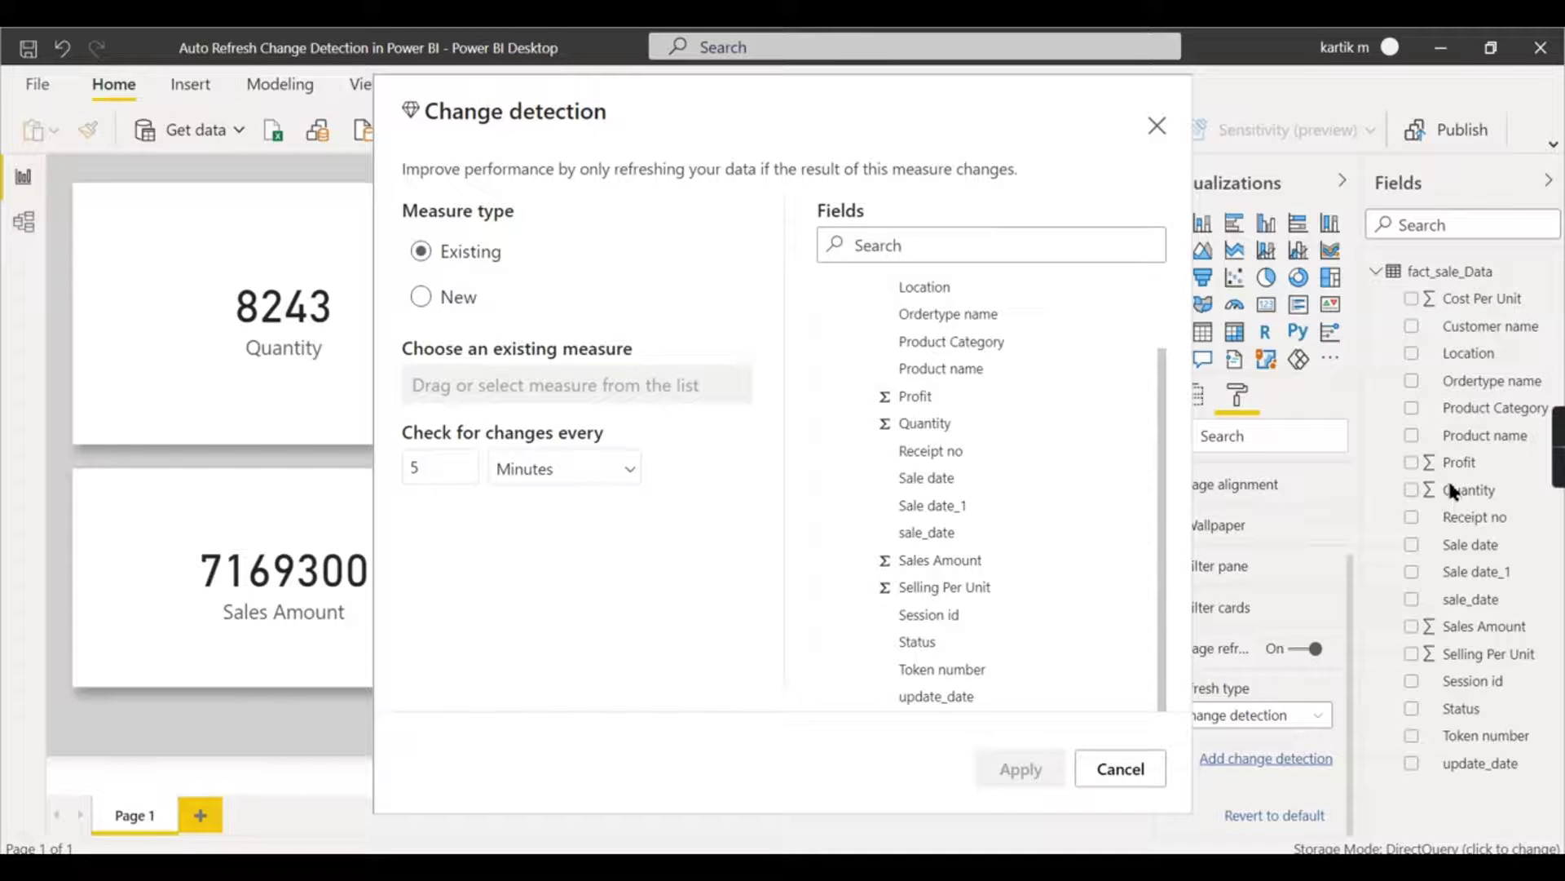
pyautogui.click(459, 305)
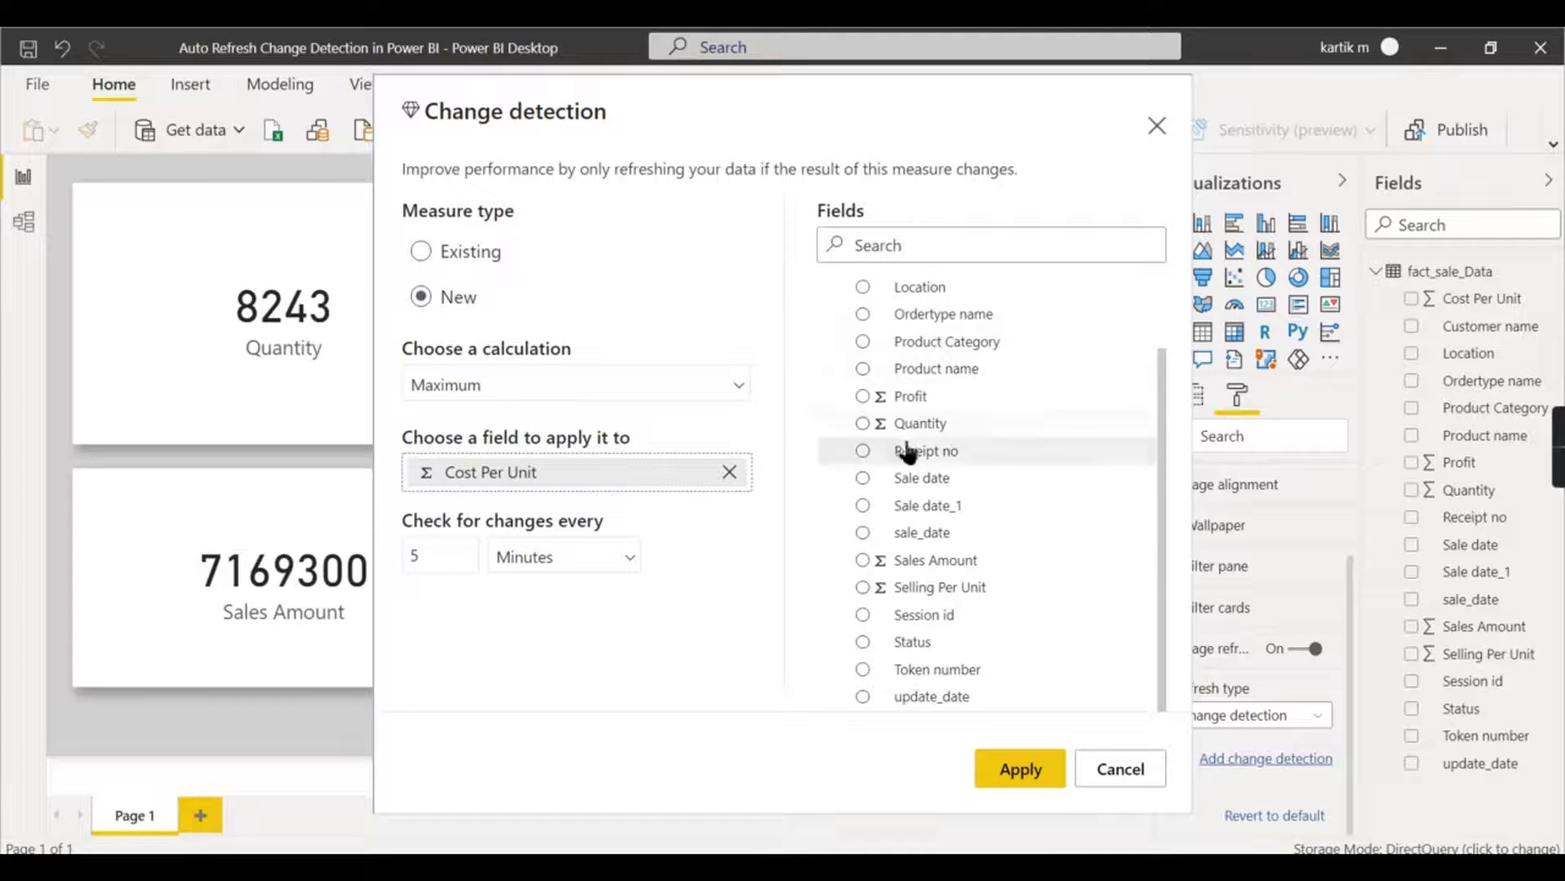
pyautogui.click(866, 561)
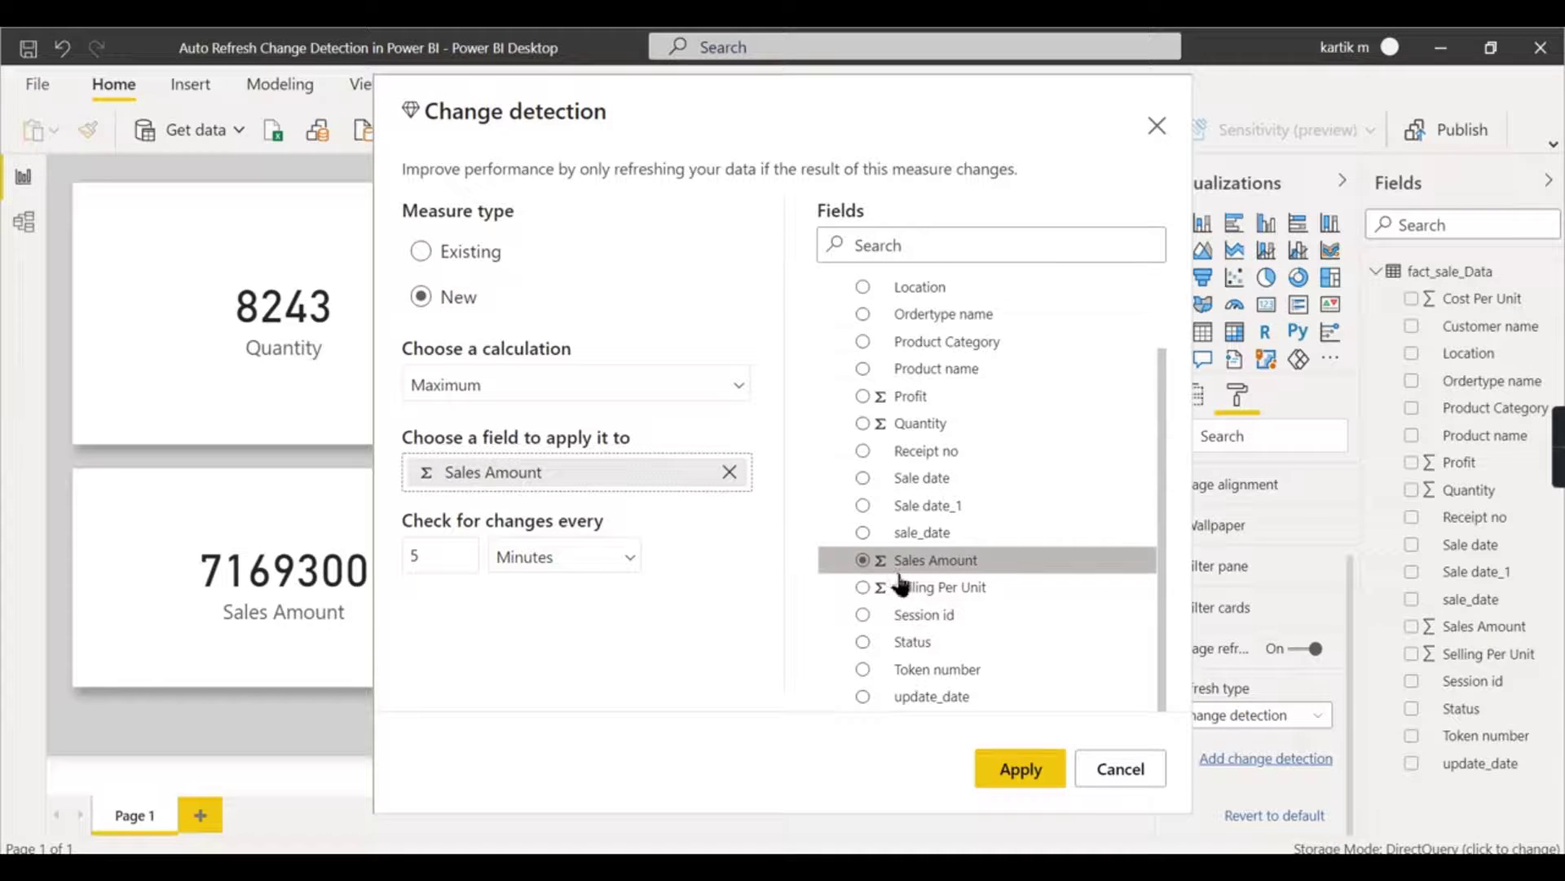
pyautogui.click(864, 424)
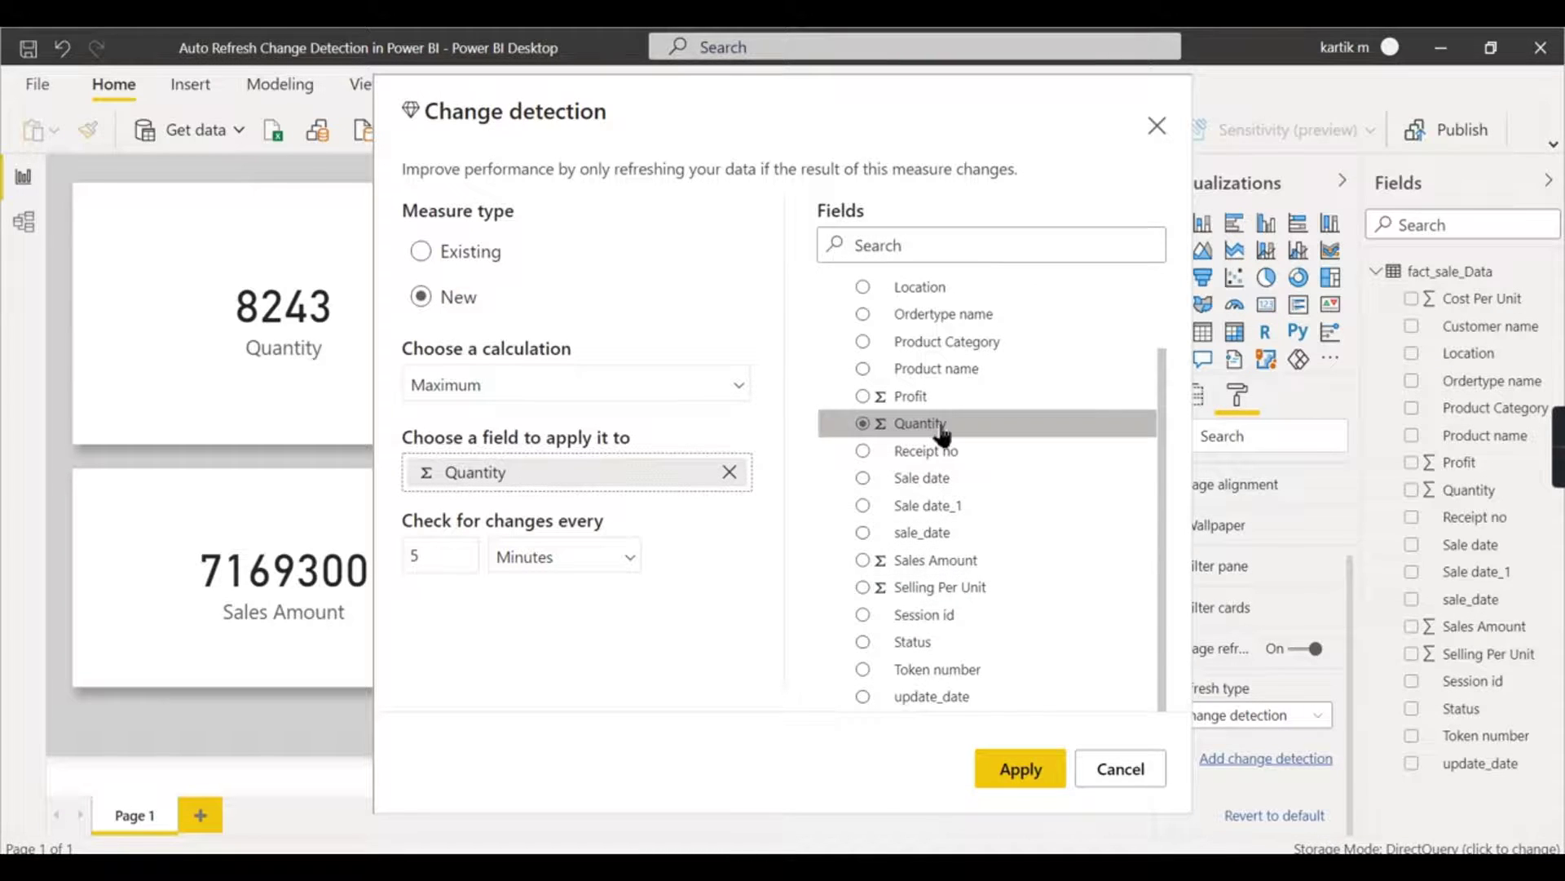
# Set the calculation to Sum and the check interval to 20 seconds, then apply
pyautogui.moveTo(953, 429); pyautogui.dragTo(652, 393)
pyautogui.click(670, 378)
pyautogui.click(472, 547)
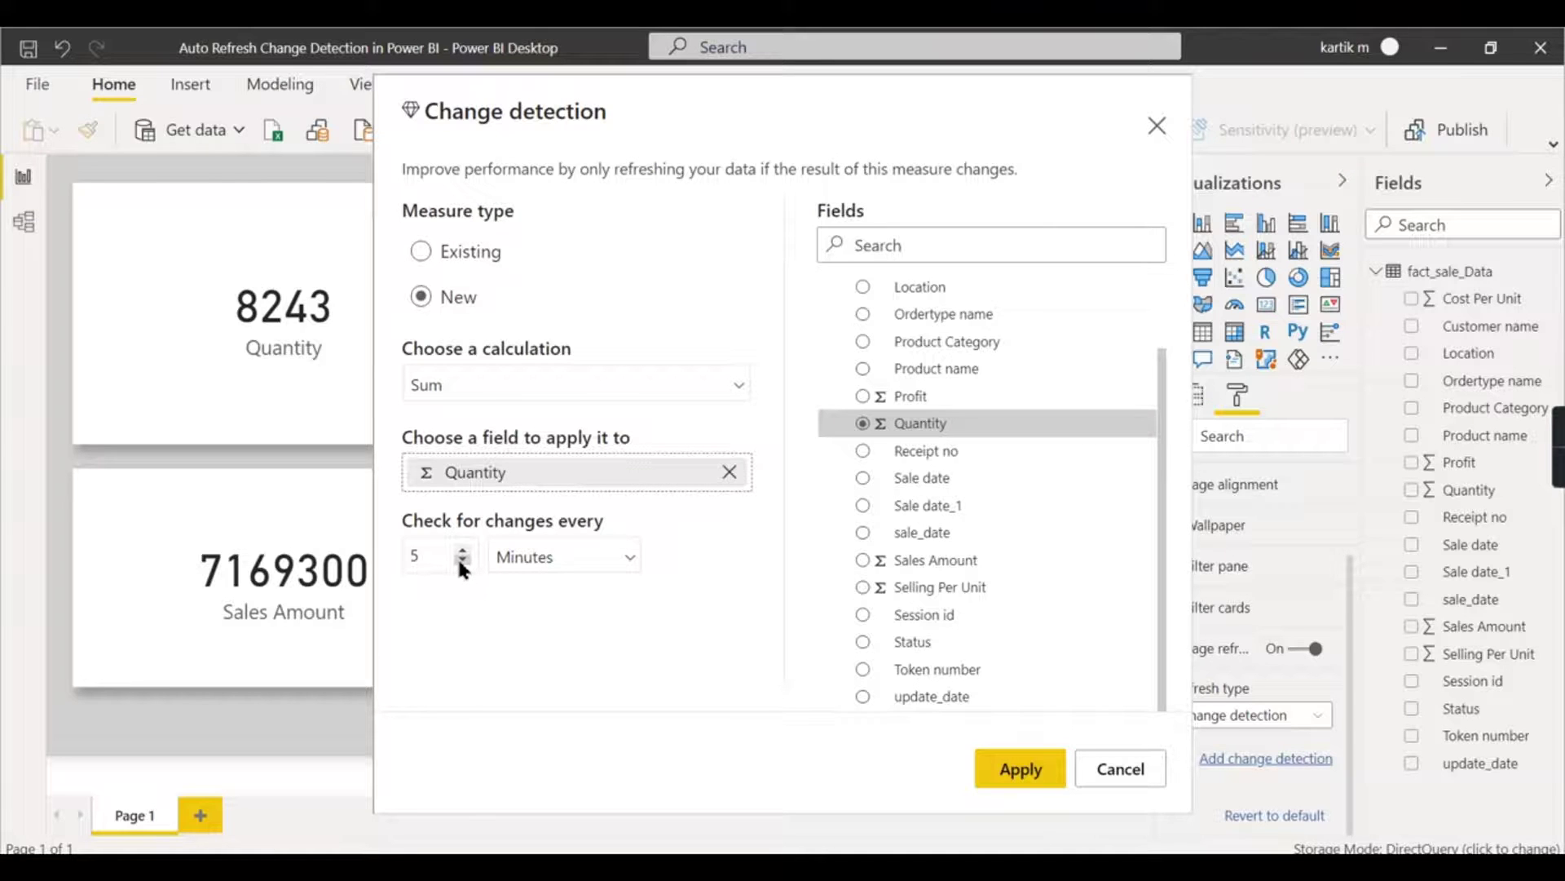
pyautogui.click(575, 554)
pyautogui.click(551, 593)
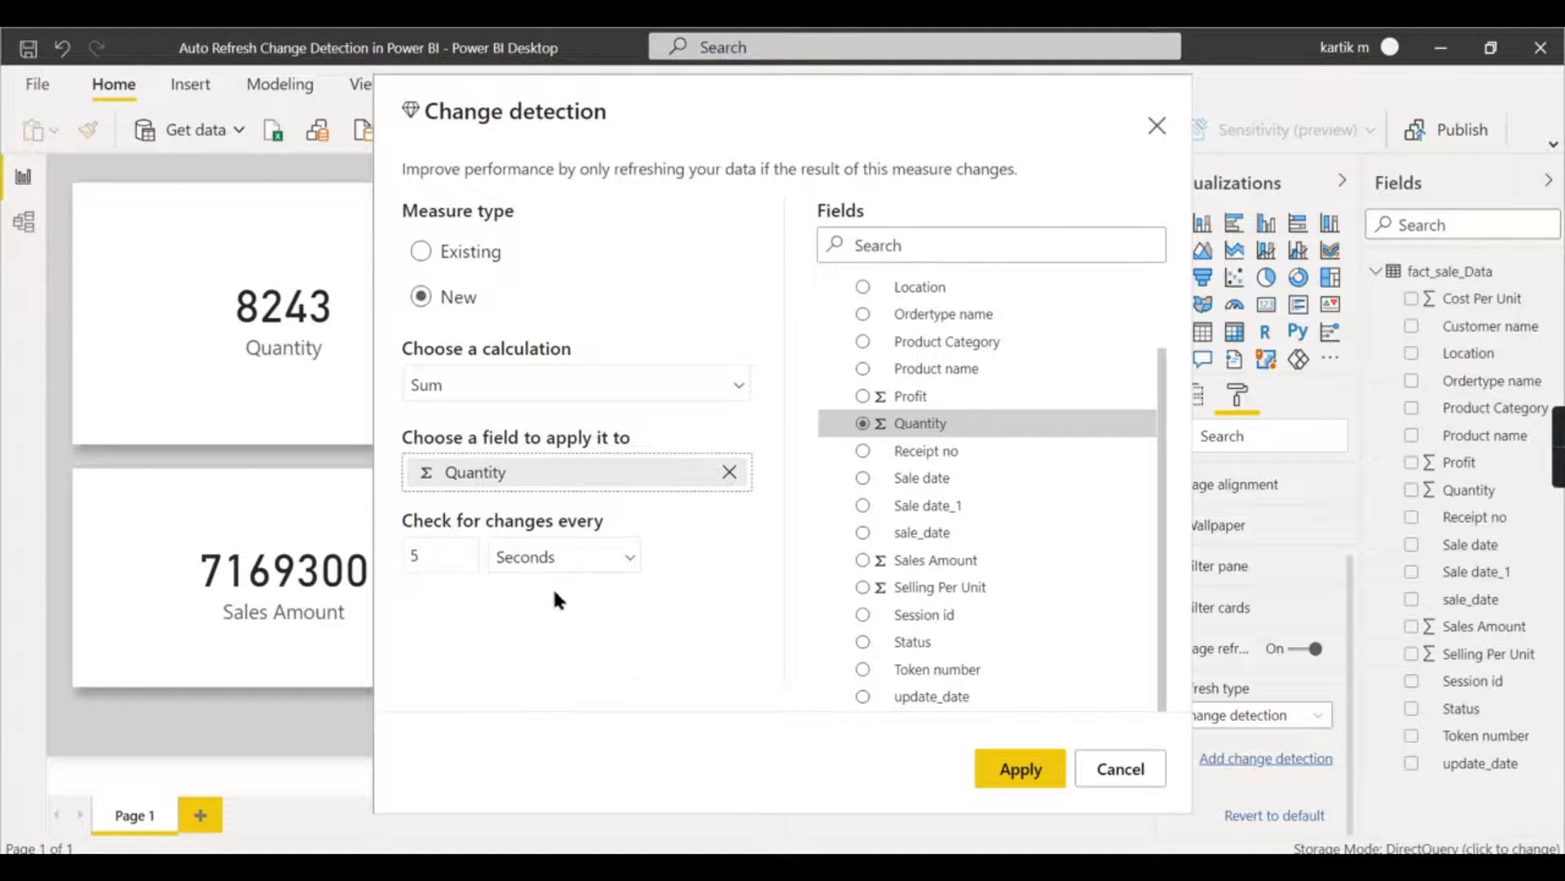
pyautogui.moveTo(438, 560); pyautogui.dragTo(388, 563)
pyautogui.write('20')
pyautogui.click(1019, 770)
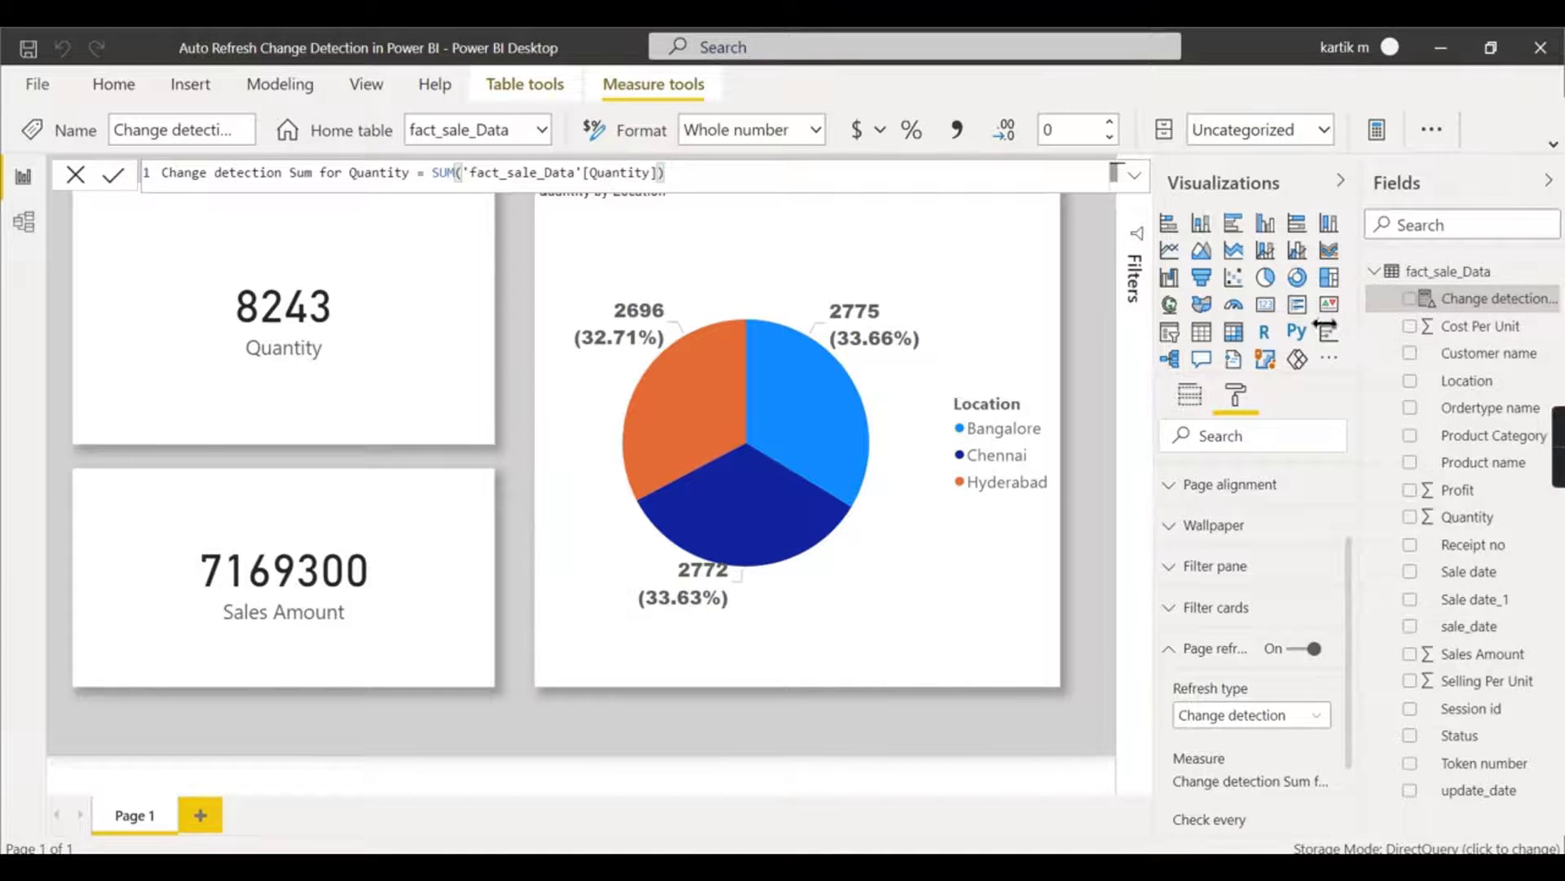
# Put the Change detection Sum for Quantity measure on the Quantity card, then collapse the side panes
pyautogui.moveTo(1325, 326); pyautogui.dragTo(1240, 326)
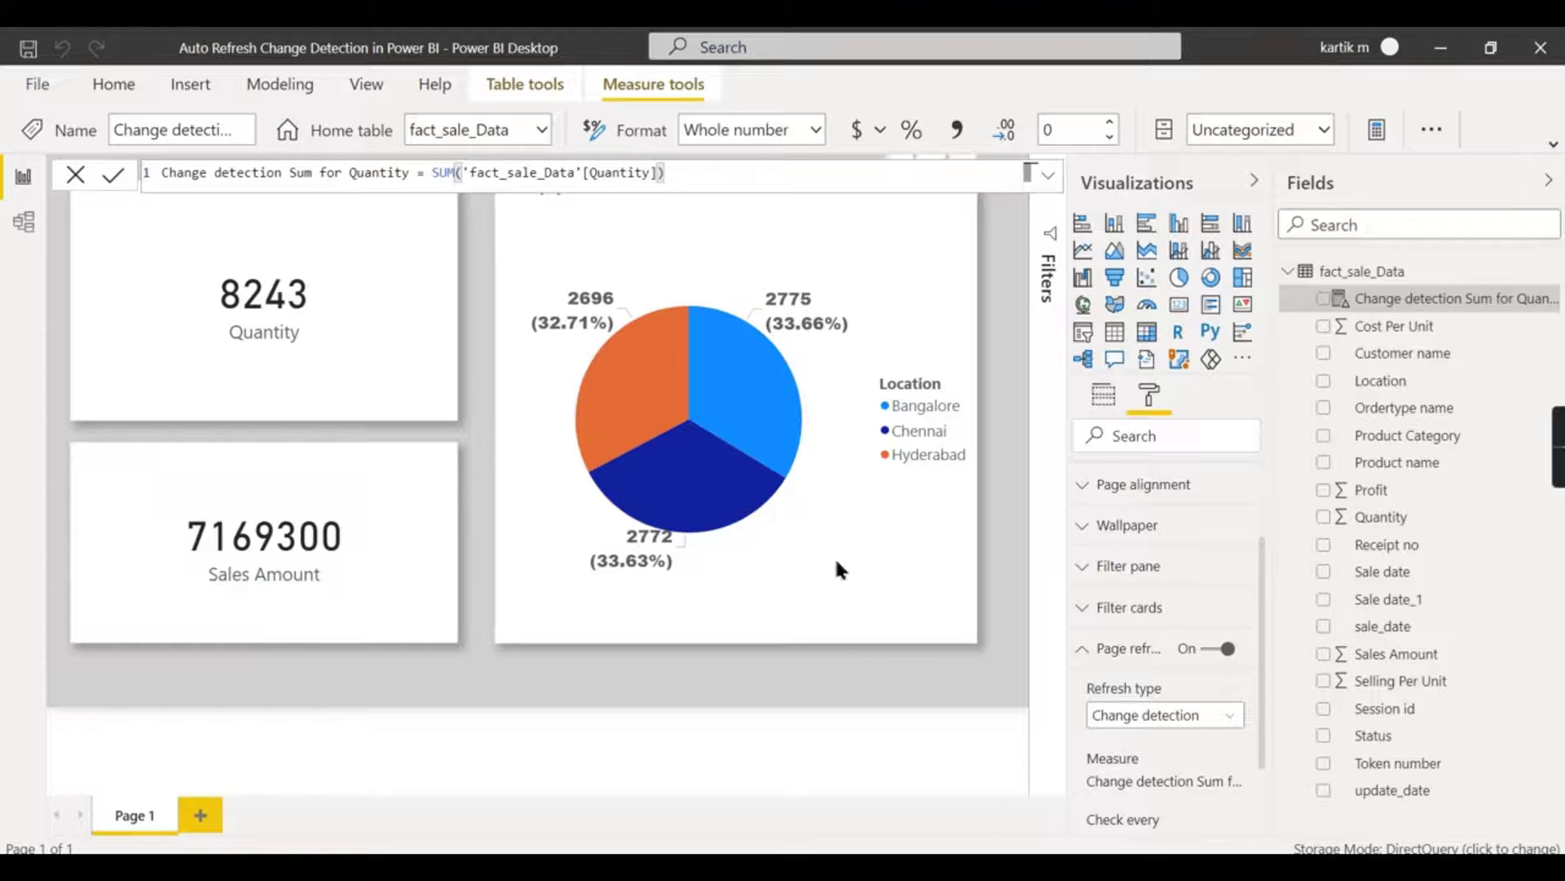
pyautogui.scroll(-2, 1146, 755)
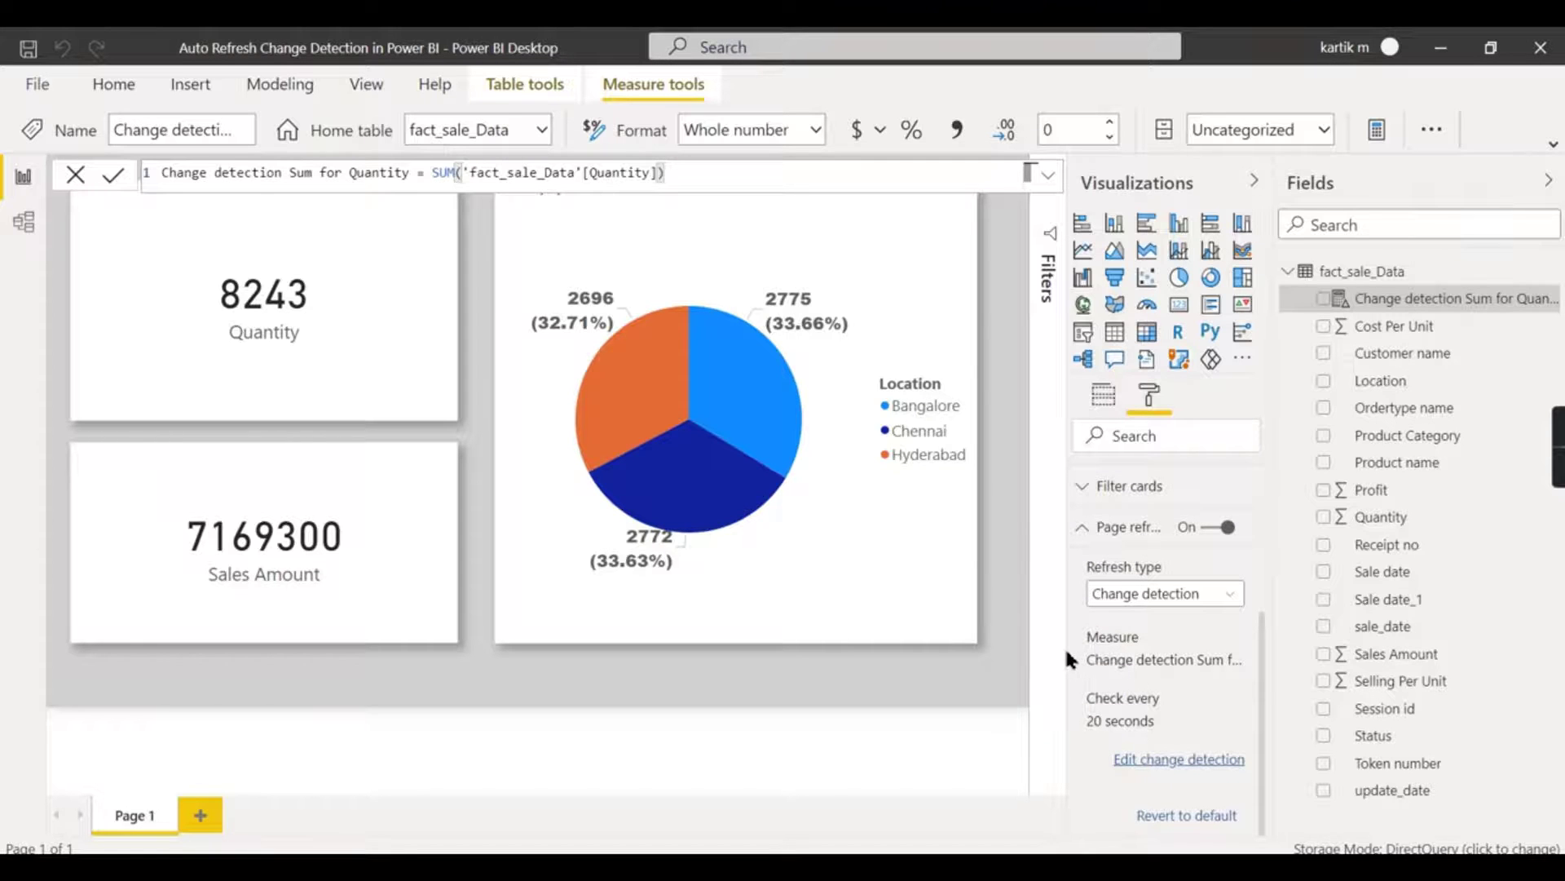
pyautogui.moveTo(1068, 659); pyautogui.dragTo(978, 652)
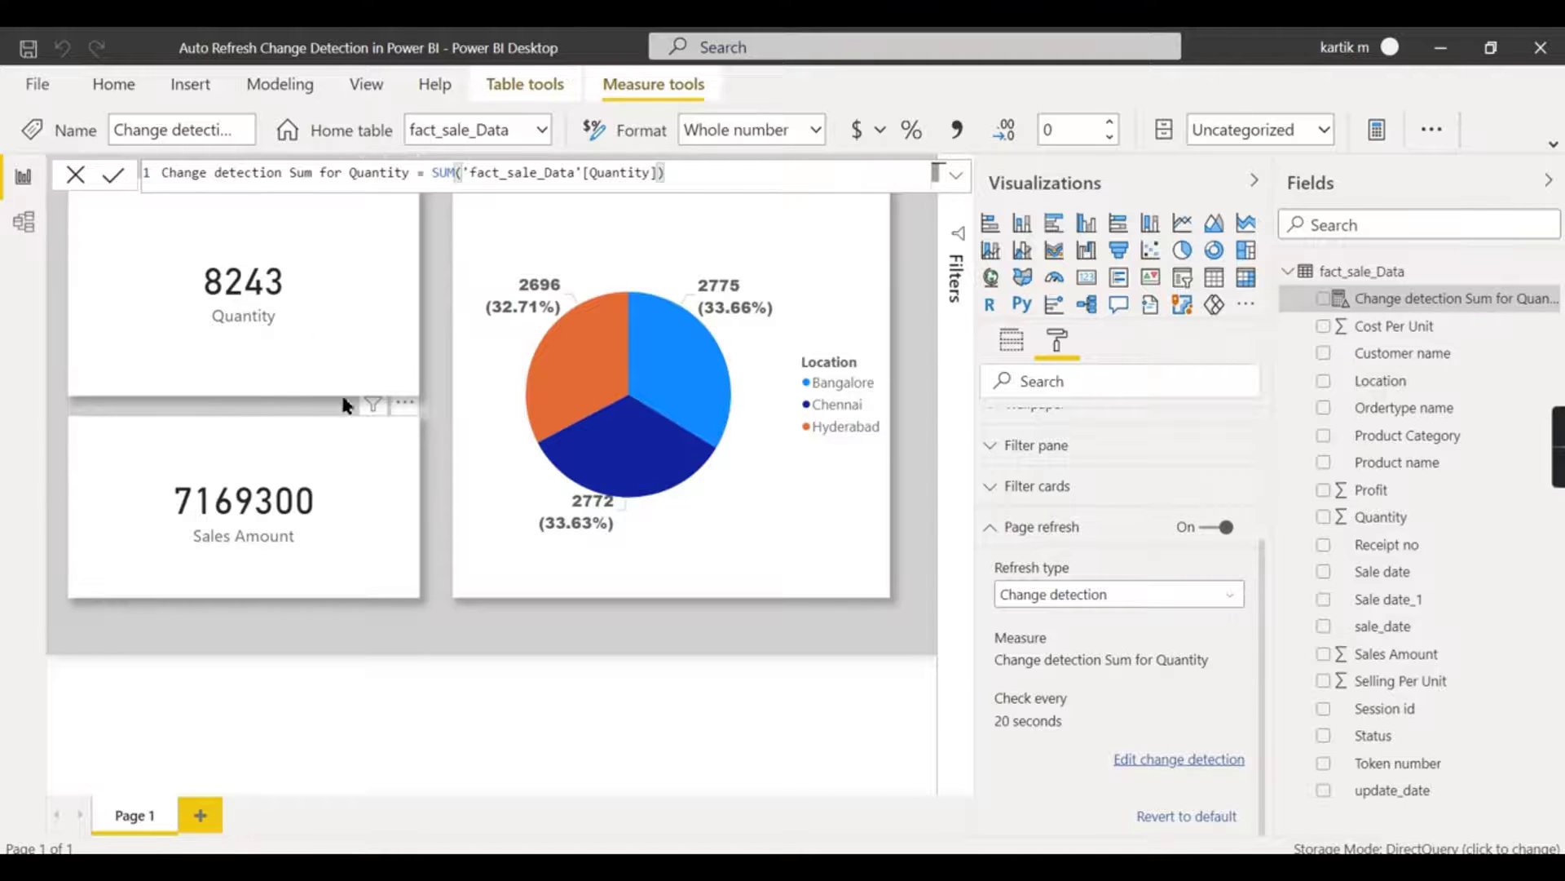
pyautogui.click(317, 356)
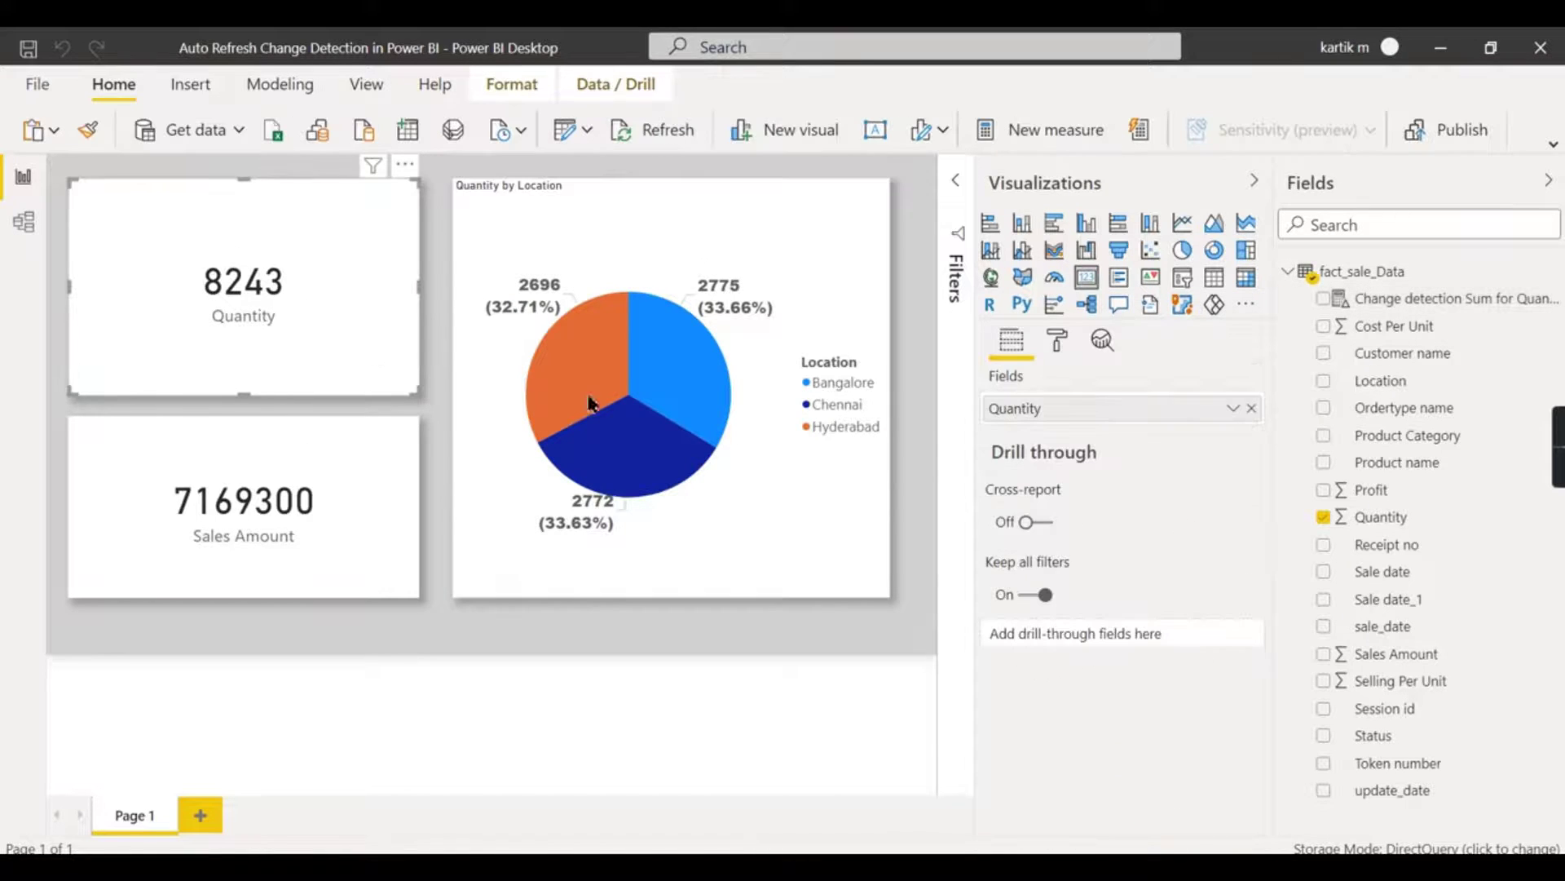
pyautogui.moveTo(1472, 305); pyautogui.dragTo(1154, 415)
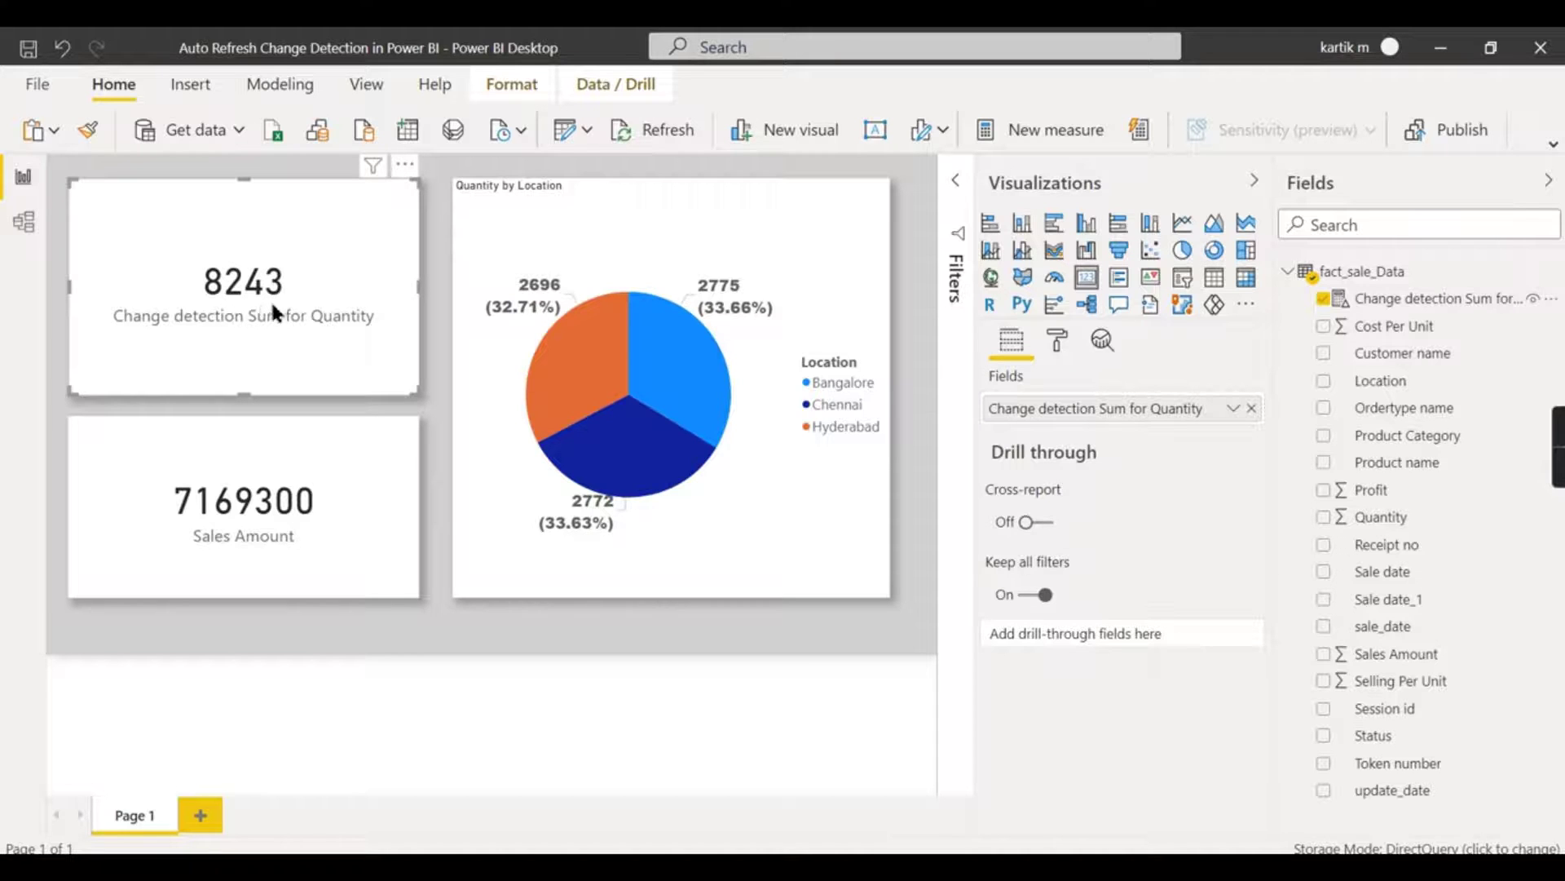
pyautogui.click(1254, 180)
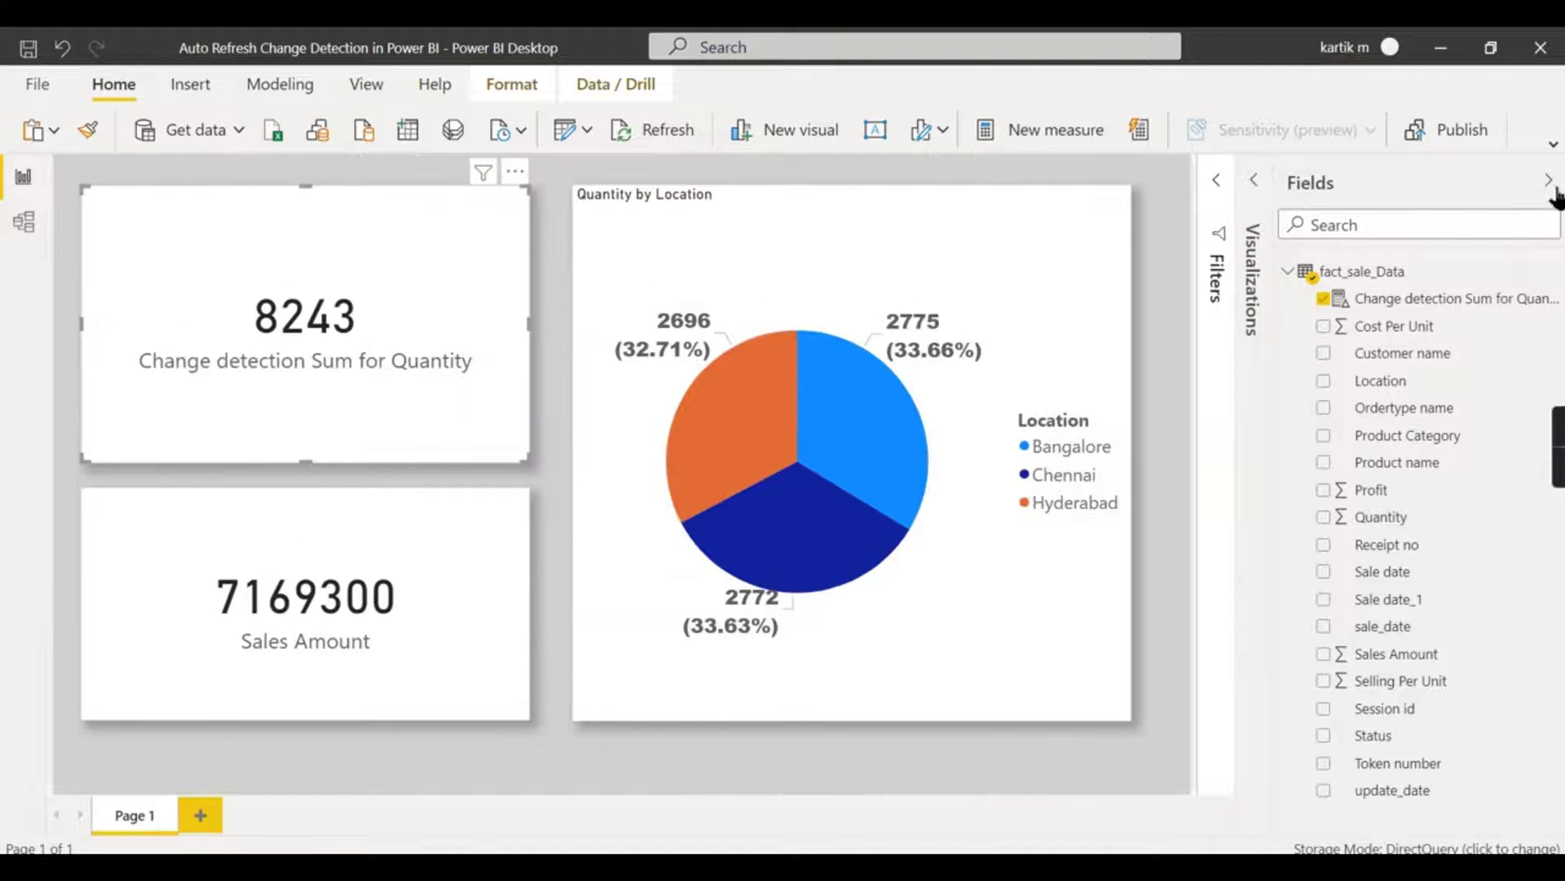
pyautogui.click(1549, 180)
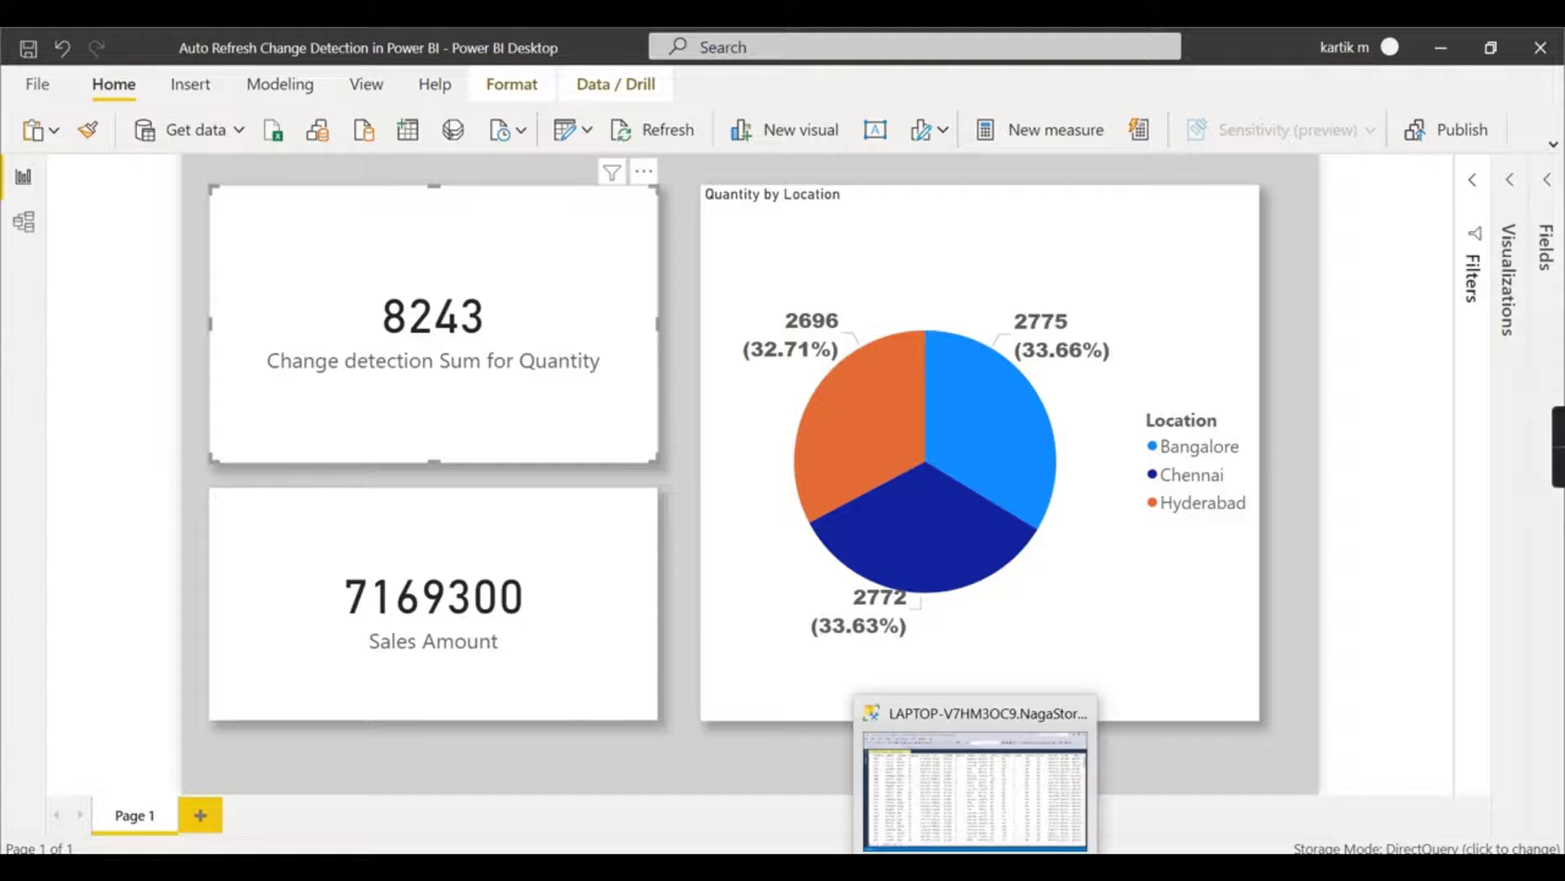
# In SSMS, change row LN42's Quantity from 2 to 5 and minimize the window
pyautogui.click(960, 850)
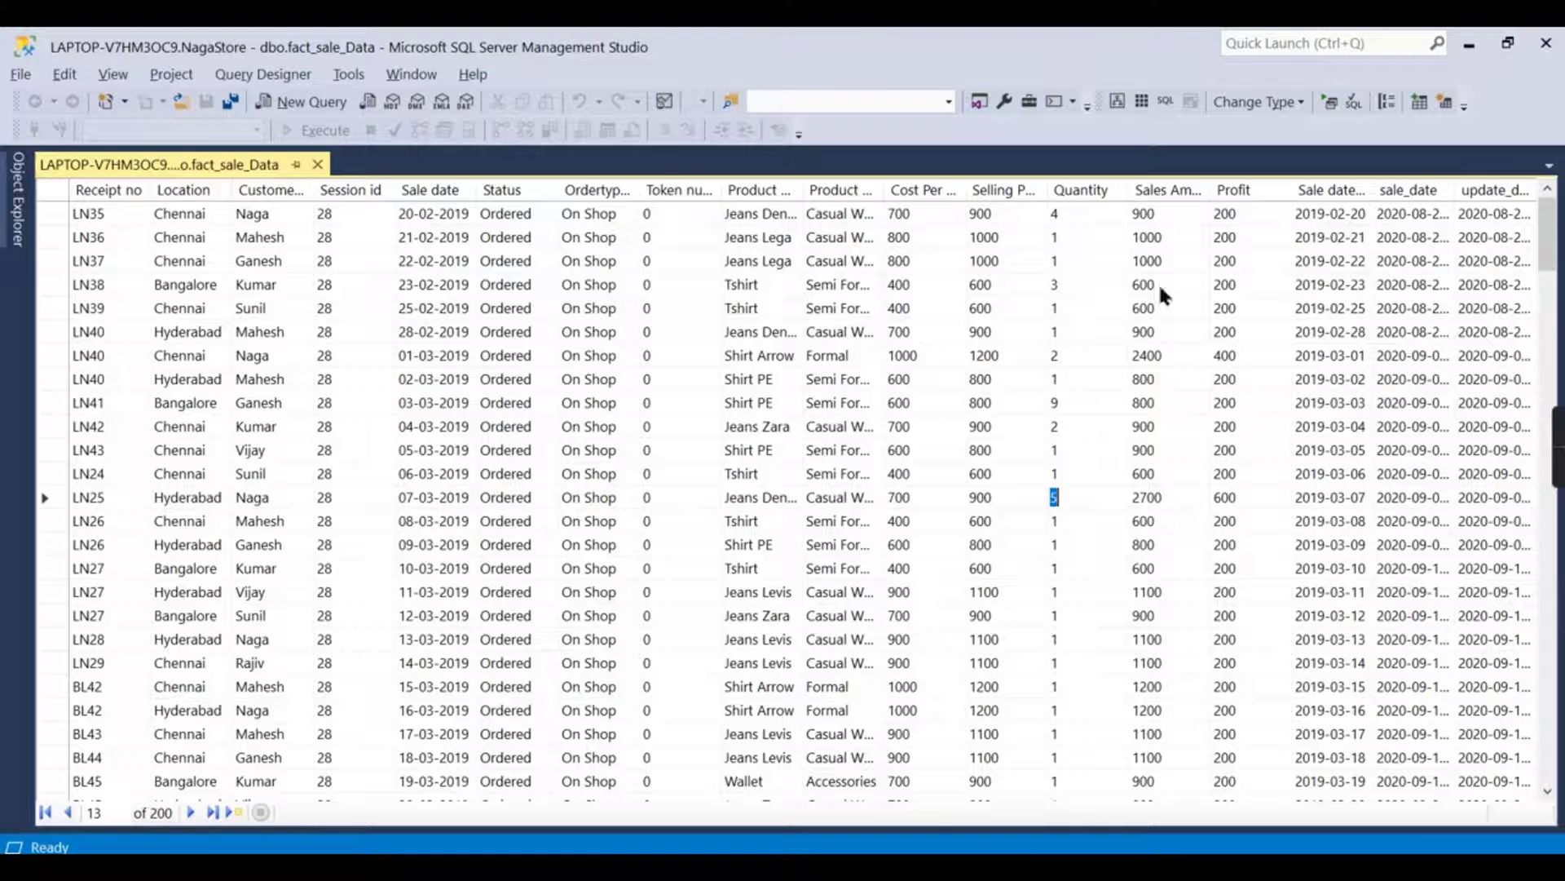
pyautogui.click(1167, 384)
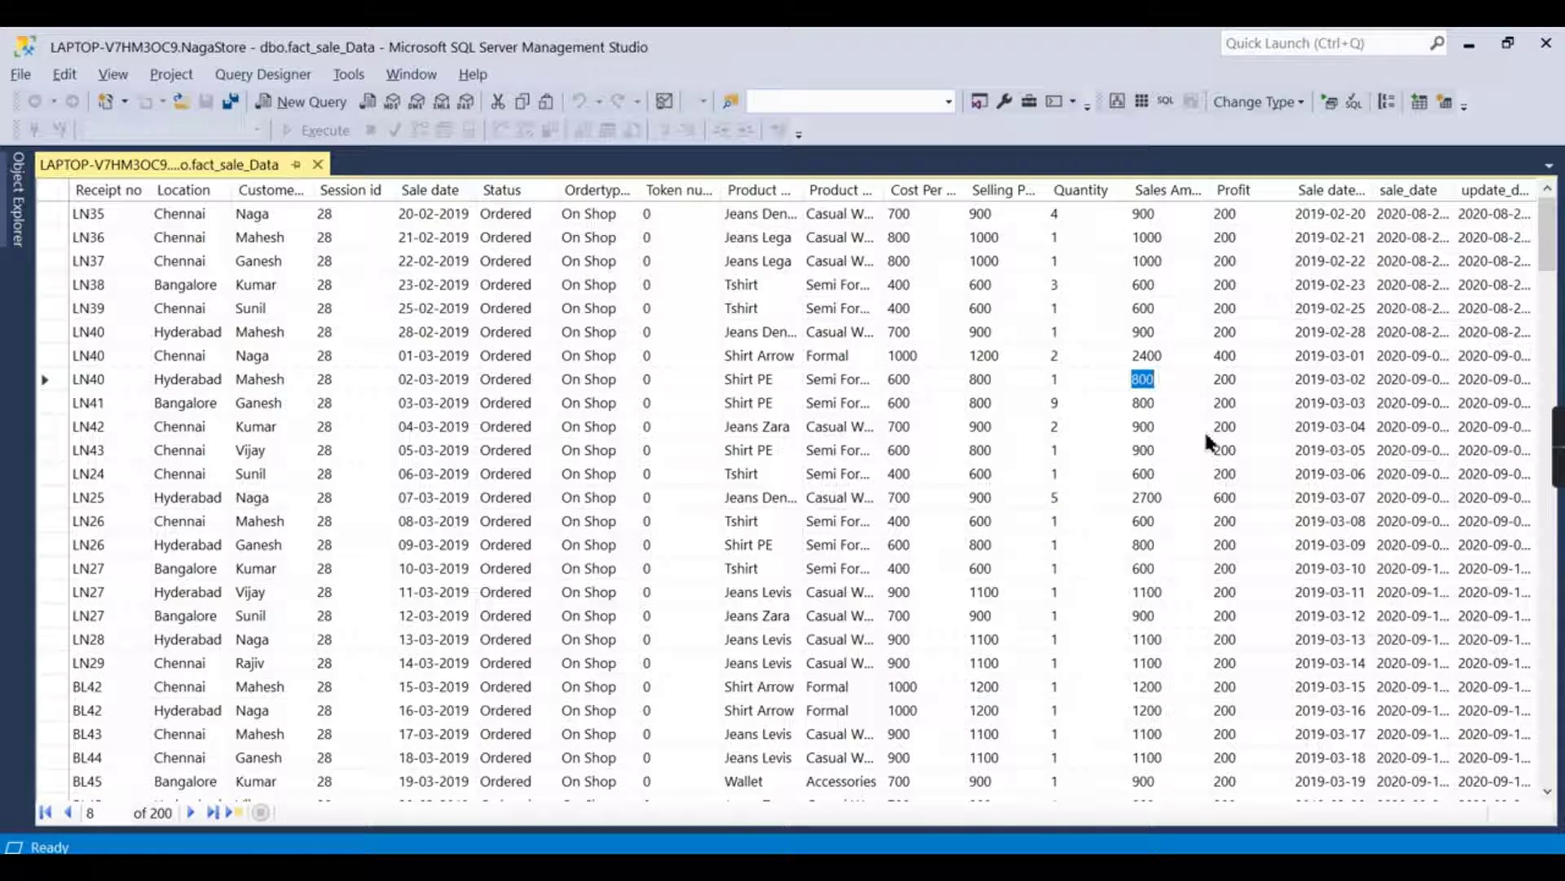
pyautogui.click(1075, 427)
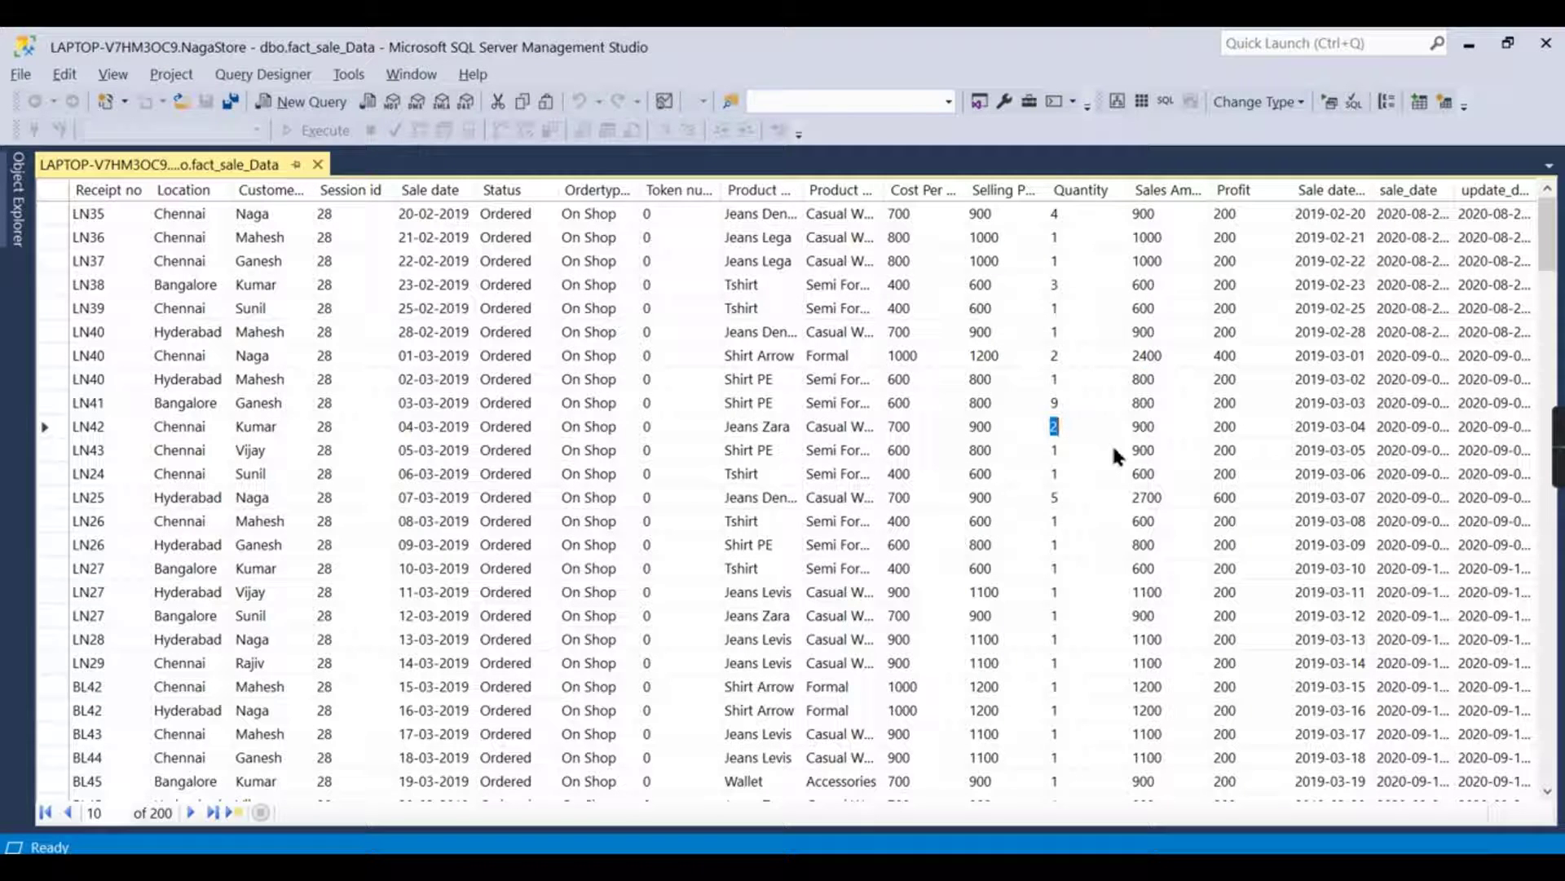
pyautogui.write('5')
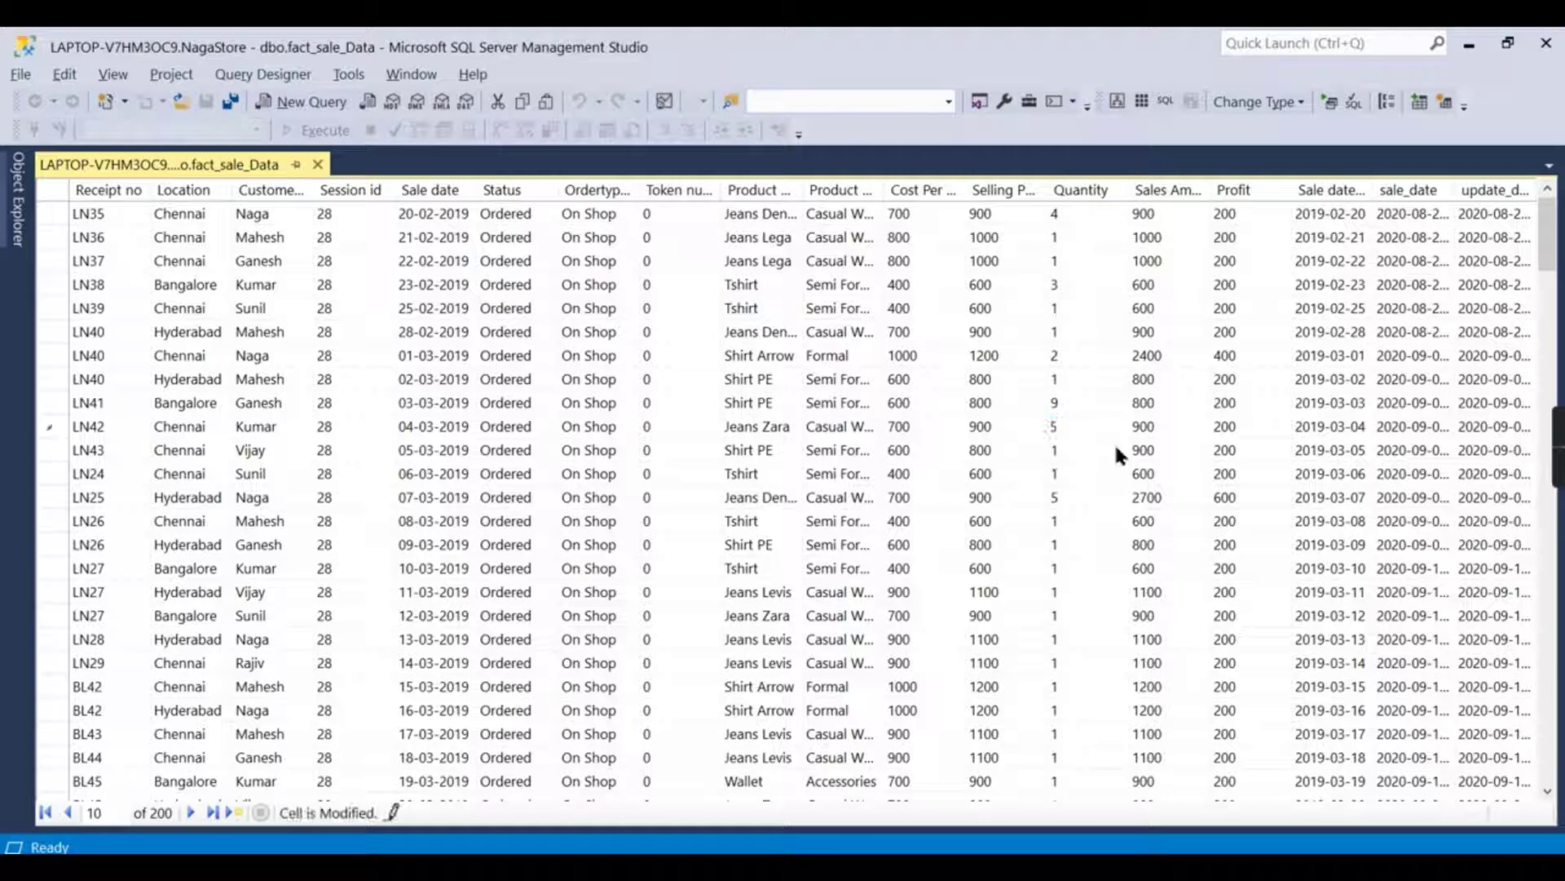
pyautogui.click(1473, 40)
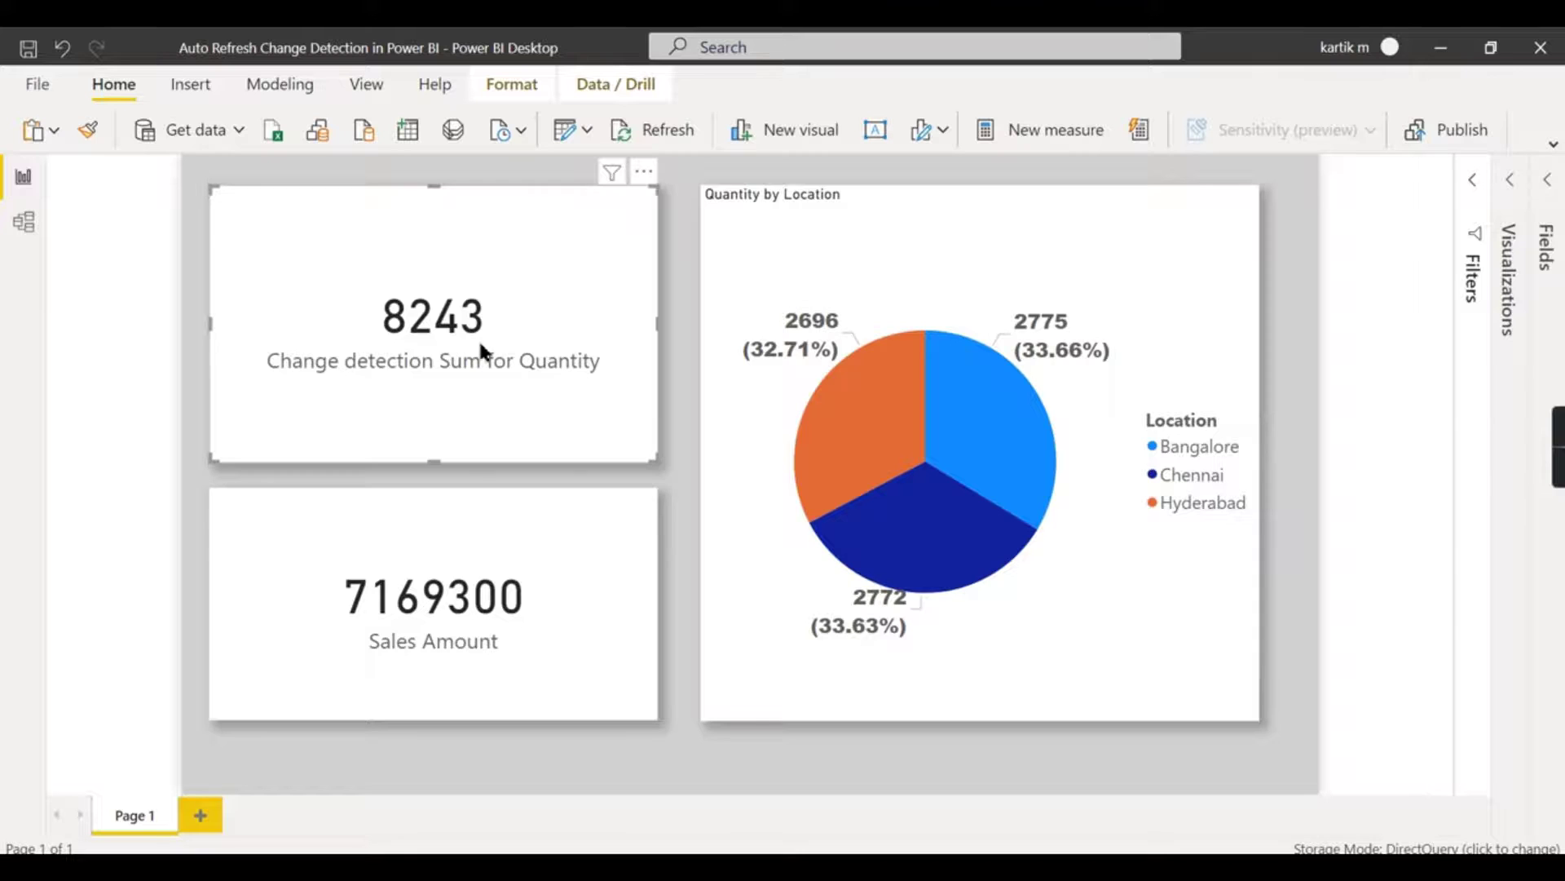
# Show the report page's format settings and the fact_sale_Data field list
pyautogui.click(684, 434)
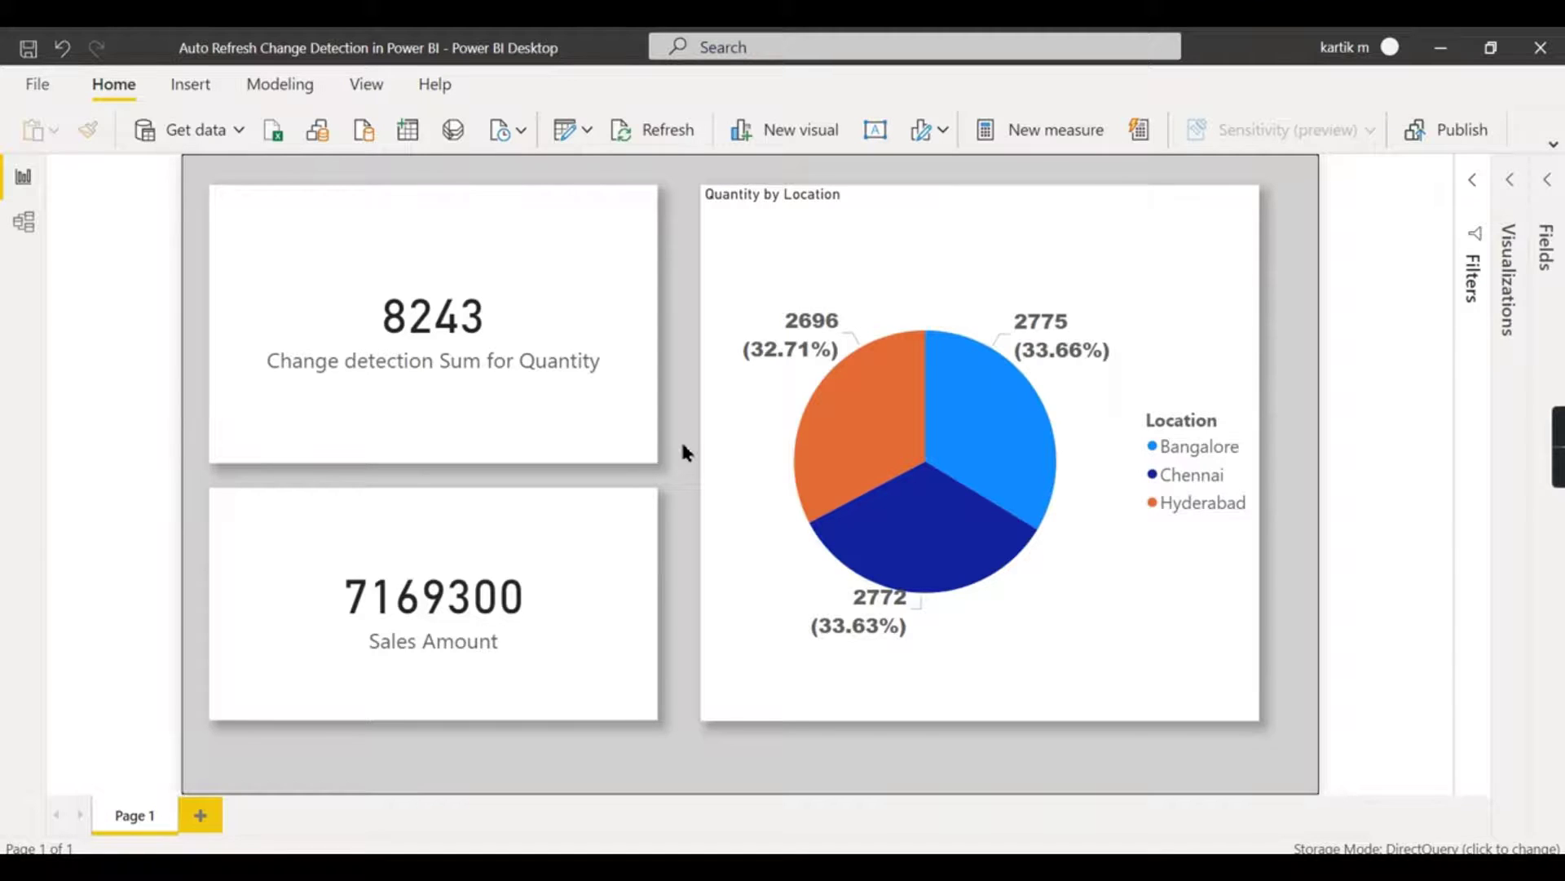
pyautogui.click(1509, 236)
pyautogui.click(1314, 341)
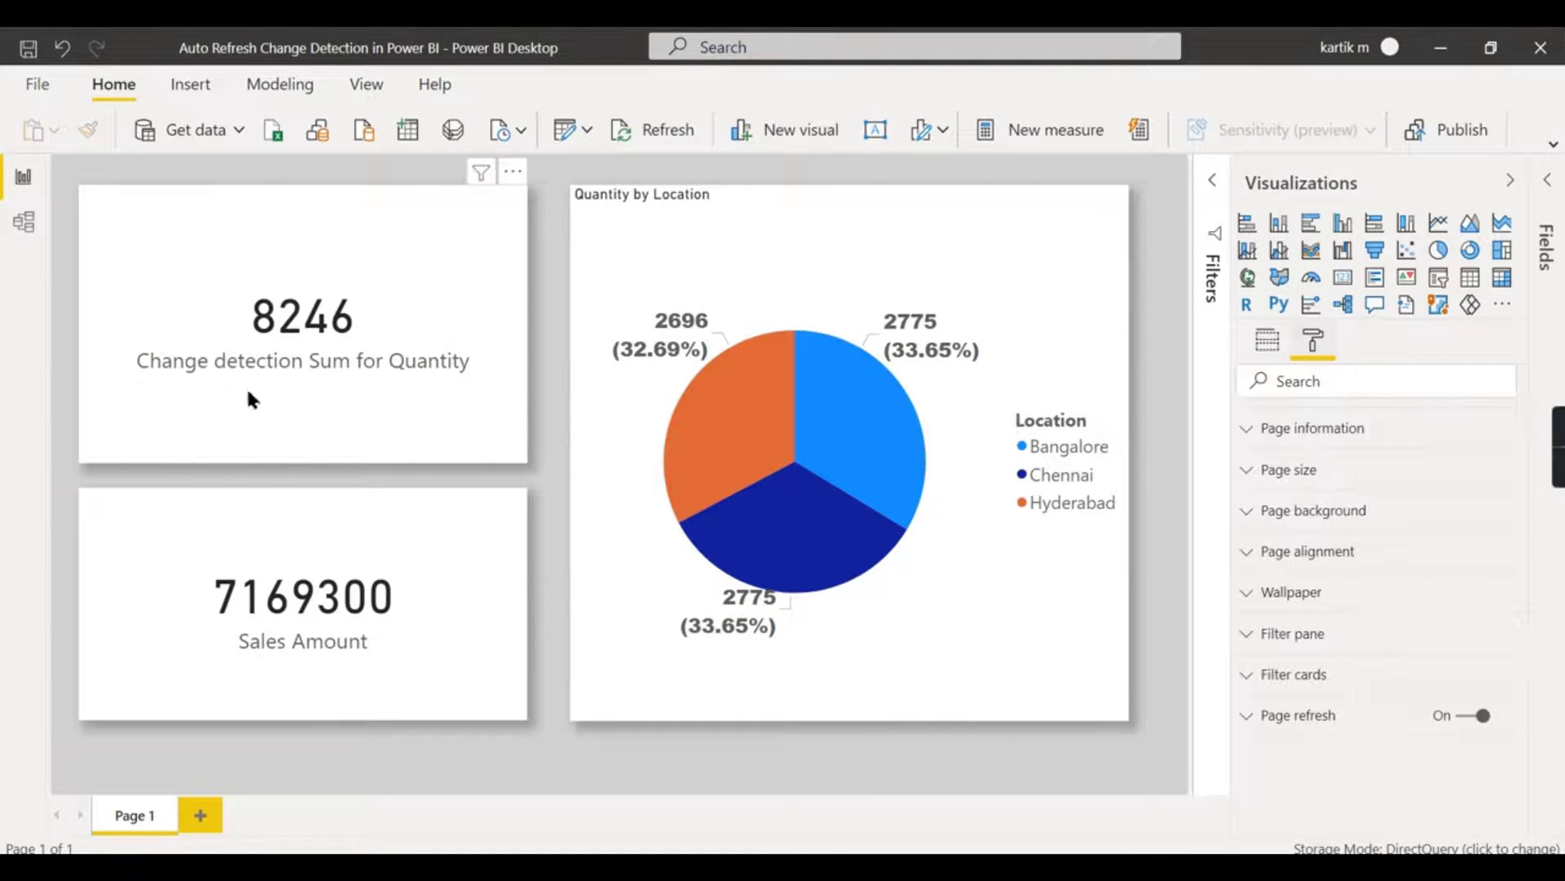
pyautogui.click(555, 368)
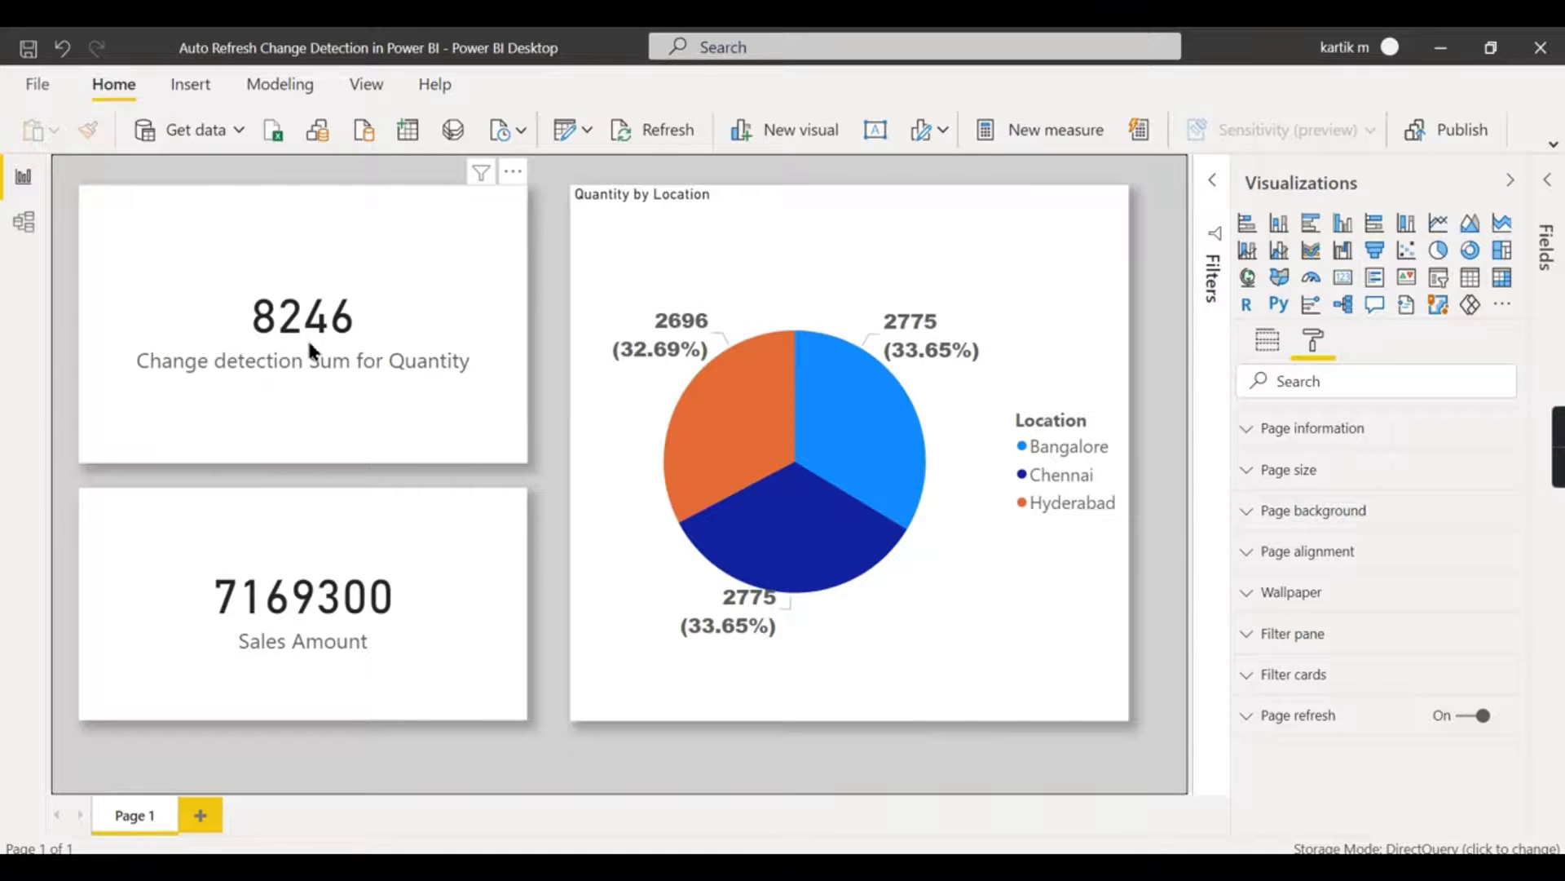
pyautogui.moveTo(309, 343)
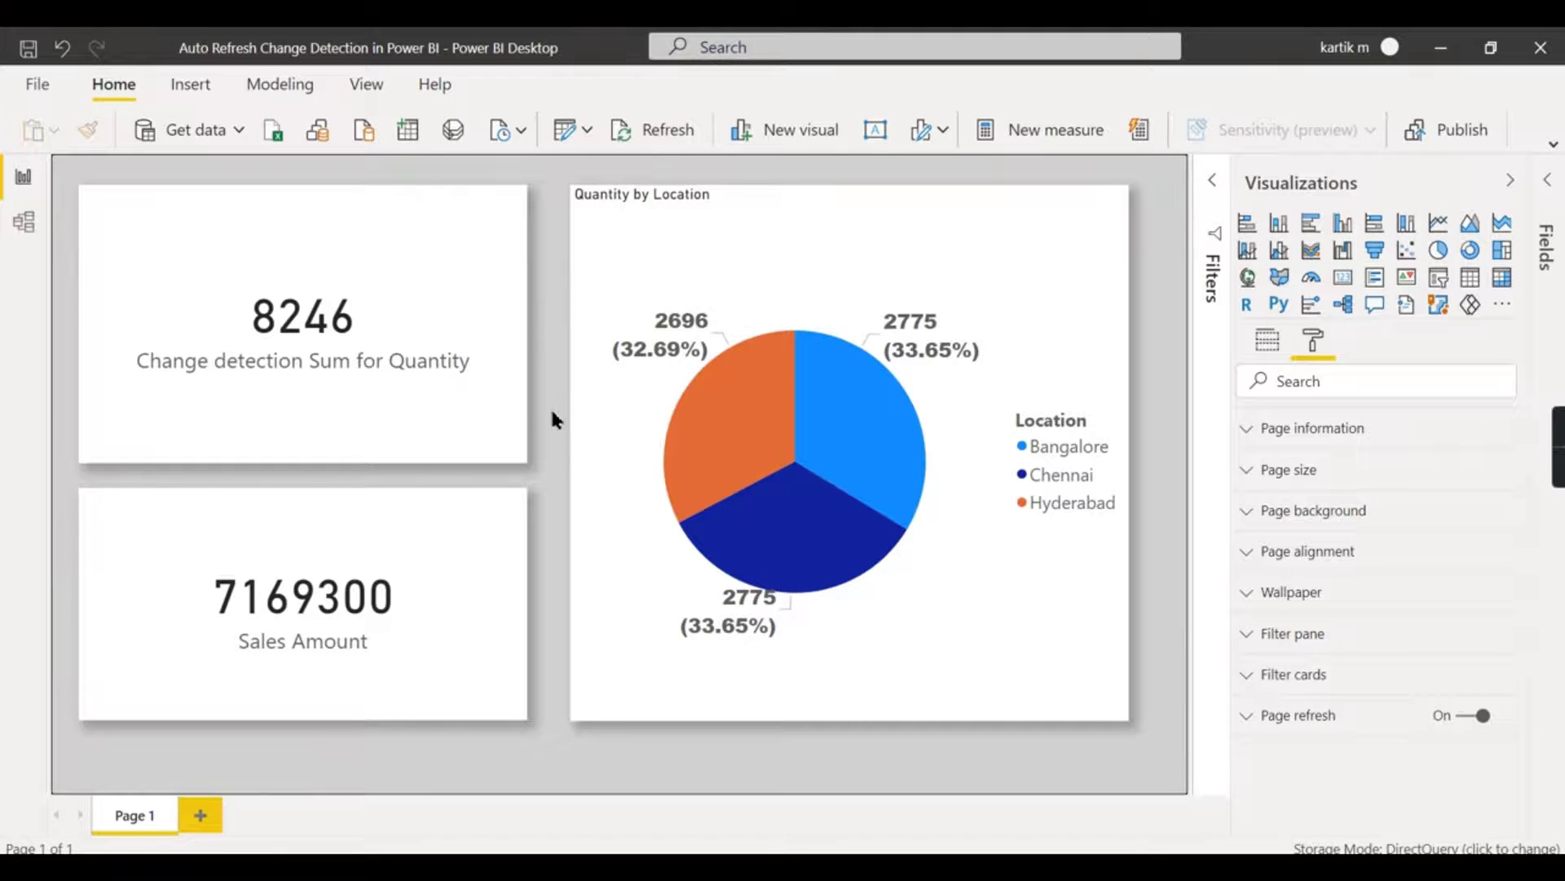
pyautogui.click(1547, 186)
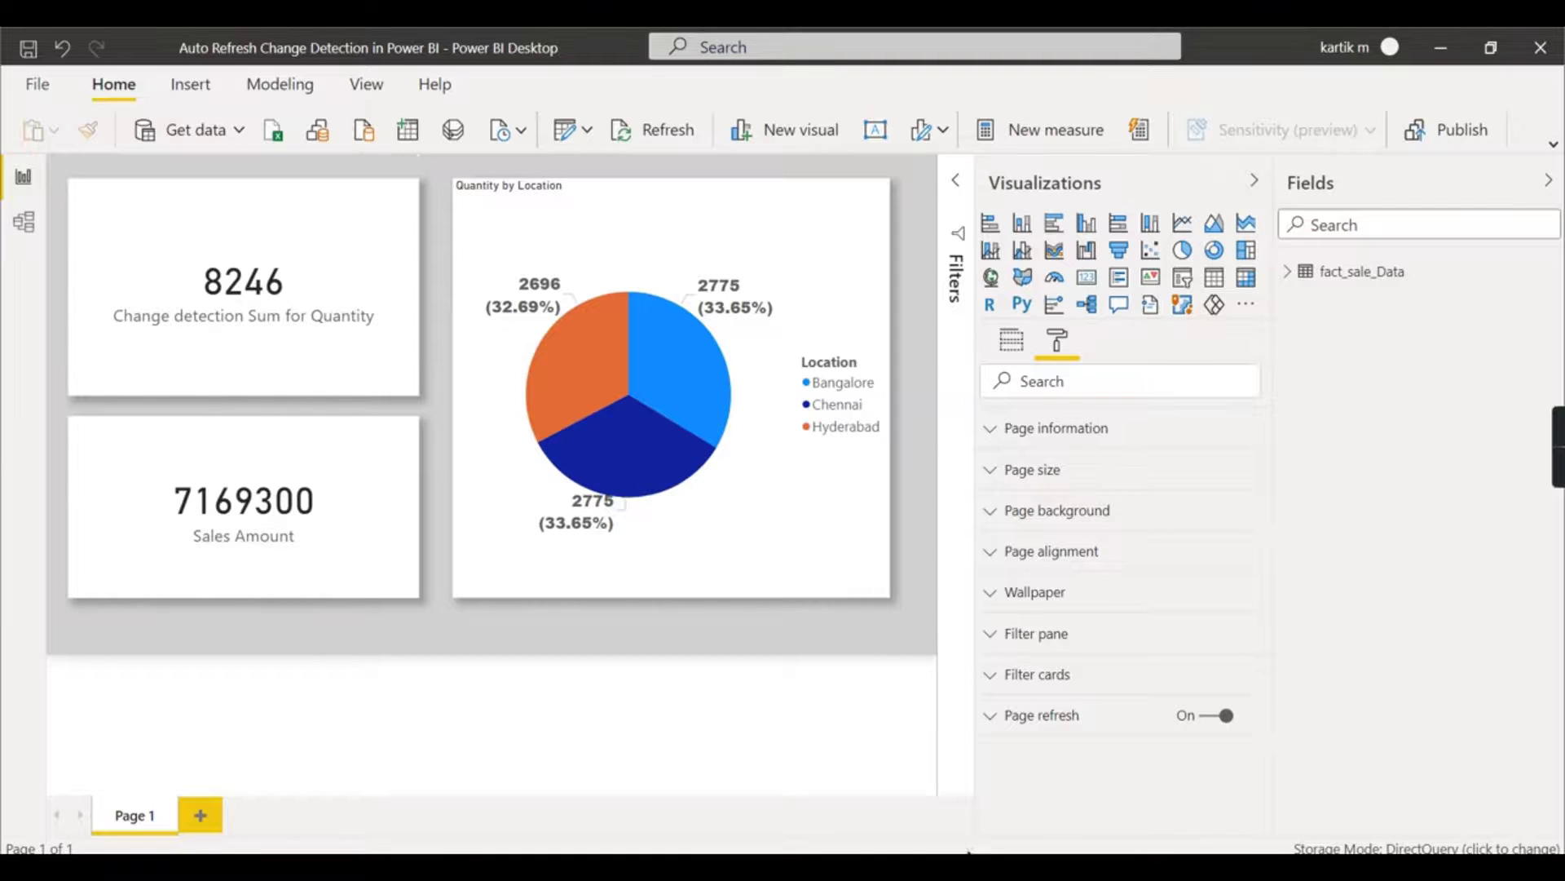
# Change the change detection check interval from 20 to 10 seconds
pyautogui.click(1111, 716)
pyautogui.scroll(-3, 1138, 774)
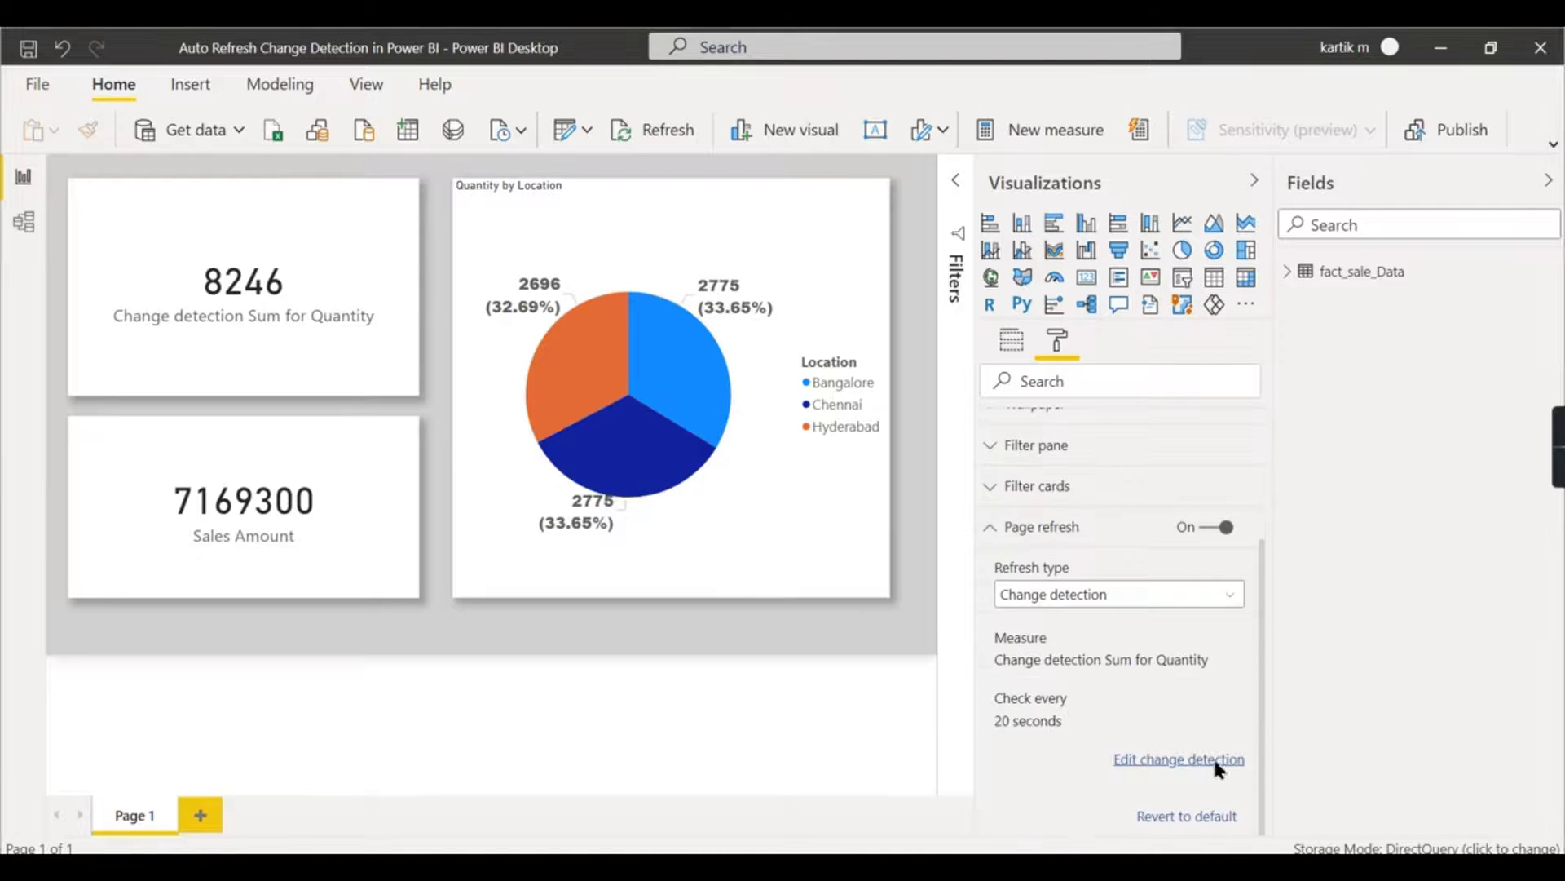
pyautogui.click(1211, 755)
pyautogui.moveTo(445, 465); pyautogui.dragTo(349, 465)
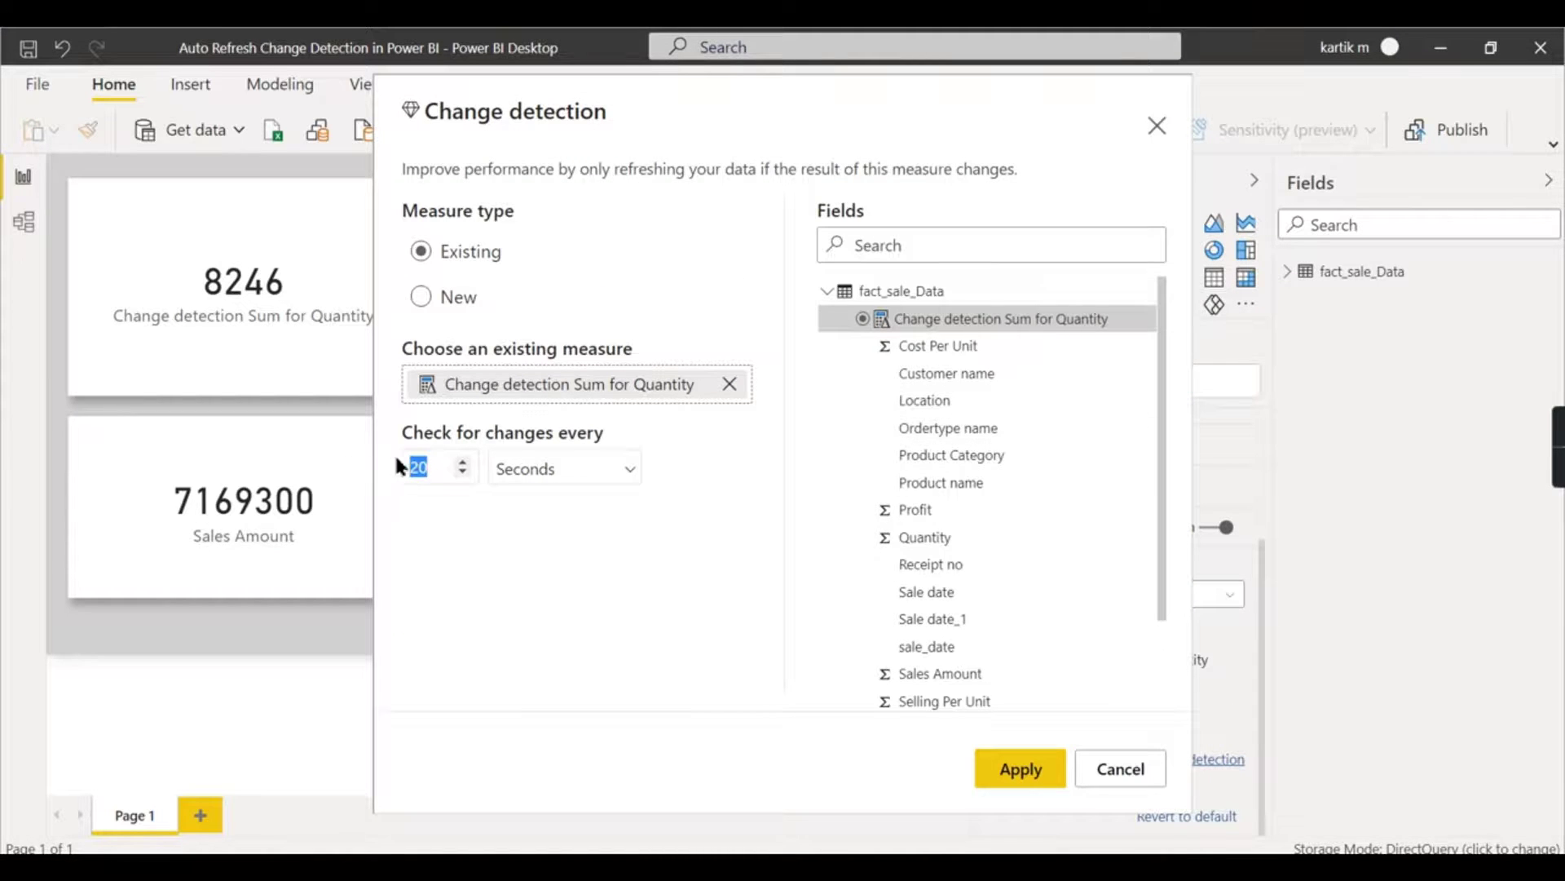
pyautogui.write('5')
pyautogui.press('BackSpace')
pyautogui.write('10')
pyautogui.click(1032, 773)
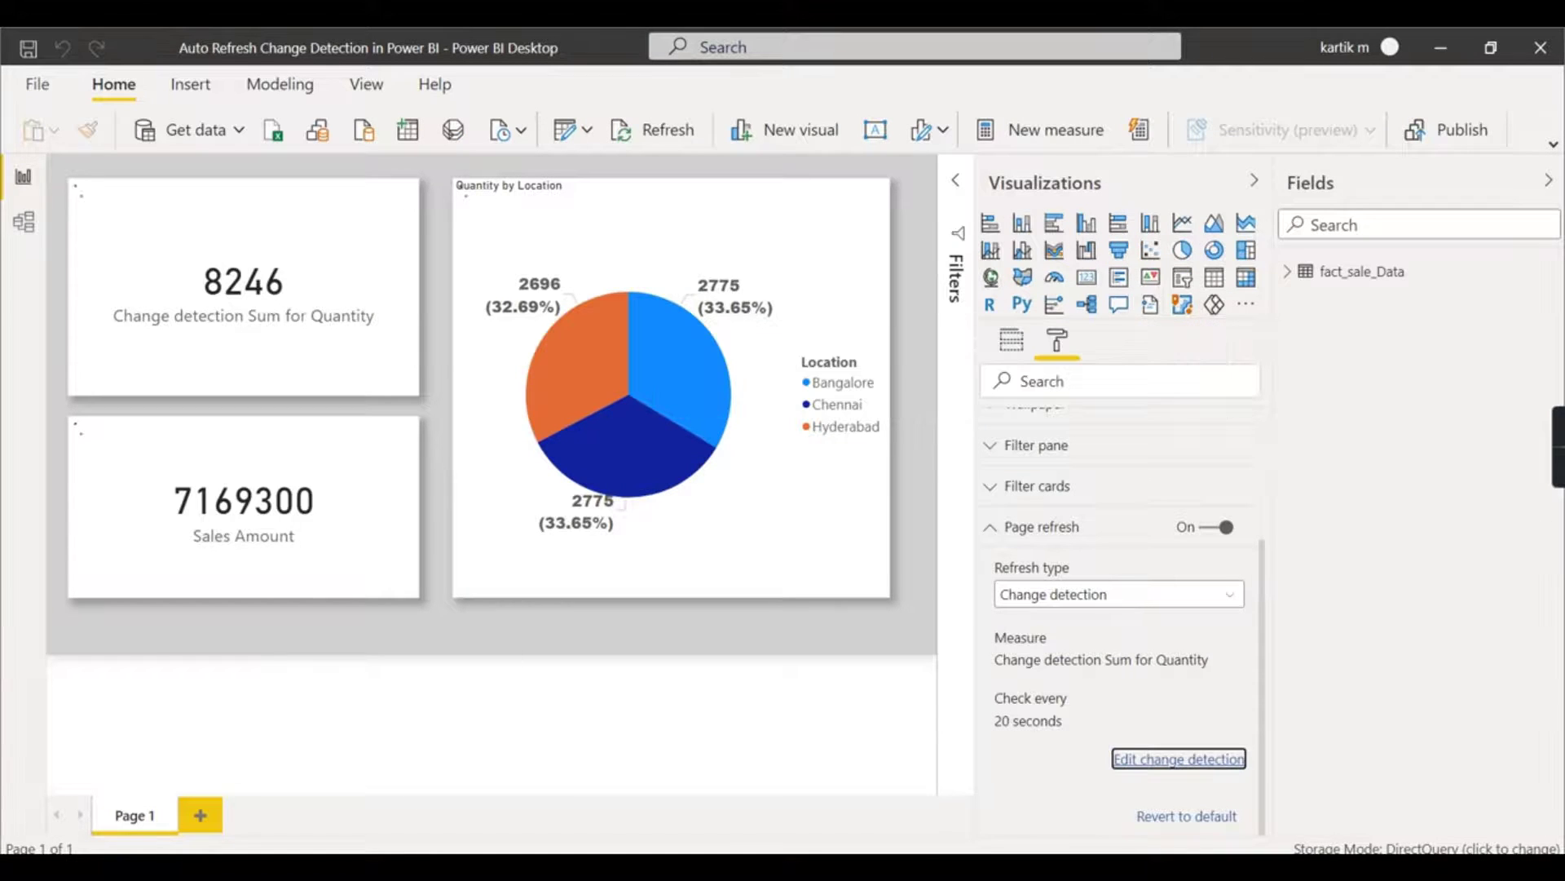
# In SSMS, set row LN41's Quantity to 13 and minimize the window
pyautogui.hotkey('alt', 'Tab')
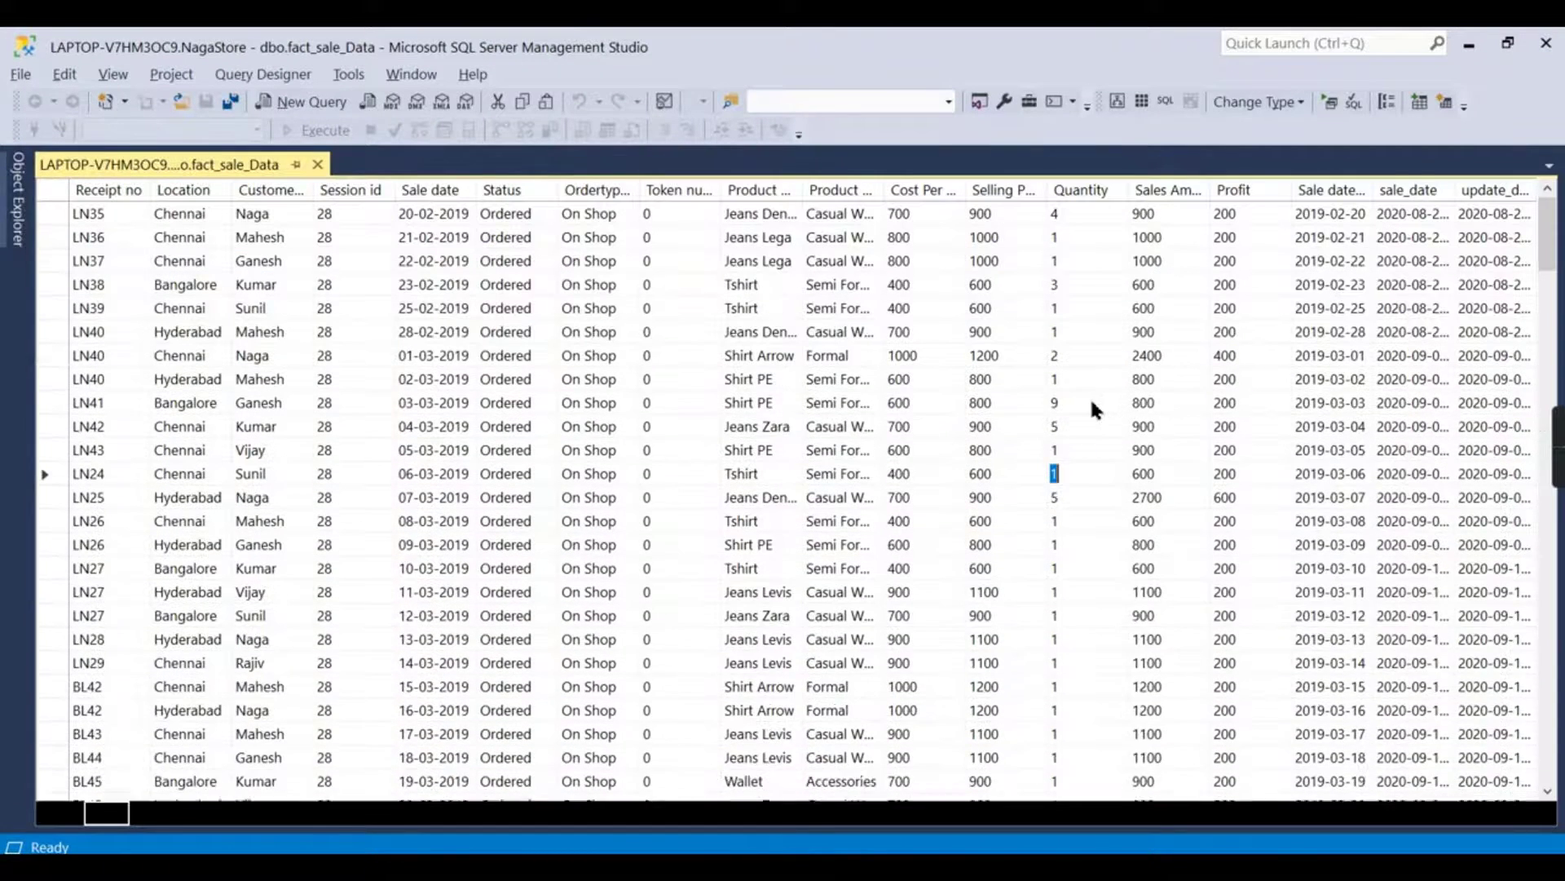
pyautogui.write('13')
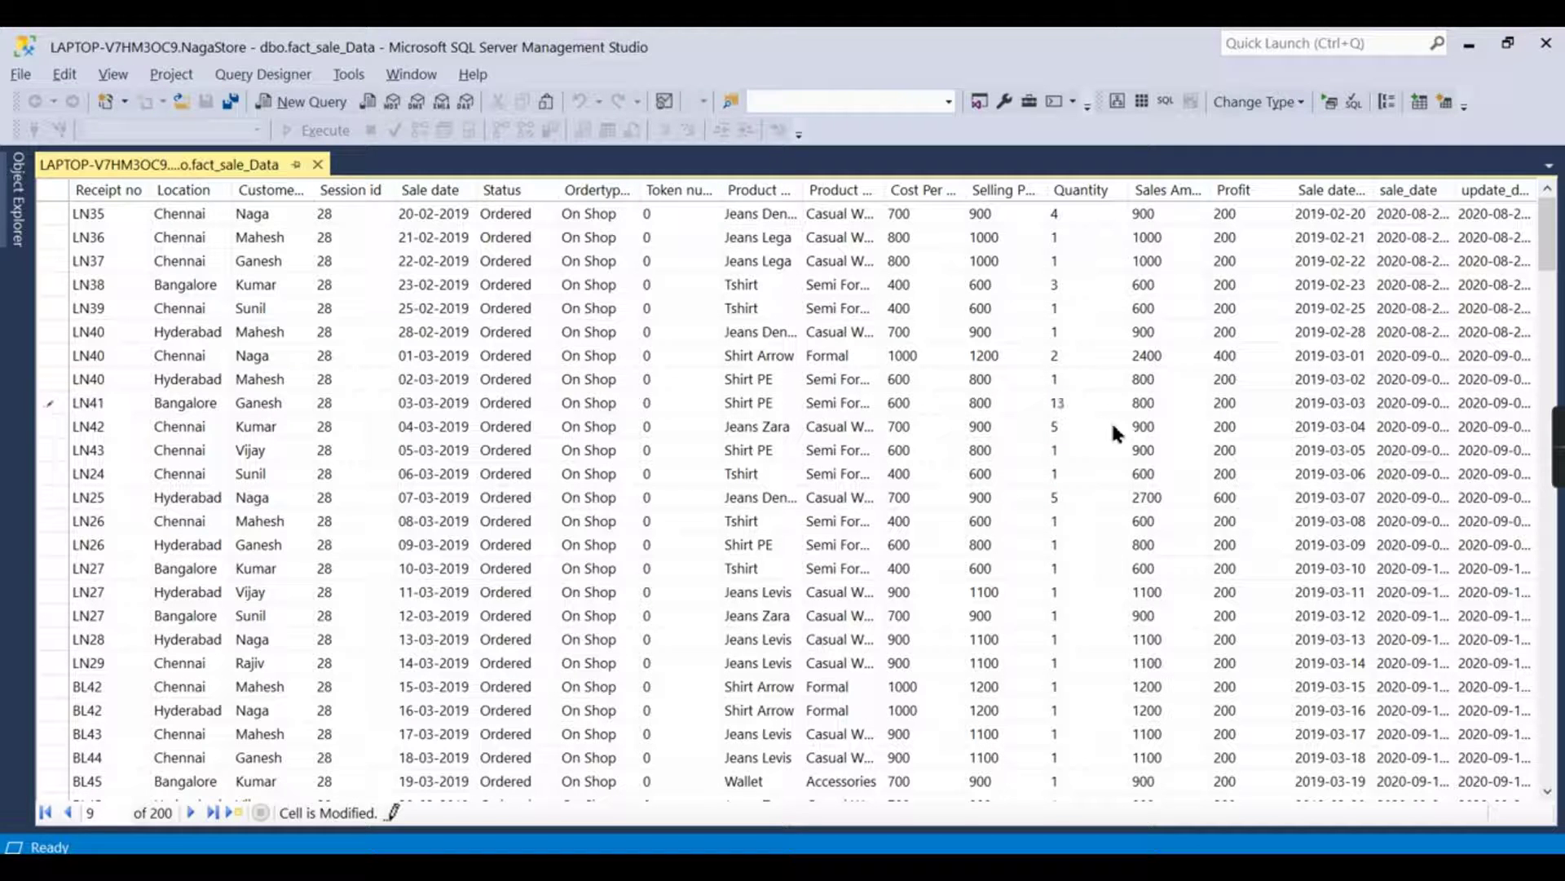
pyautogui.press('Down')
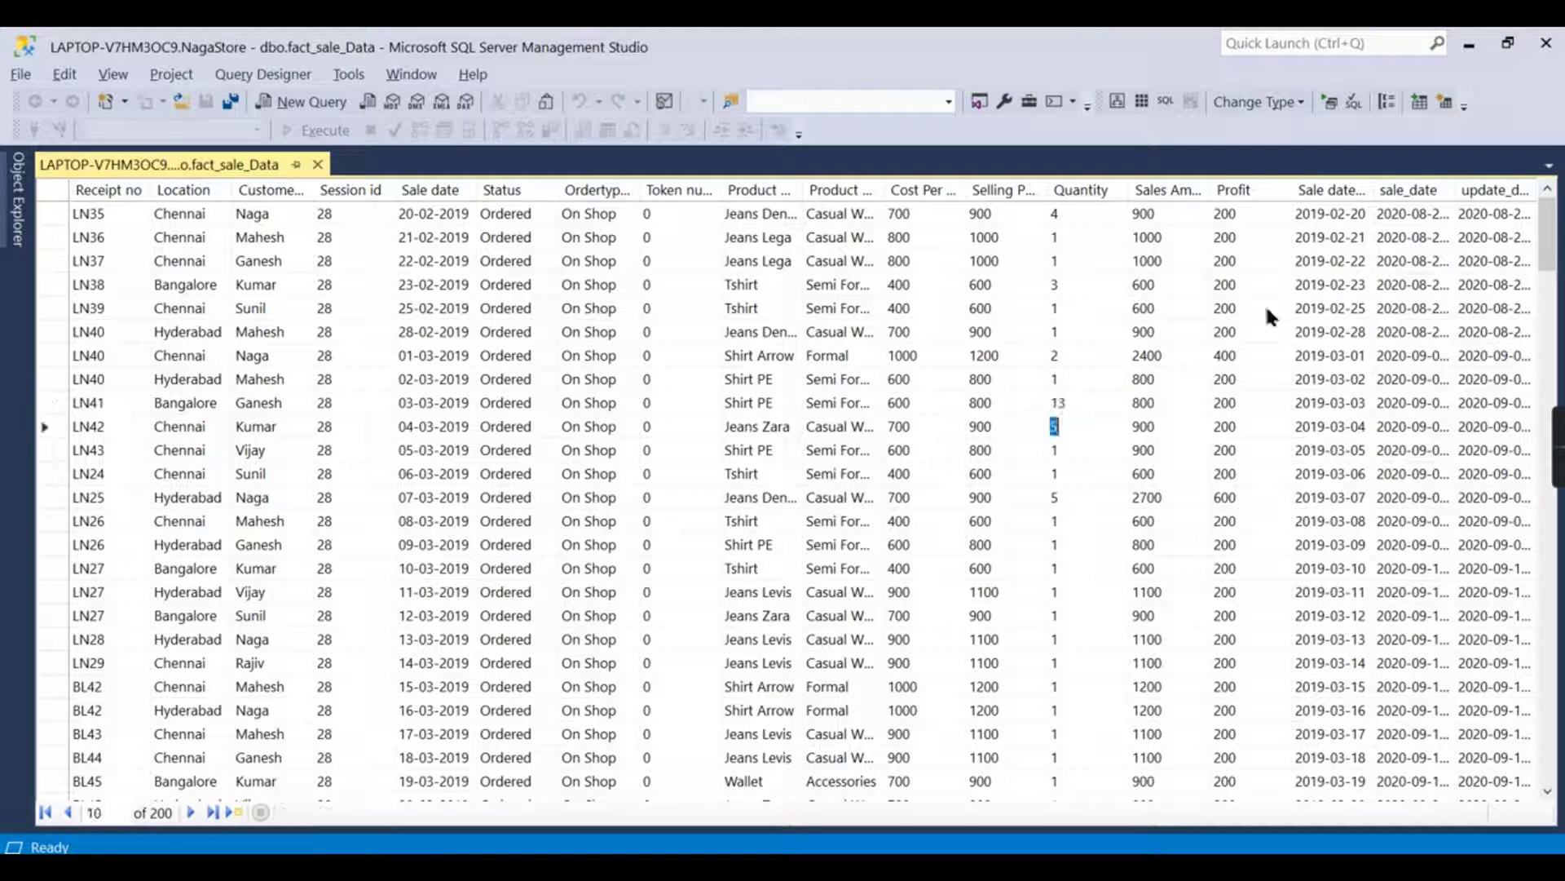
pyautogui.click(1469, 45)
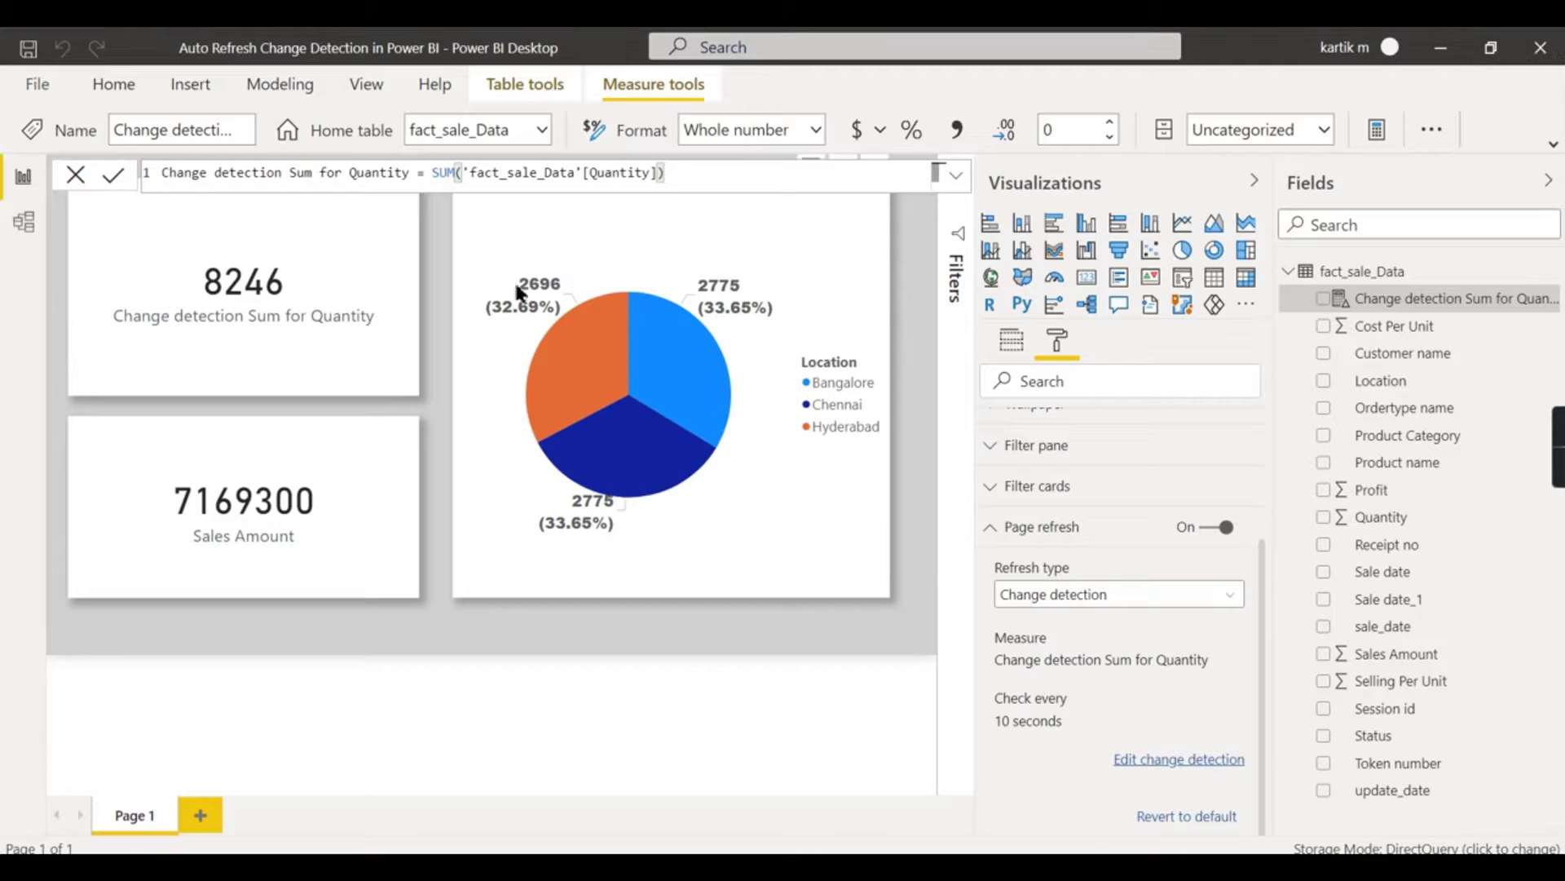
# Select the quantity card and watch it refresh to 8250, with Bangalore reaching 2779
pyautogui.click(227, 318)
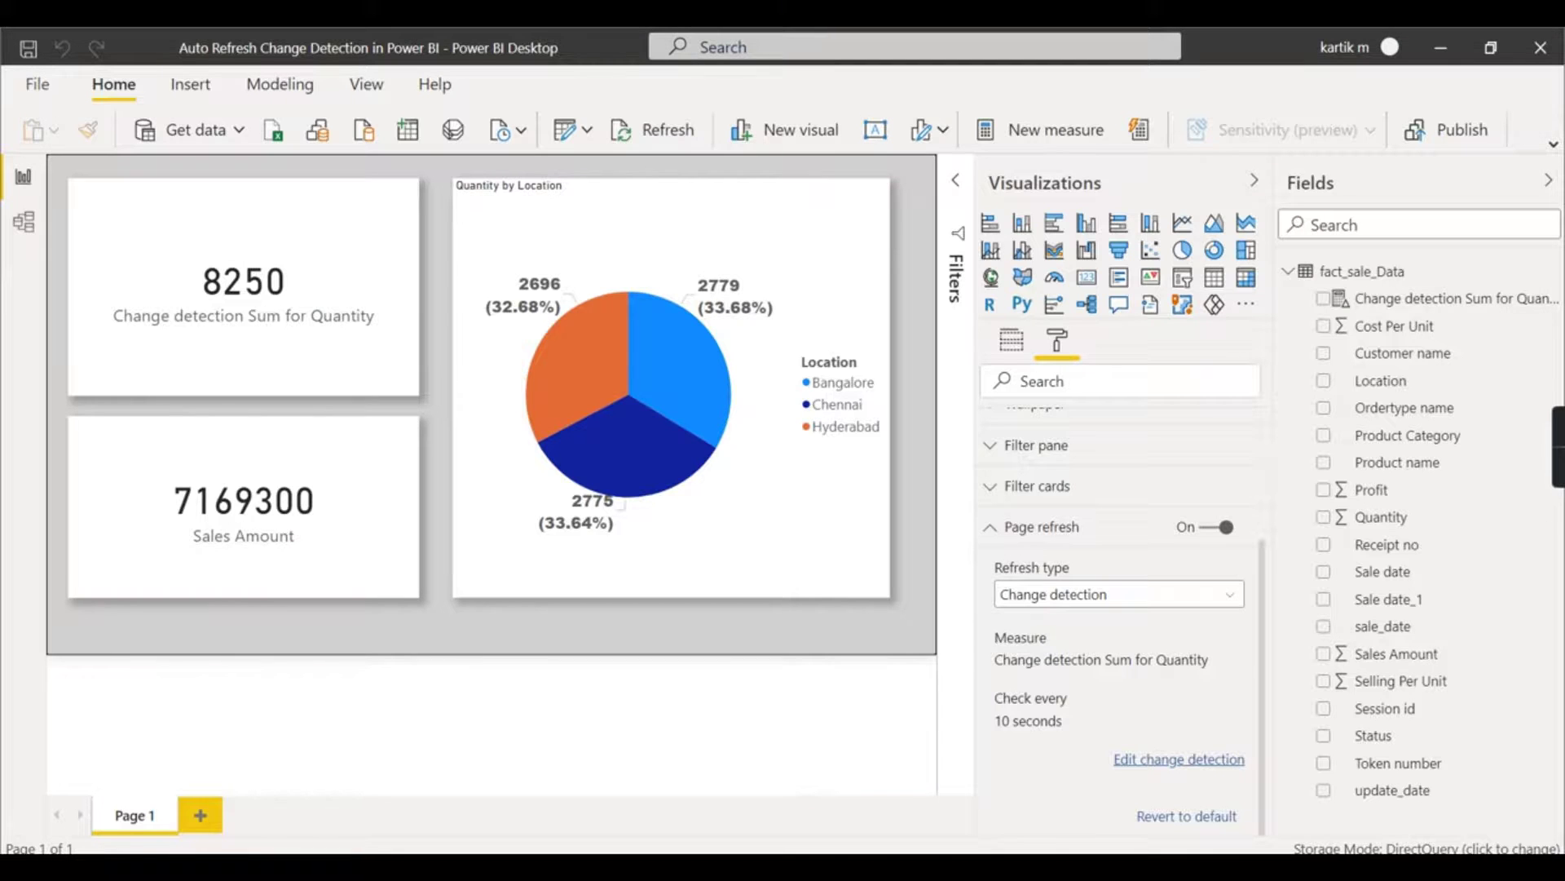
pyautogui.hotkey('alt', 'Tab')
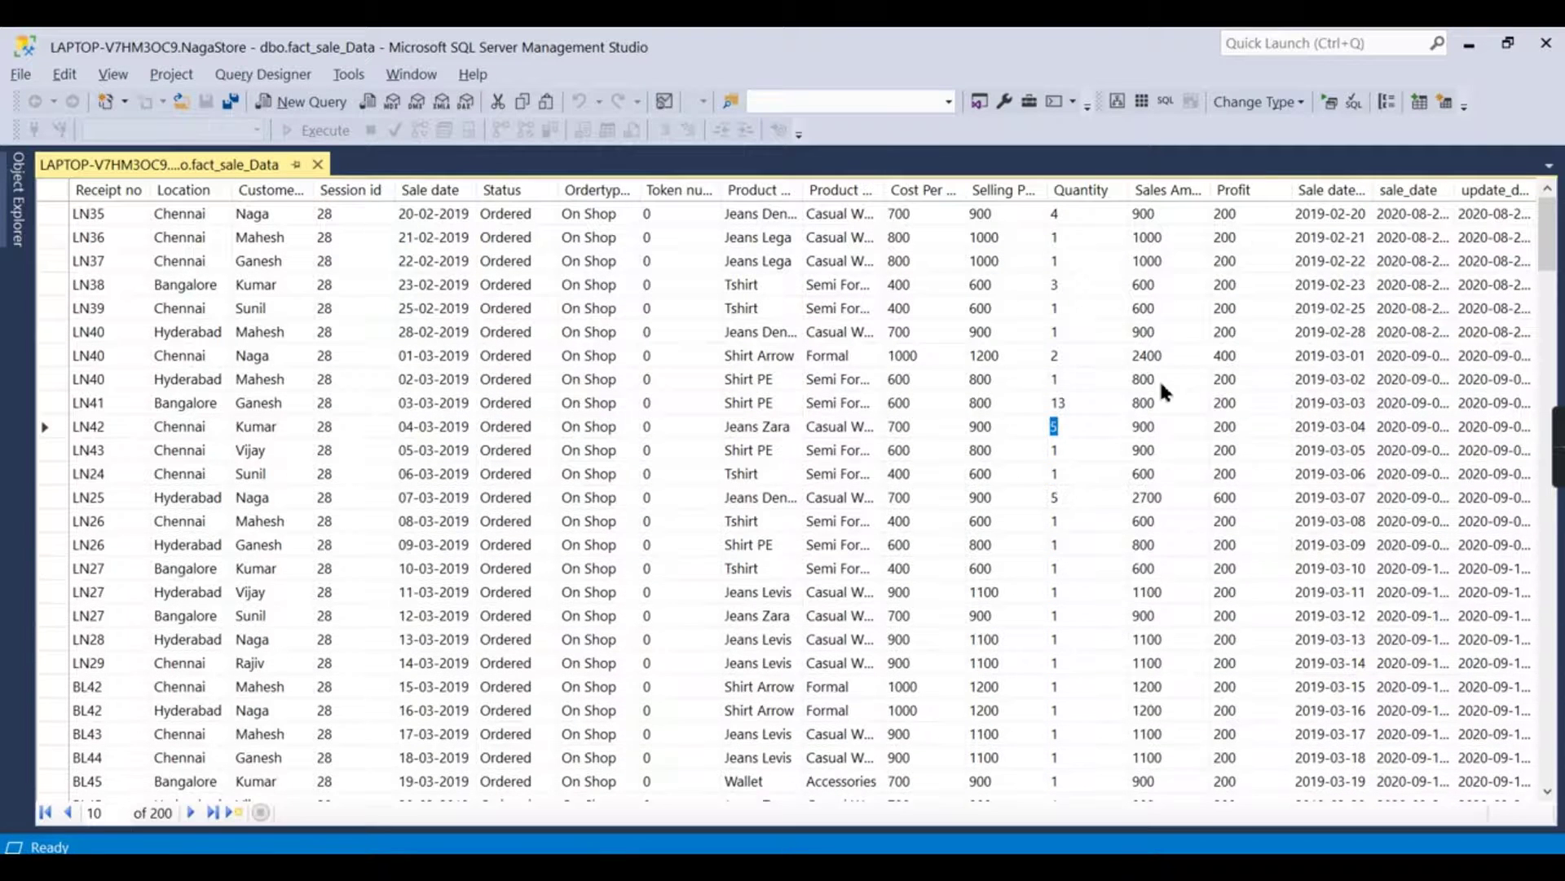
# Change row LN40's Sales Amount from 800 to 1000 and minimize SSMS
pyautogui.click(1162, 383)
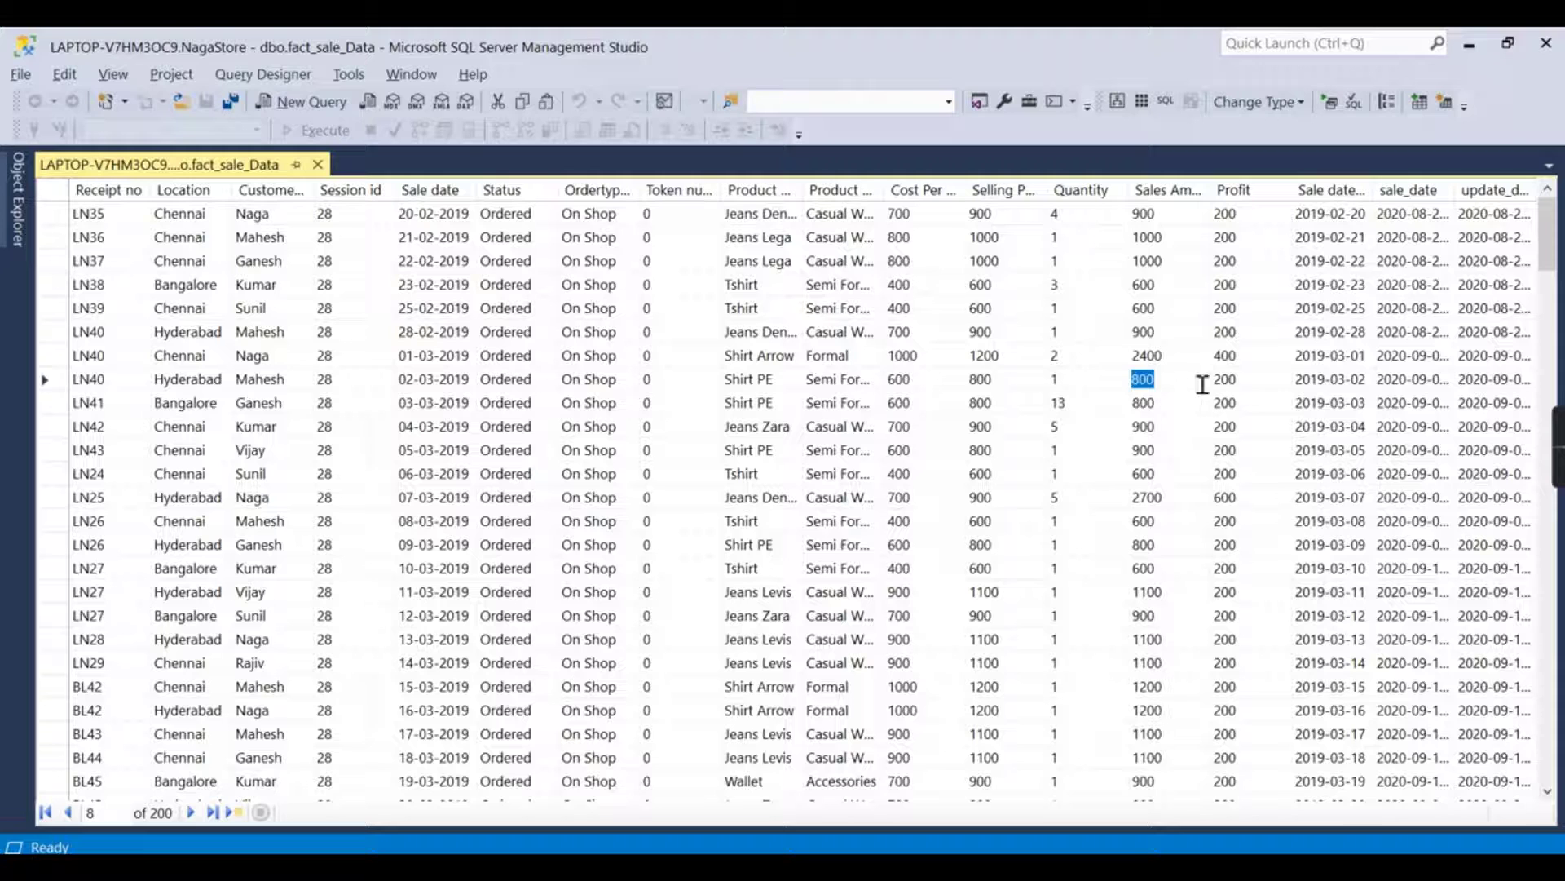
pyautogui.write('1000')
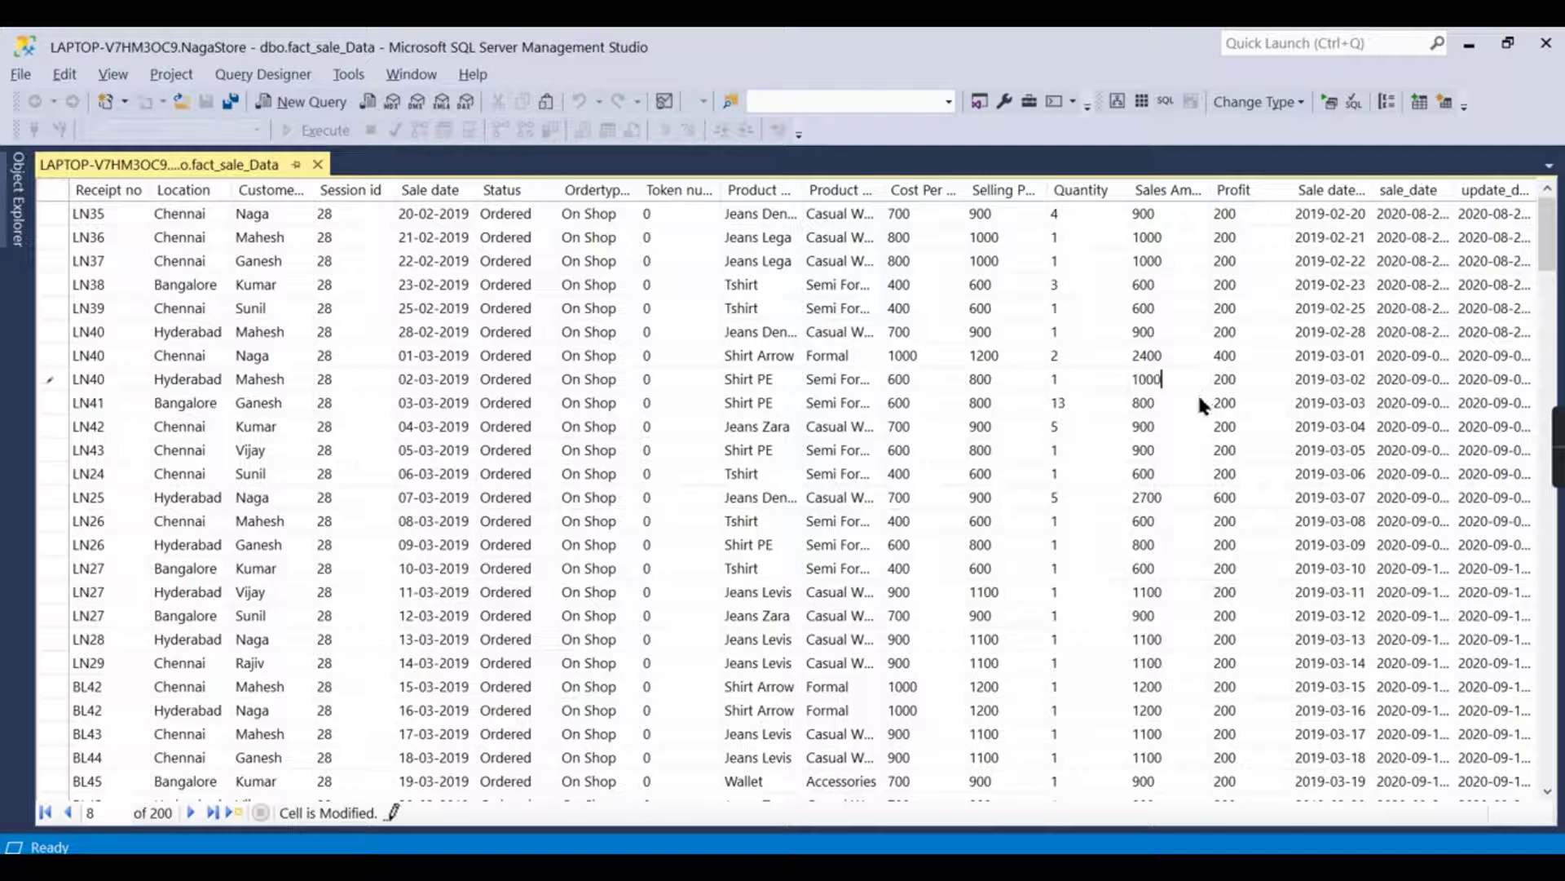
pyautogui.click(1186, 403)
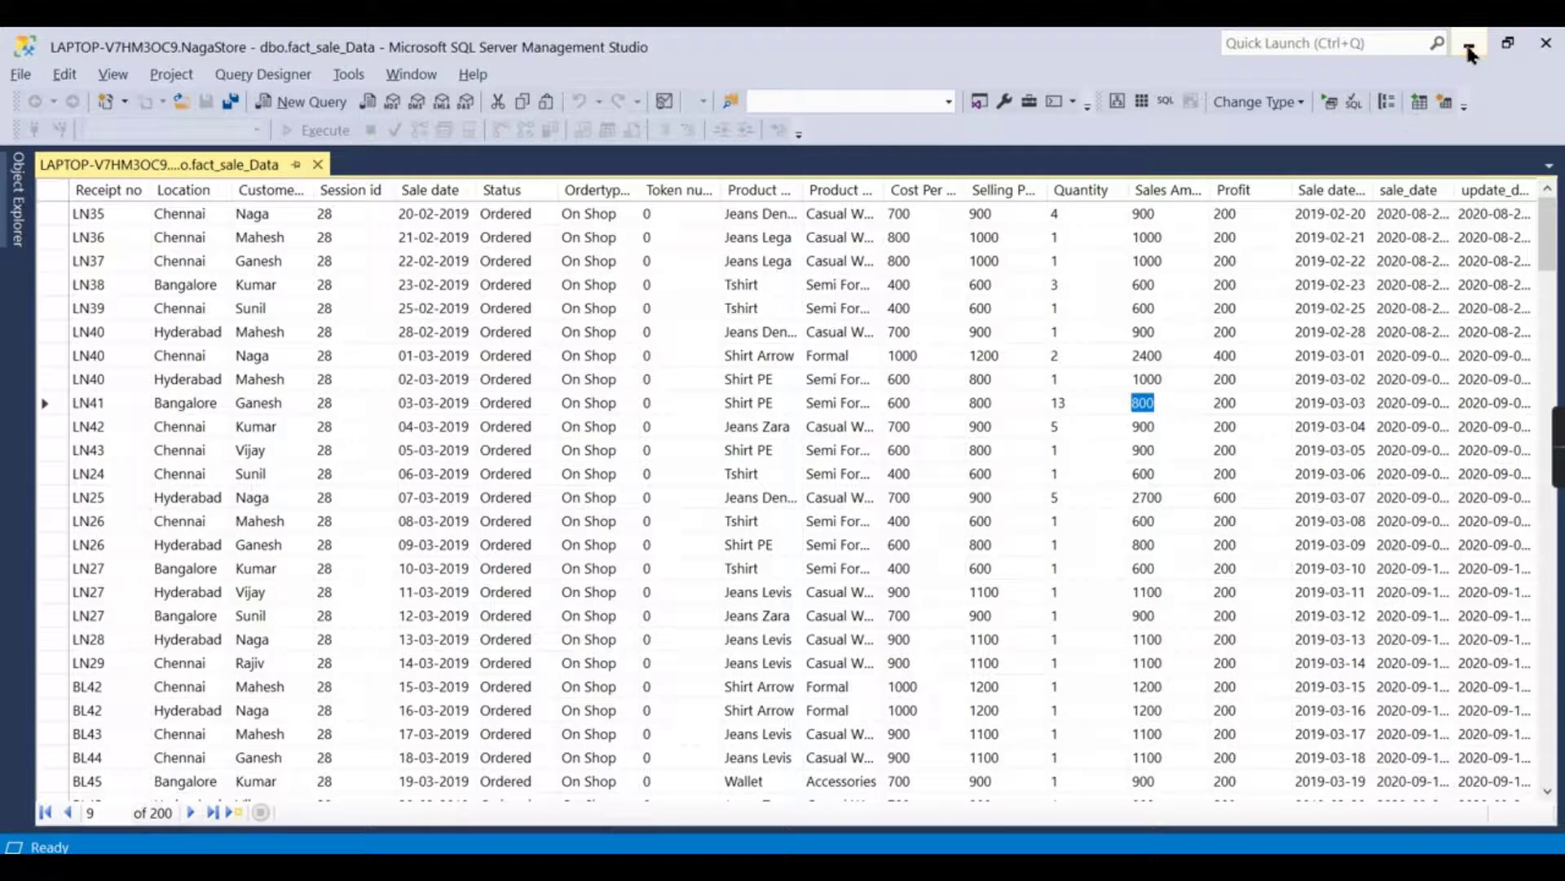
pyautogui.click(1469, 45)
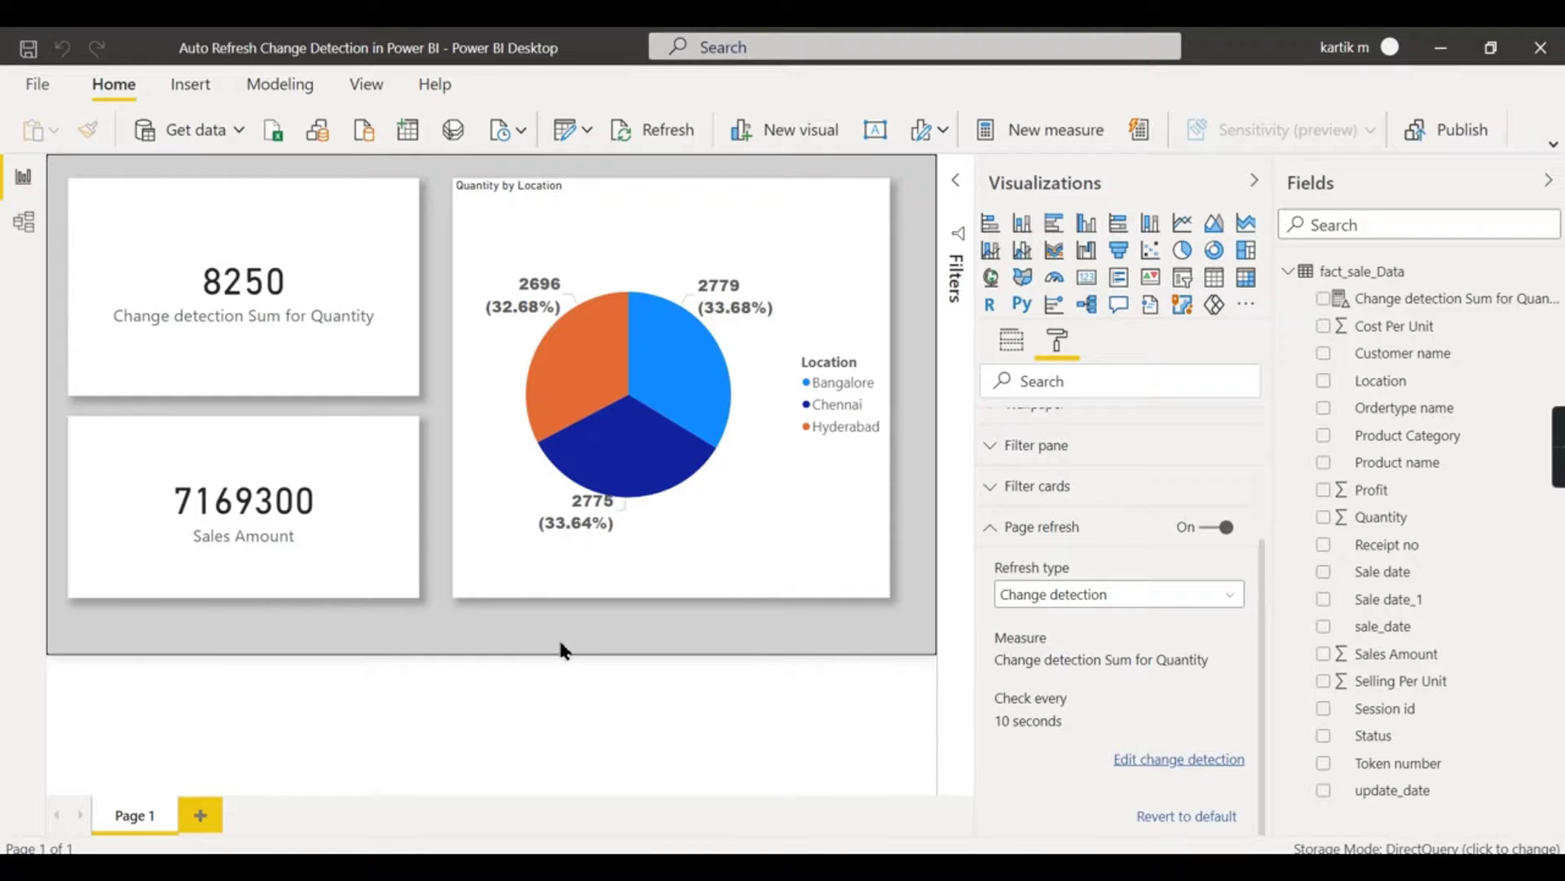
# Open the Refresh type dropdown in the Page refresh settings
pyautogui.click(1117, 597)
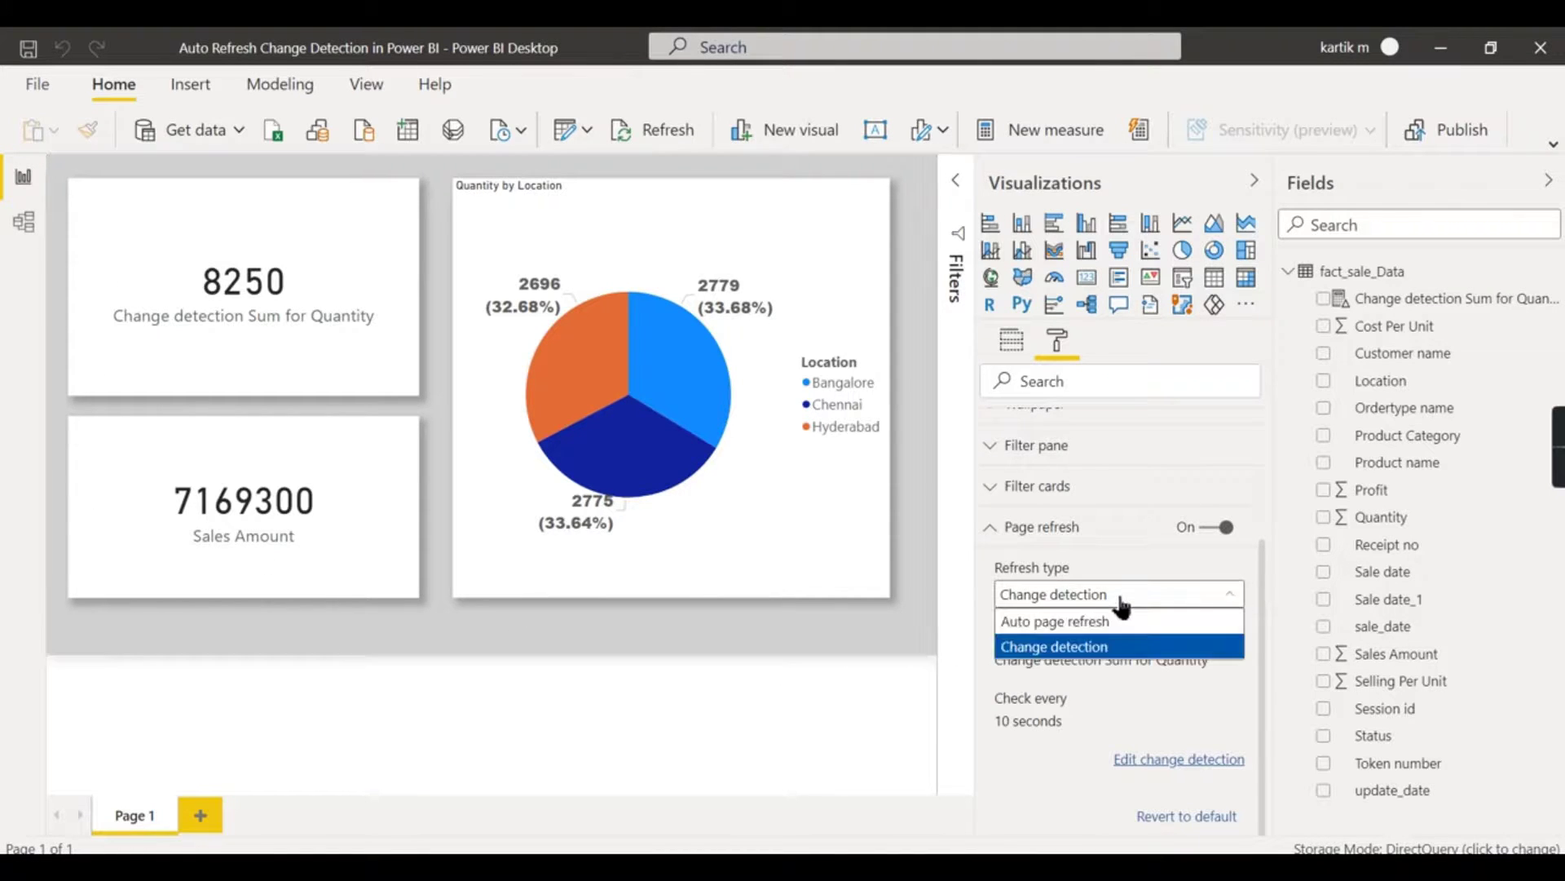
# Switch the page refresh type to Auto page refresh every 15 seconds
pyautogui.click(1054, 623)
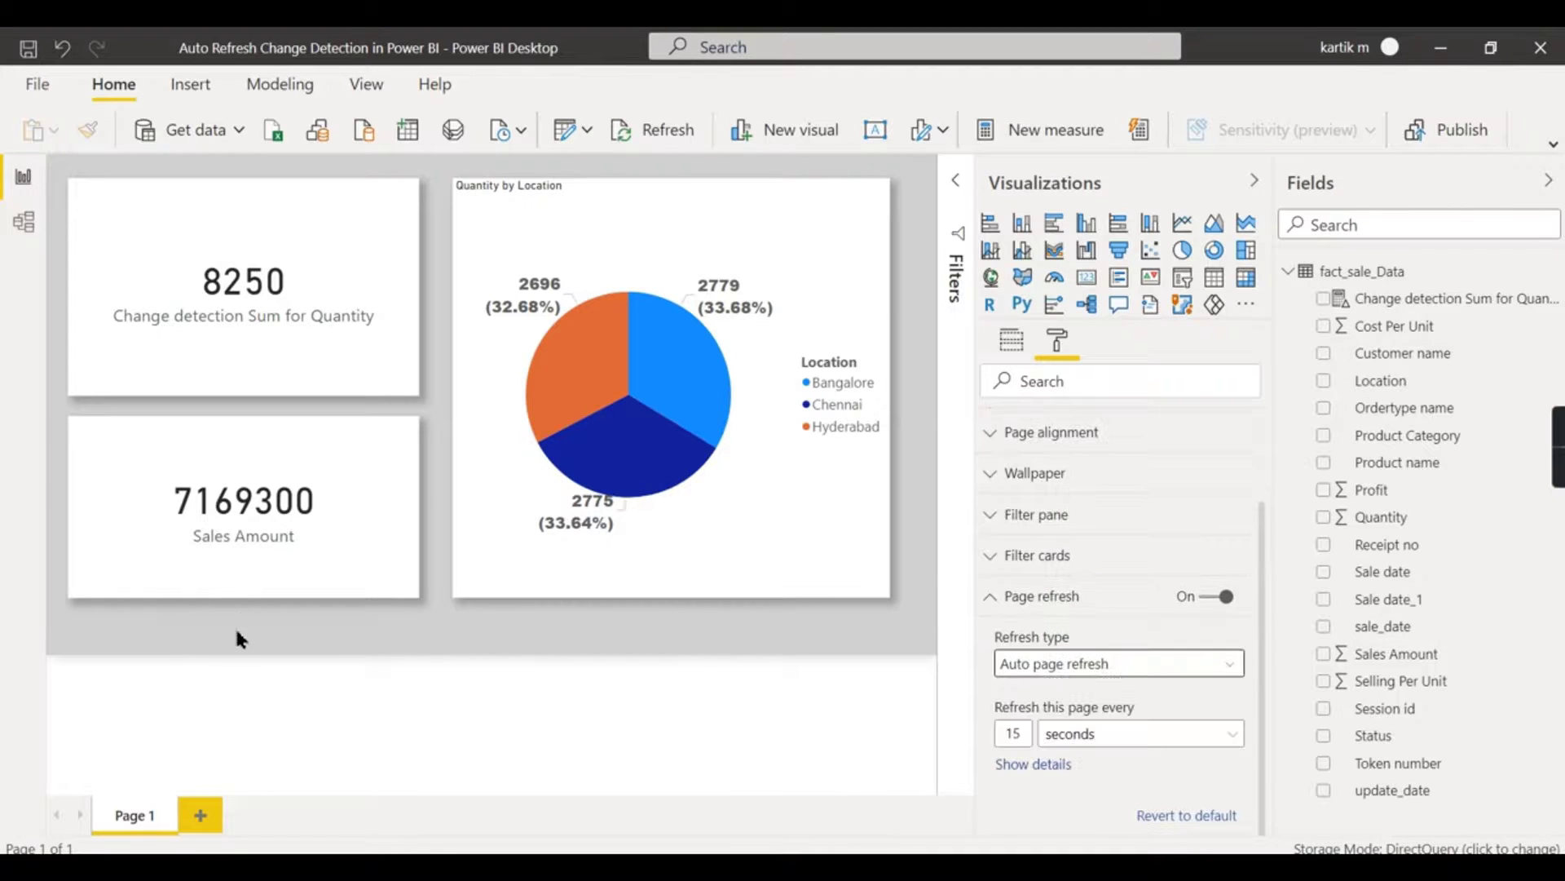
pyautogui.click(238, 639)
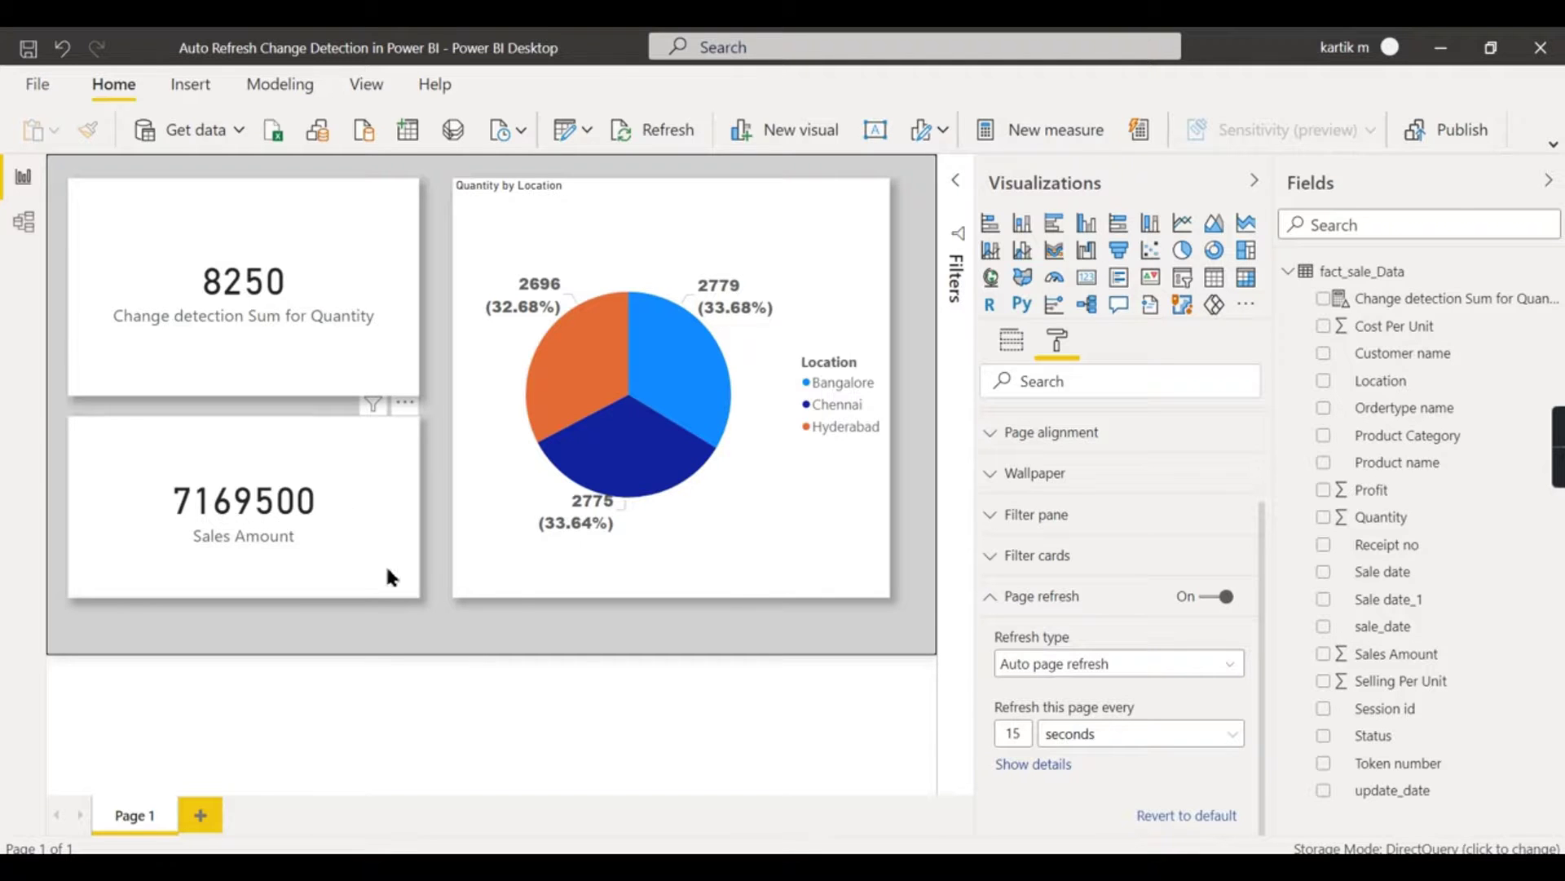
# Set row LN24's Sales Amount to 1100 in SSMS, then list the page refresh types
pyautogui.hotkey('alt', 'Tab')
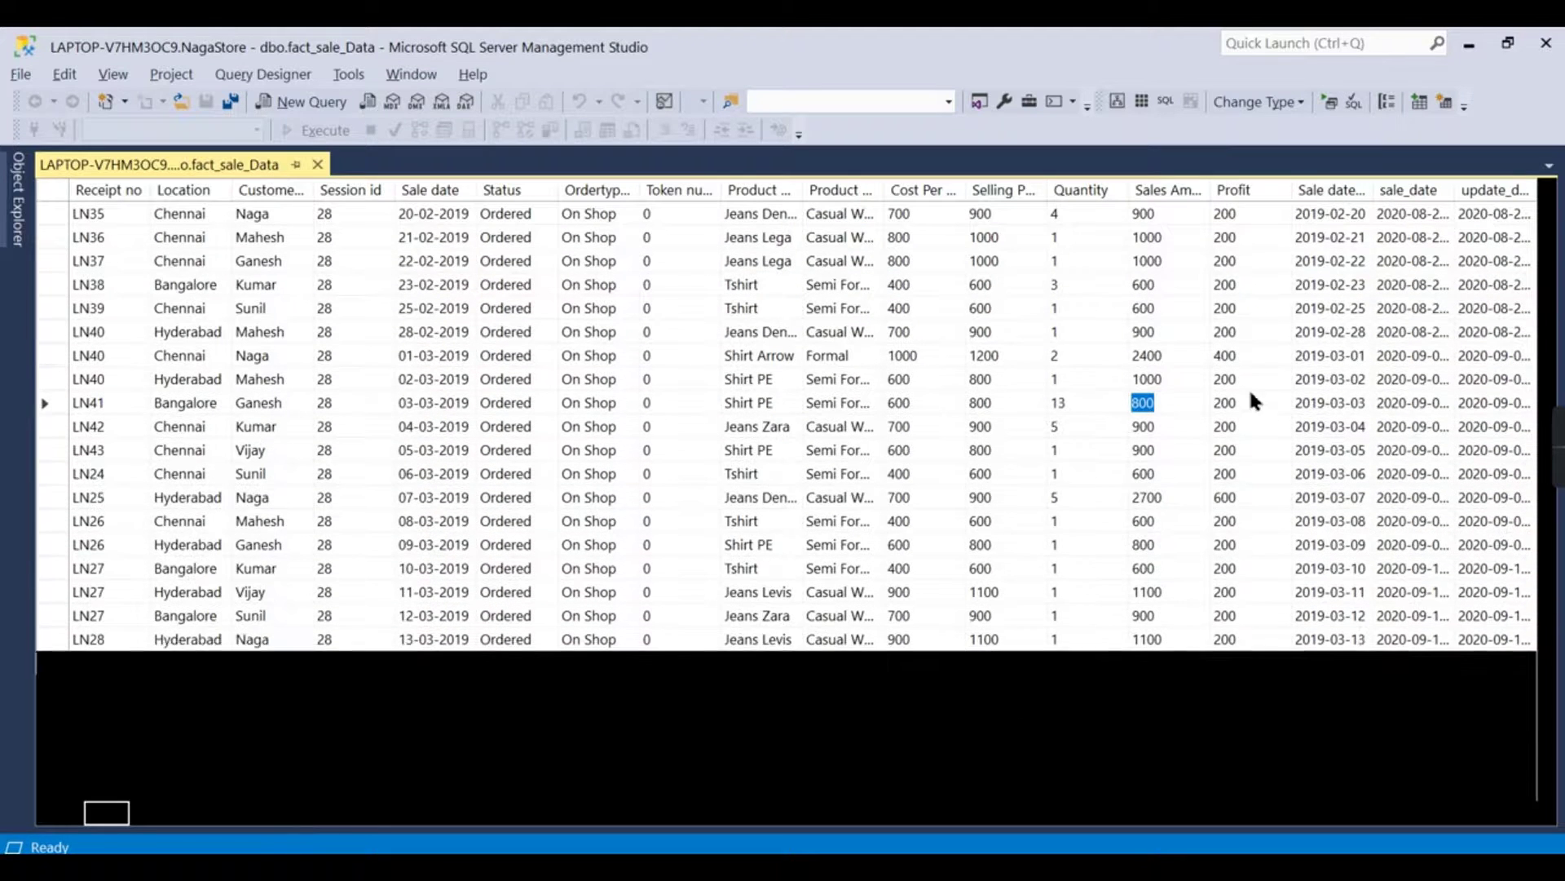
pyautogui.click(1176, 475)
pyautogui.write('1100')
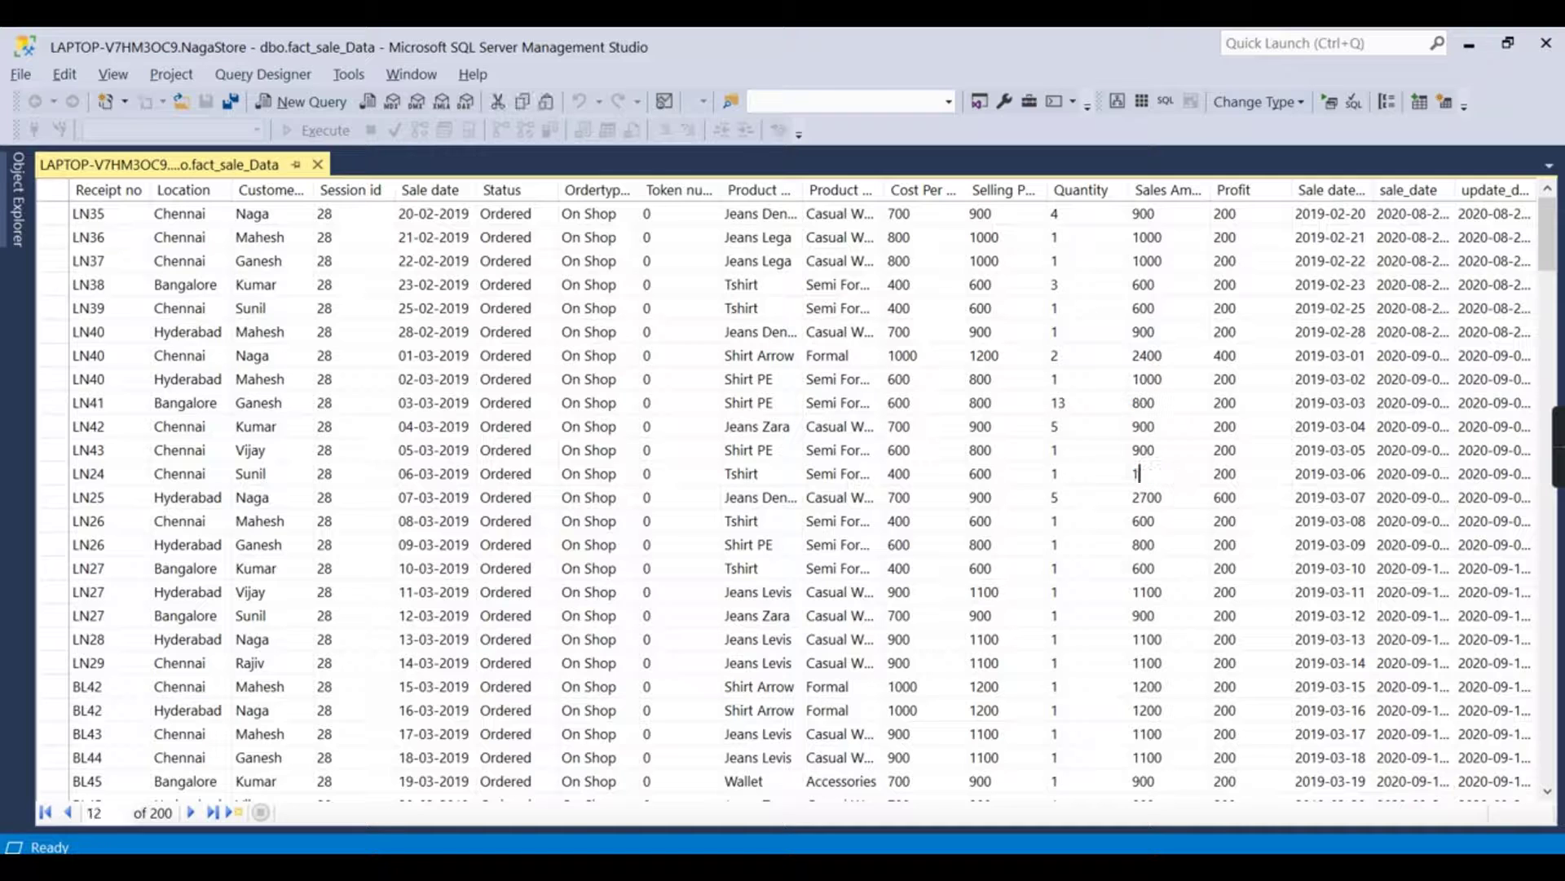
pyautogui.click(1189, 498)
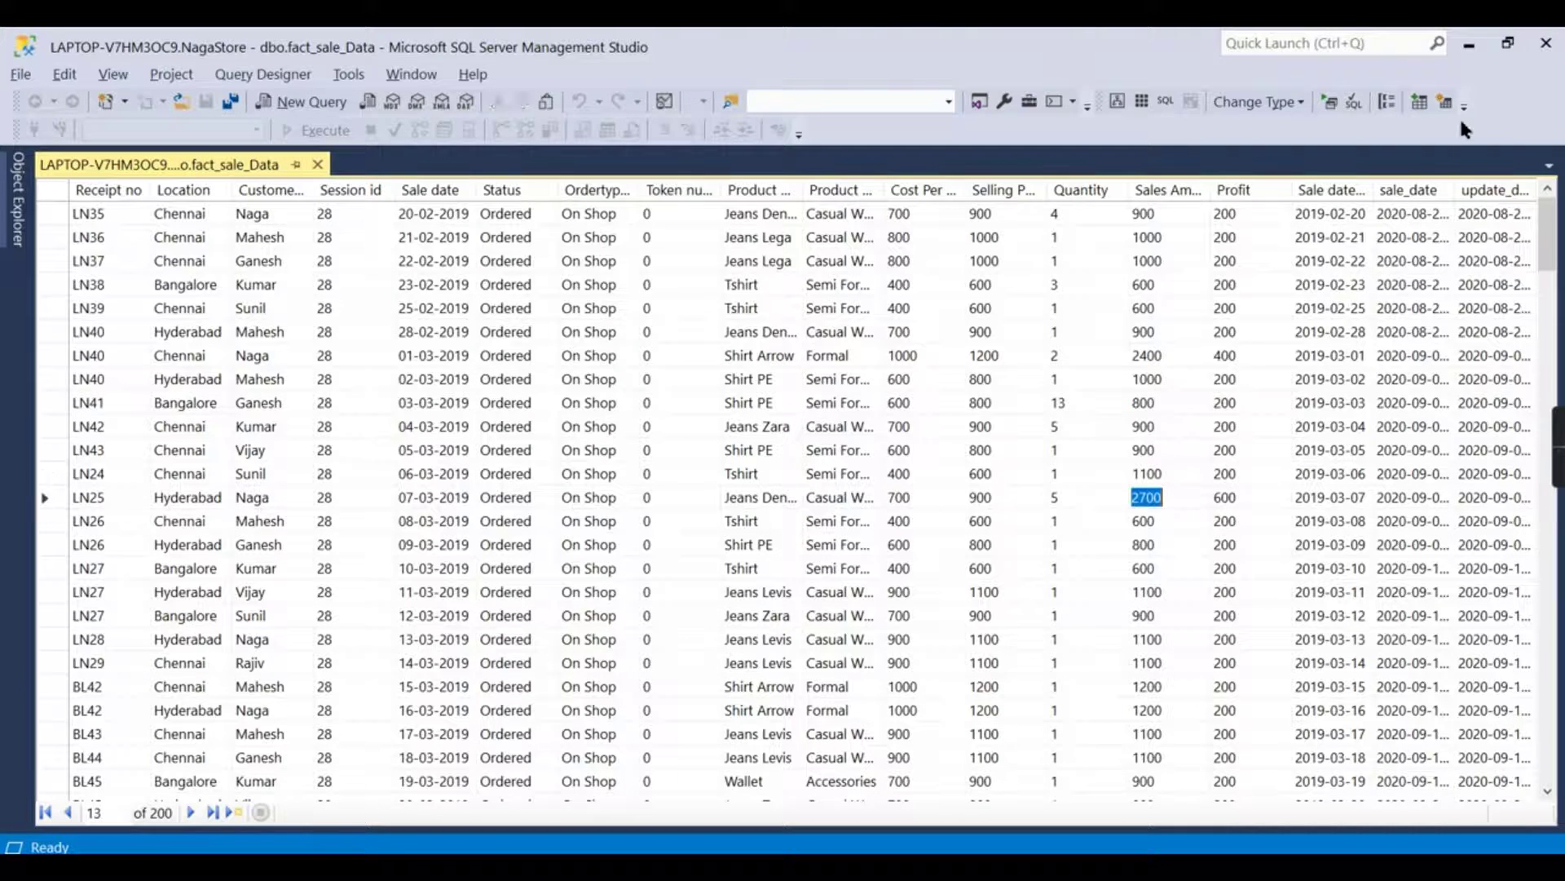
pyautogui.click(1478, 49)
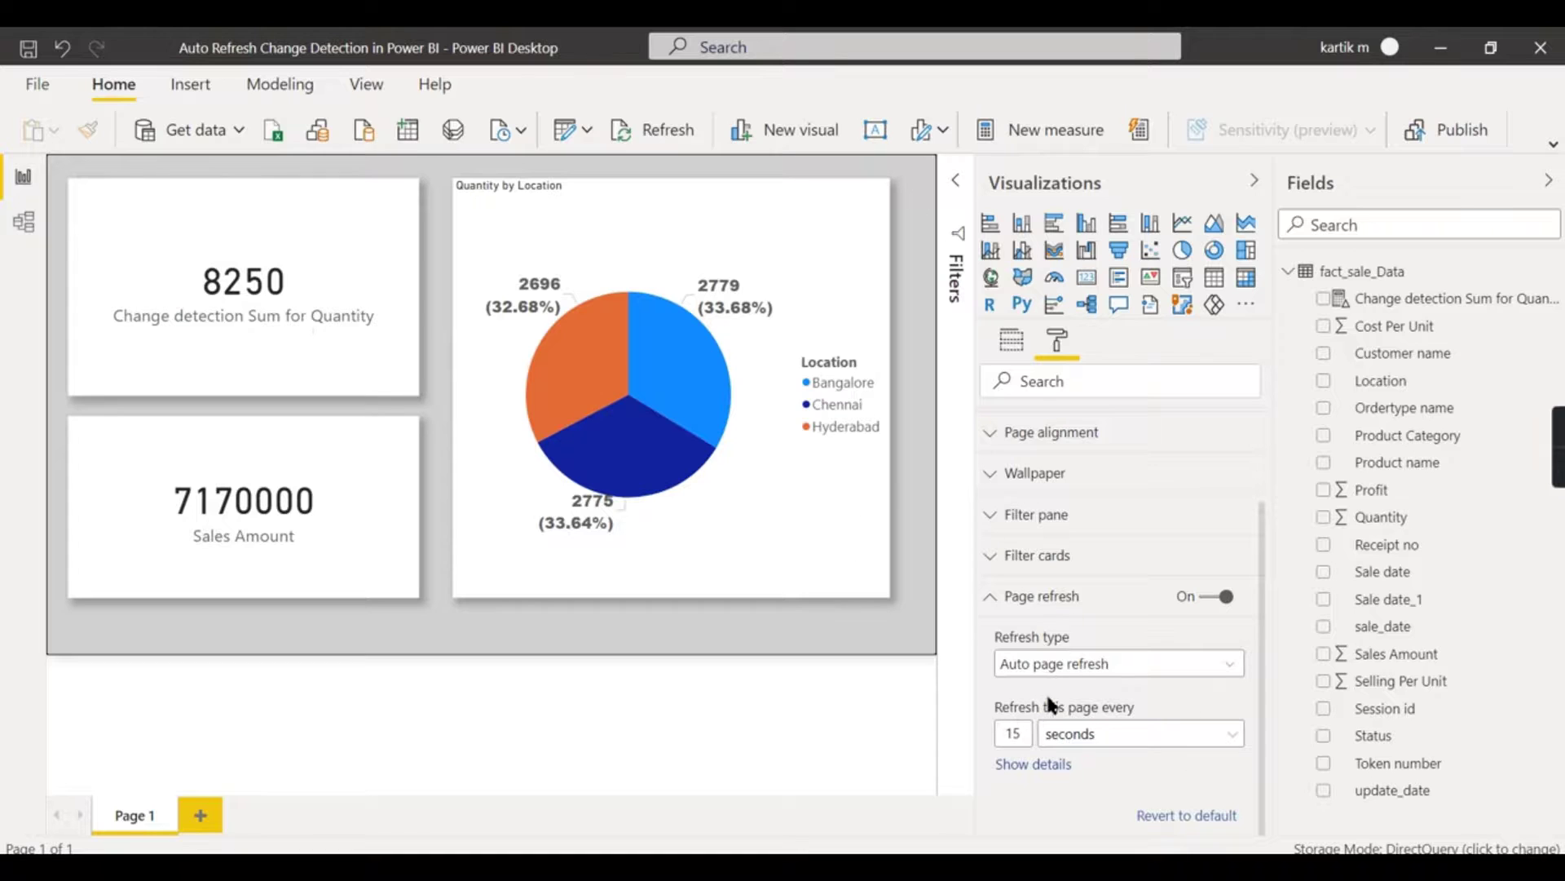
pyautogui.click(1161, 667)
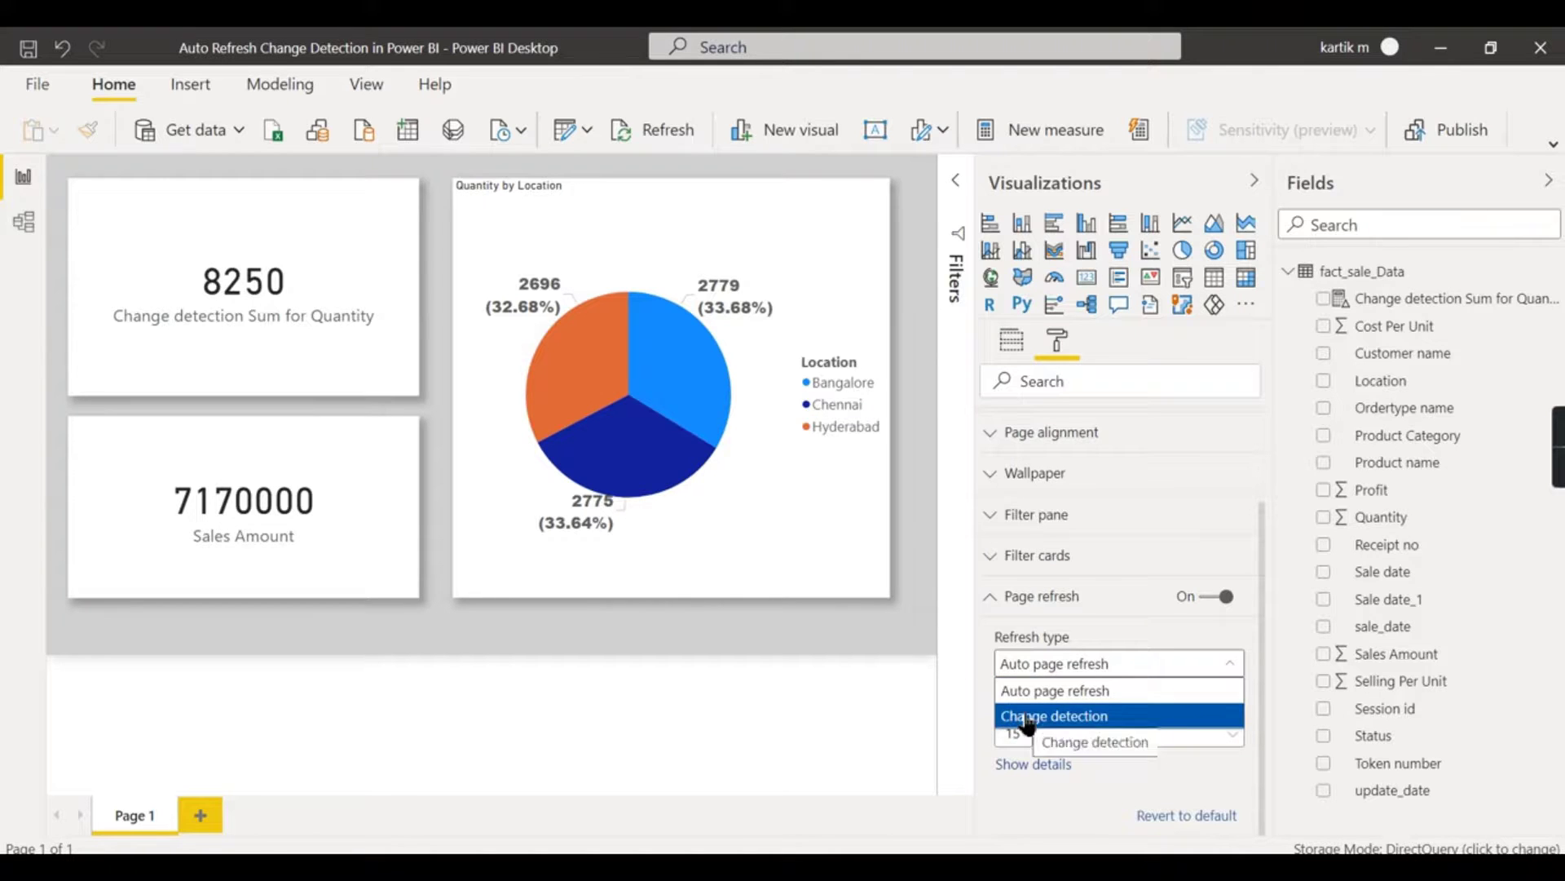
# Set page refresh back to Change detection and open Edit change detection to review the measure settings
pyautogui.click(1019, 717)
pyautogui.click(910, 641)
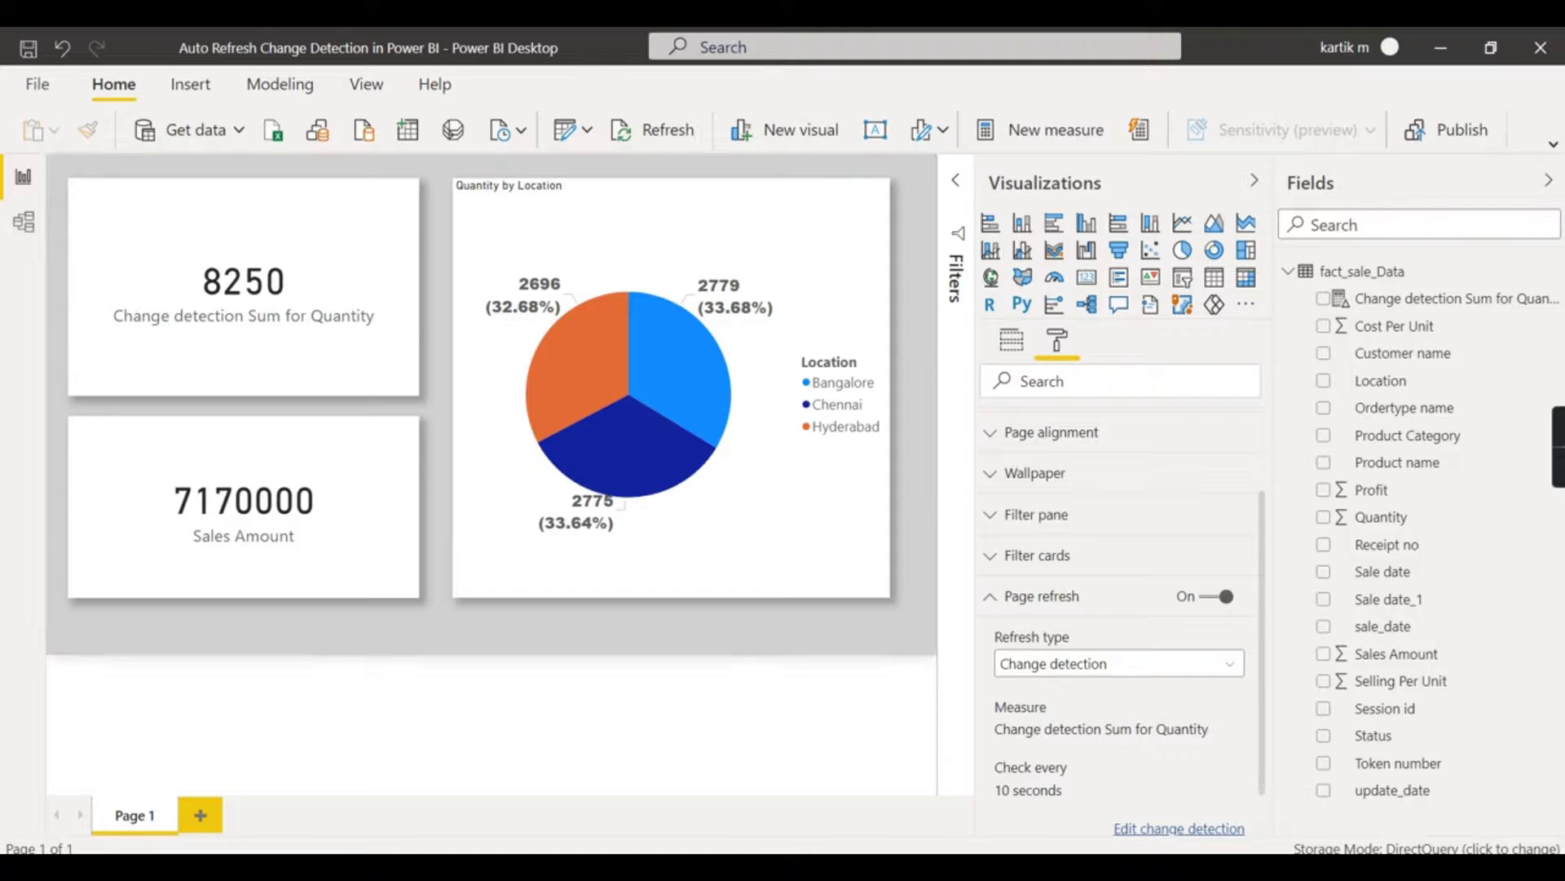
pyautogui.click(1202, 826)
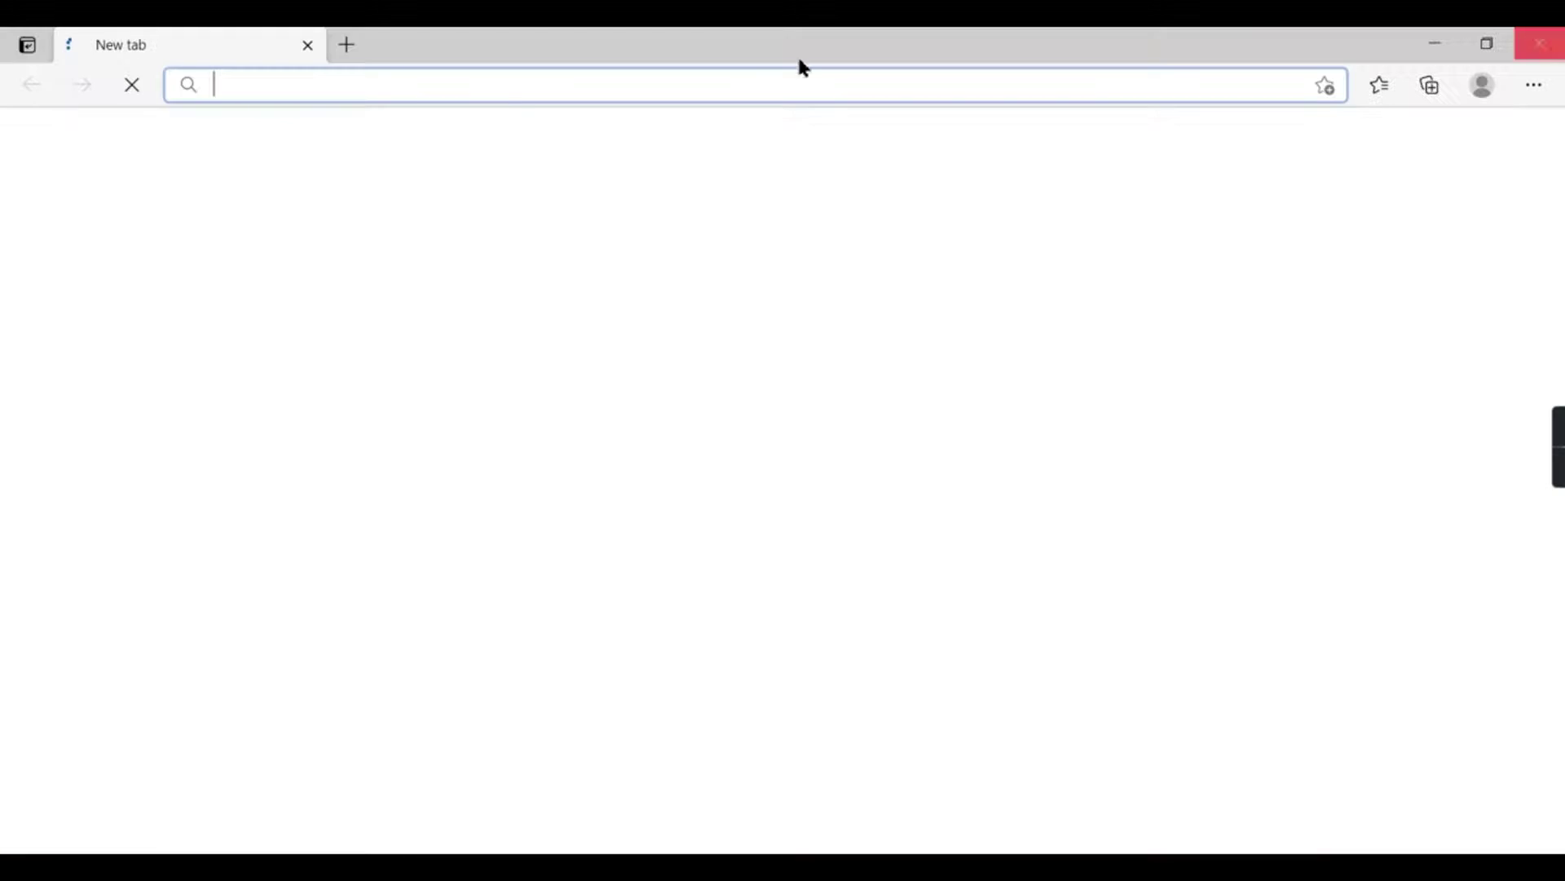
# Load the Power BI web service at app.powerbi.com in the browser
pyautogui.write('app')
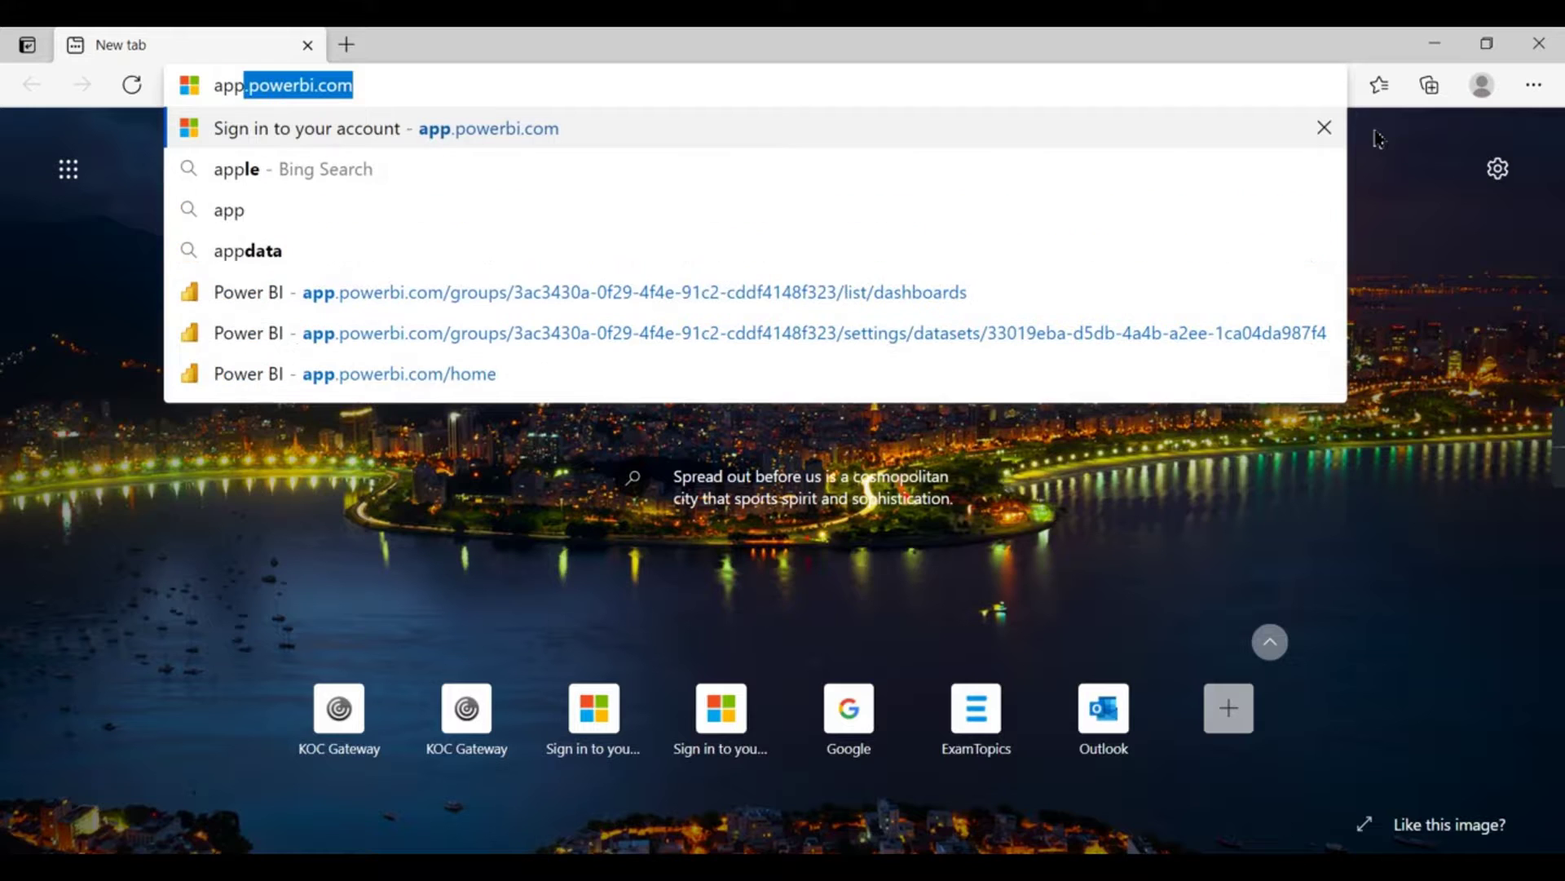
pyautogui.press('End')
pyautogui.press('Return')
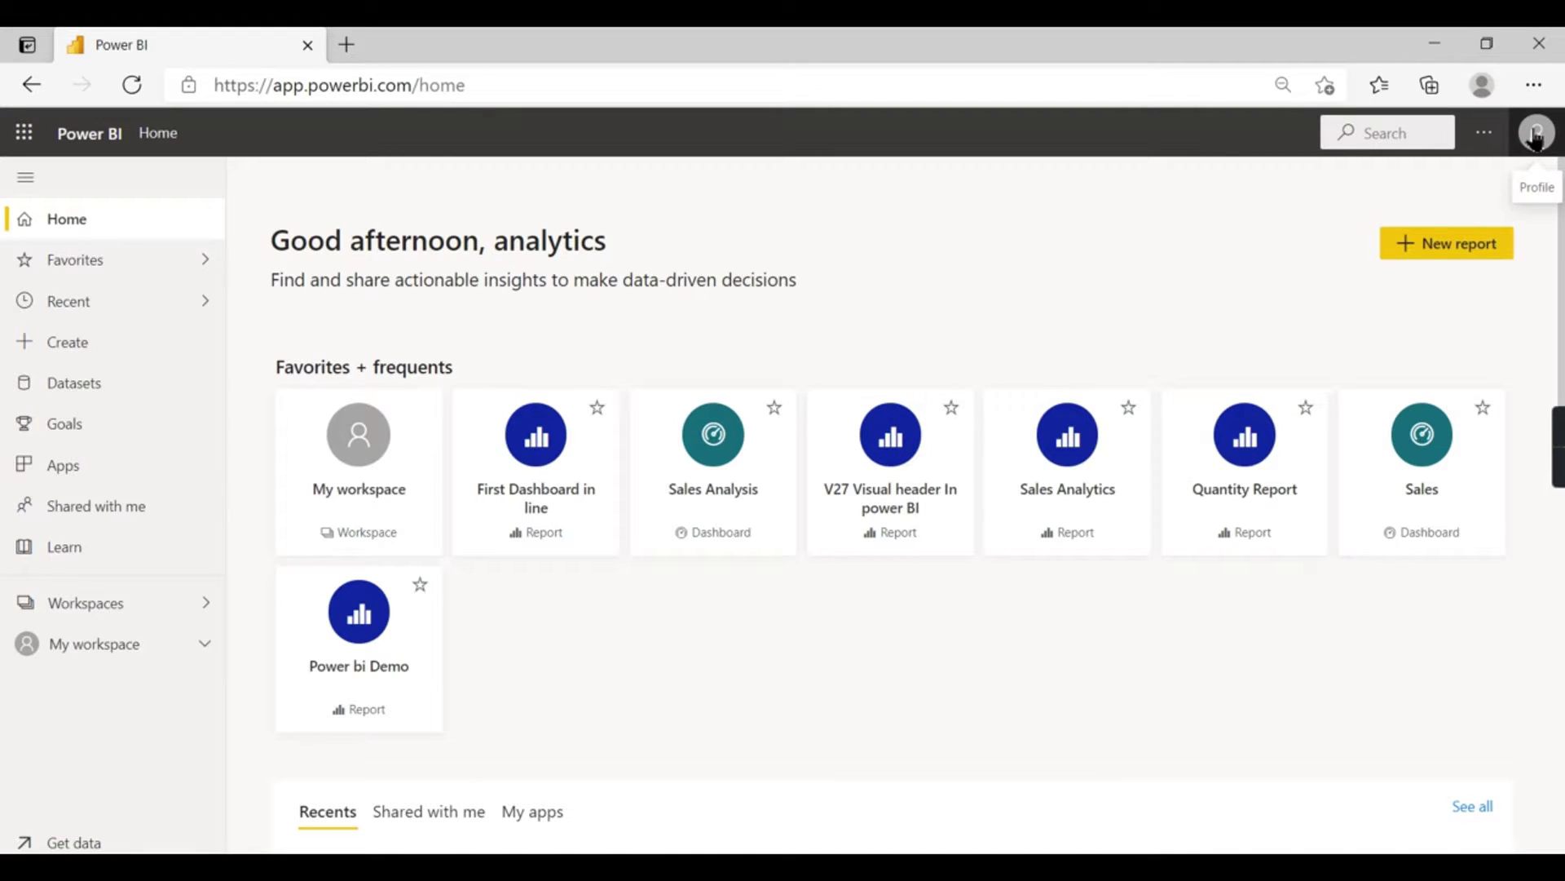
# Go to Settings > Admin portal > Premium Per User to see the 5-minute and 30-second minimums
pyautogui.click(1536, 139)
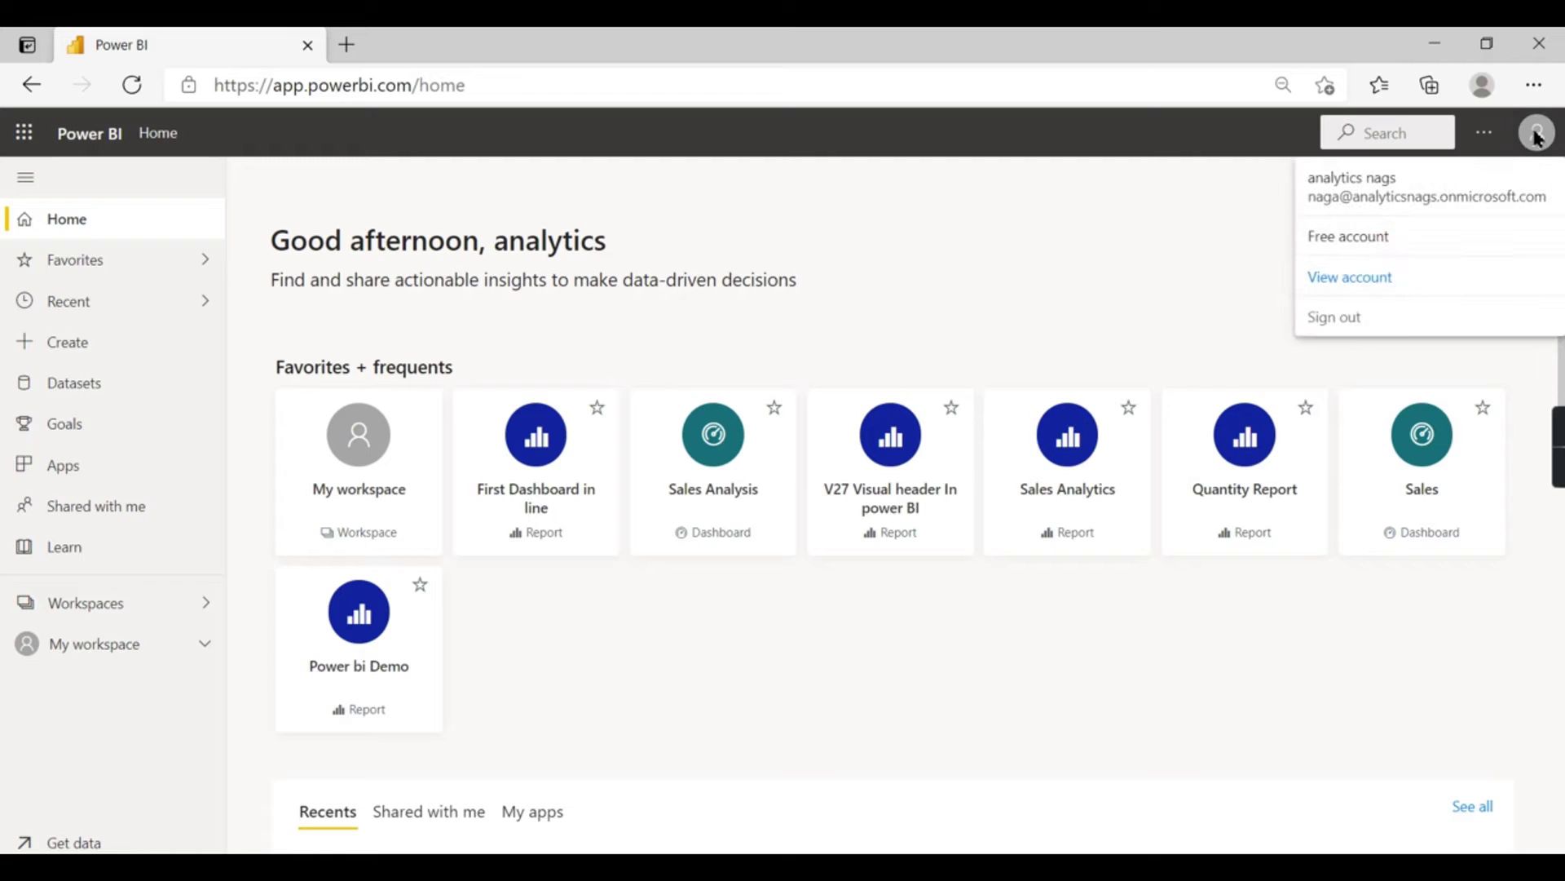
pyautogui.click(1495, 144)
pyautogui.click(1495, 145)
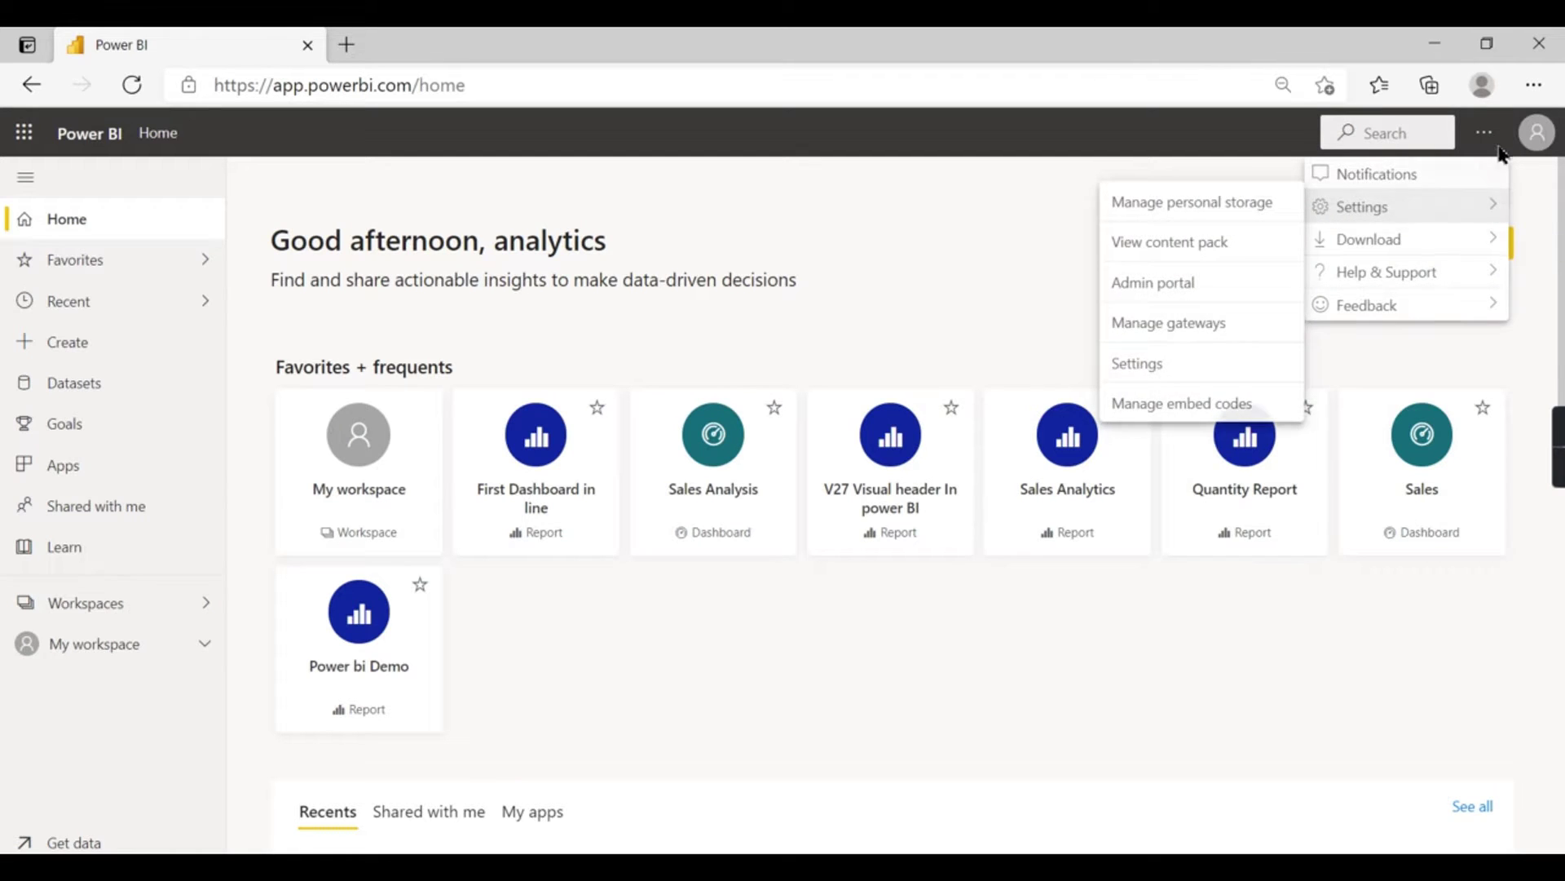
pyautogui.moveTo(1390, 210)
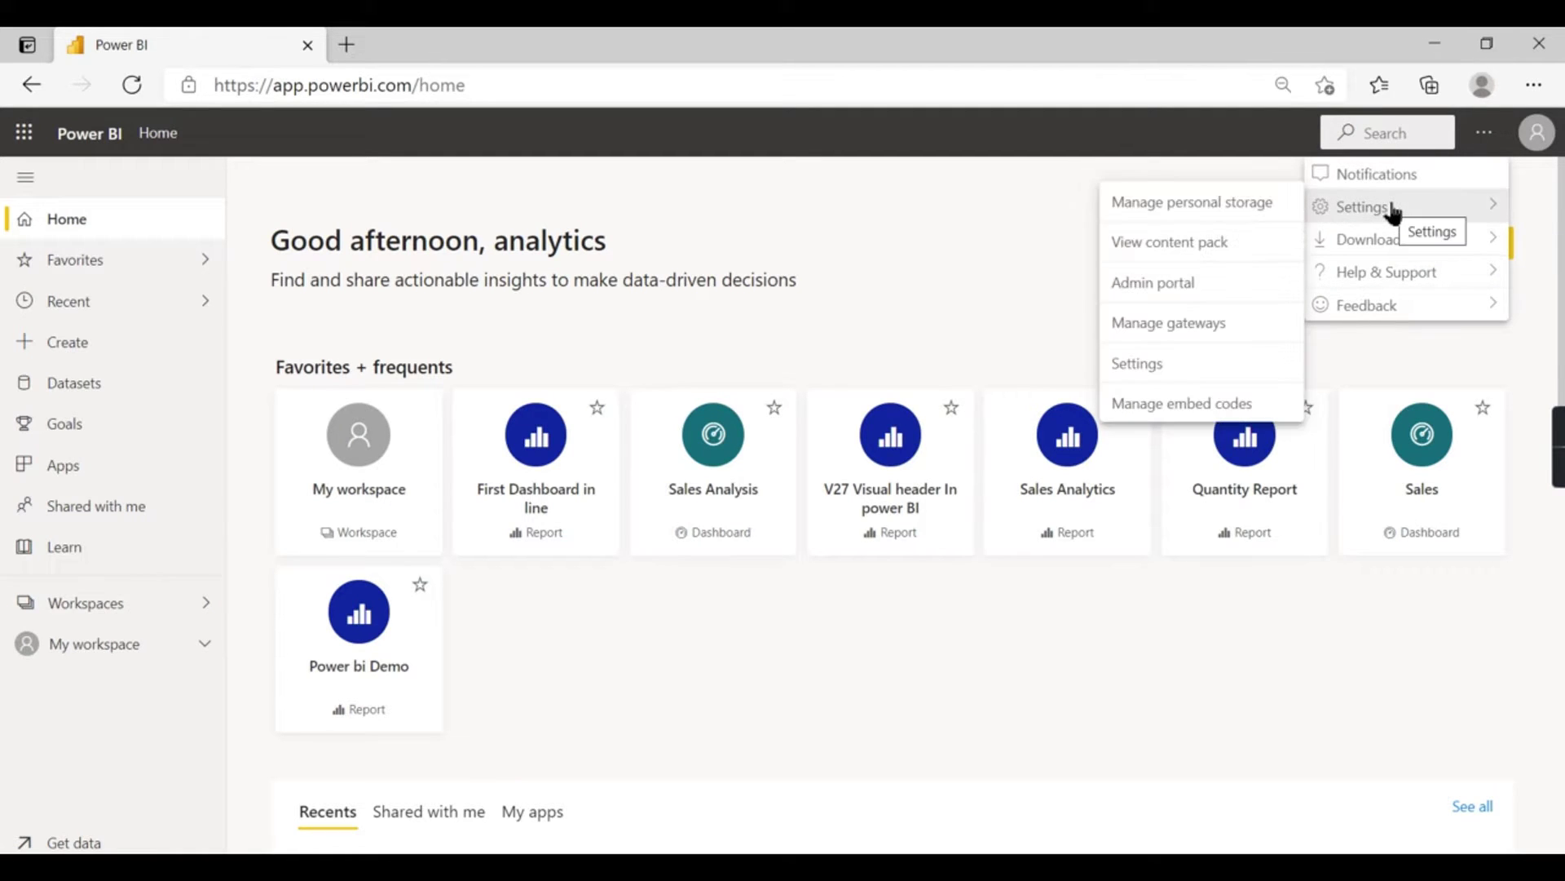
pyautogui.click(1150, 277)
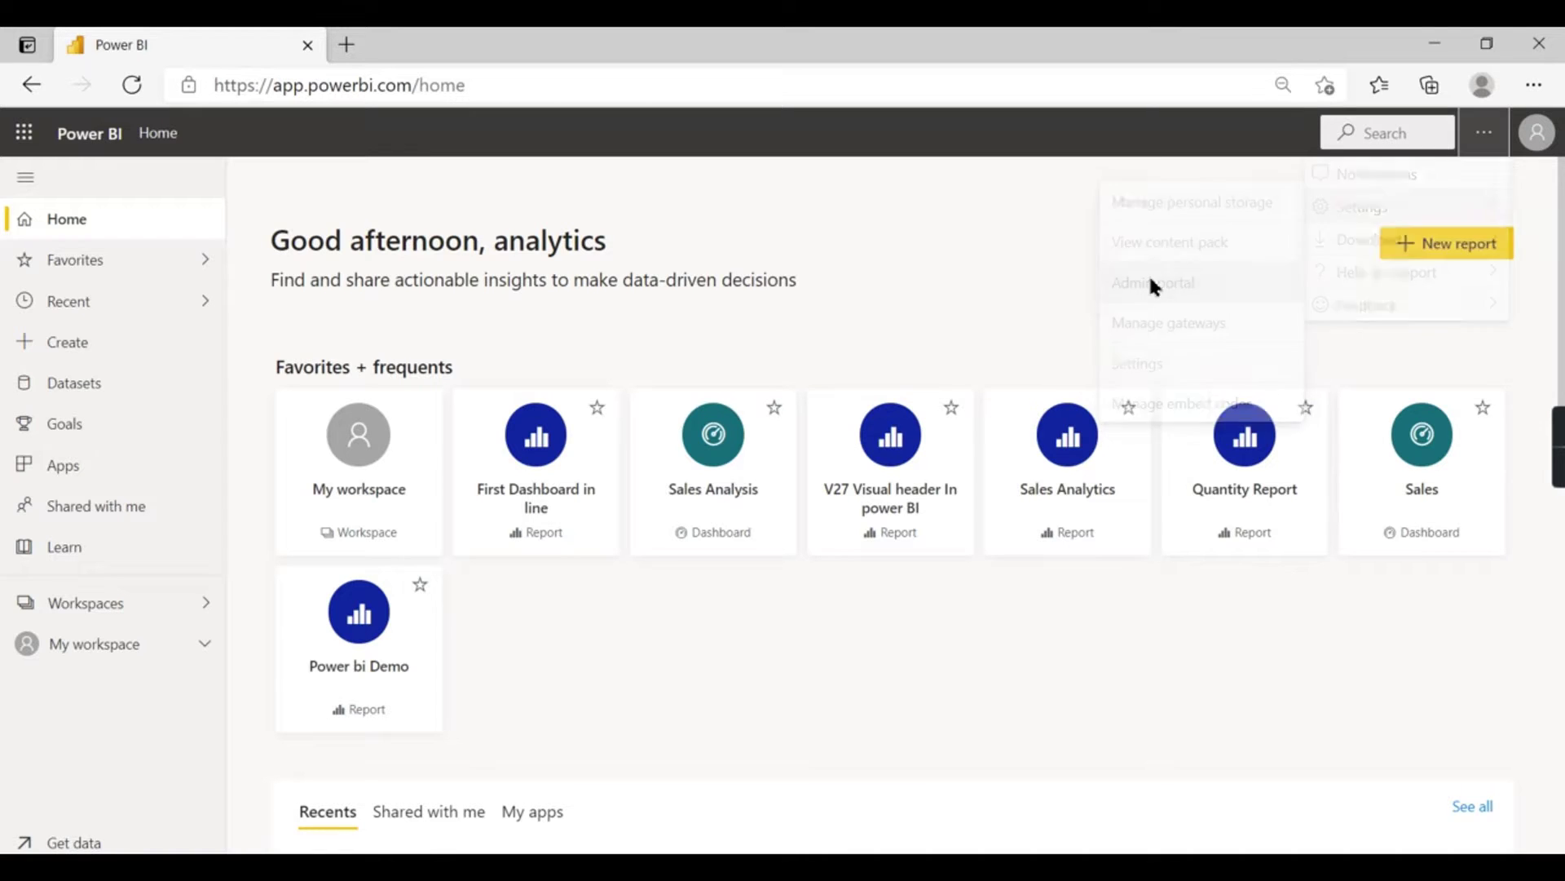
pyautogui.click(332, 335)
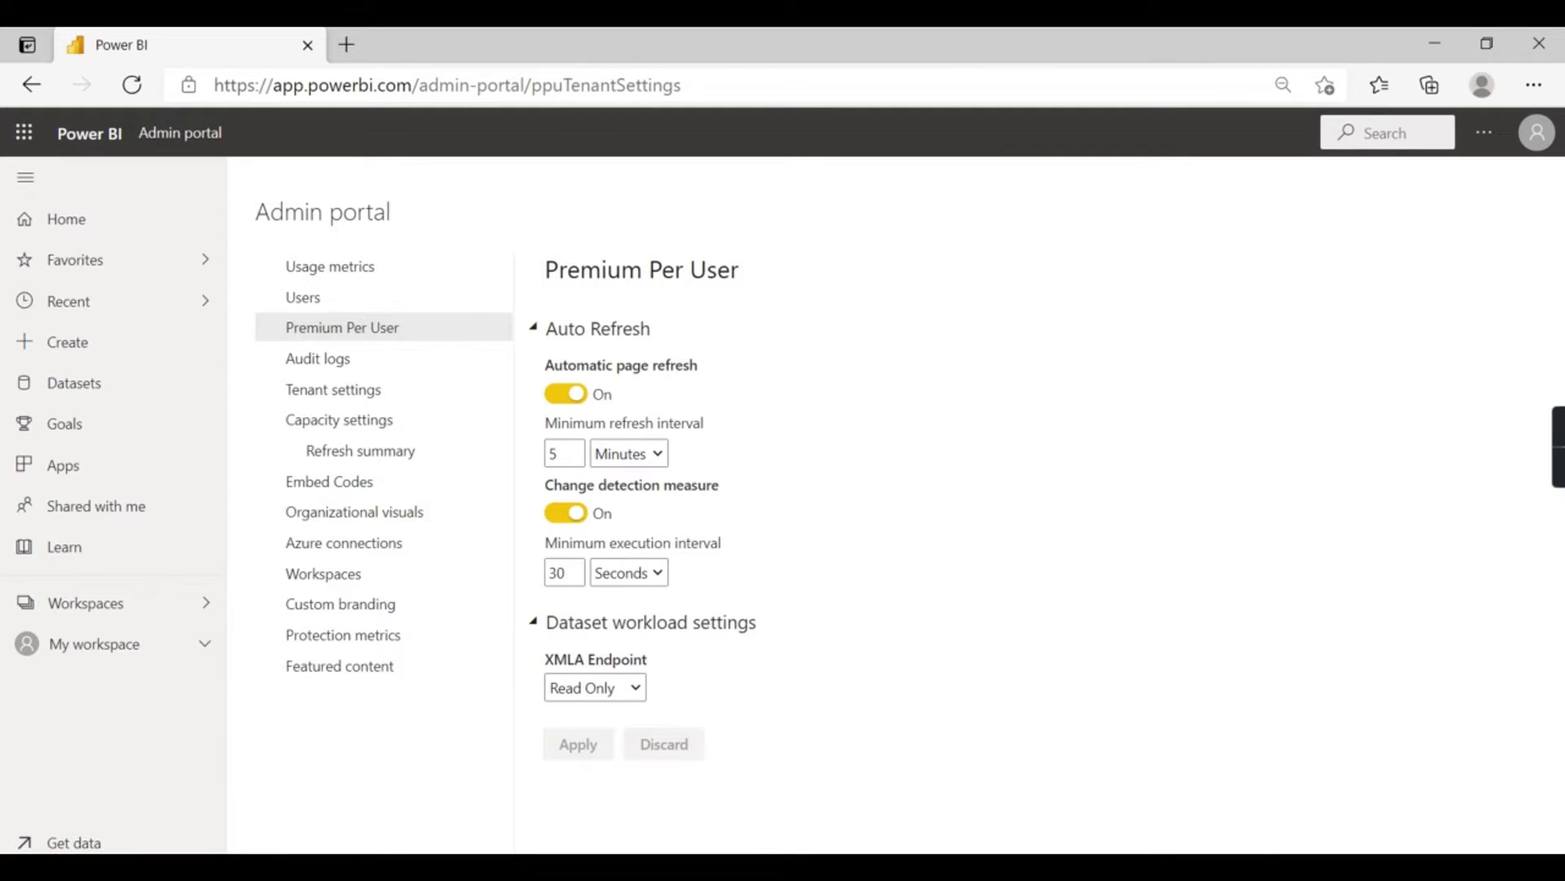
# Close the Change detection dialog unchanged, then switch between Desktop and the Admin portal limits
pyautogui.moveTo(921, 866)
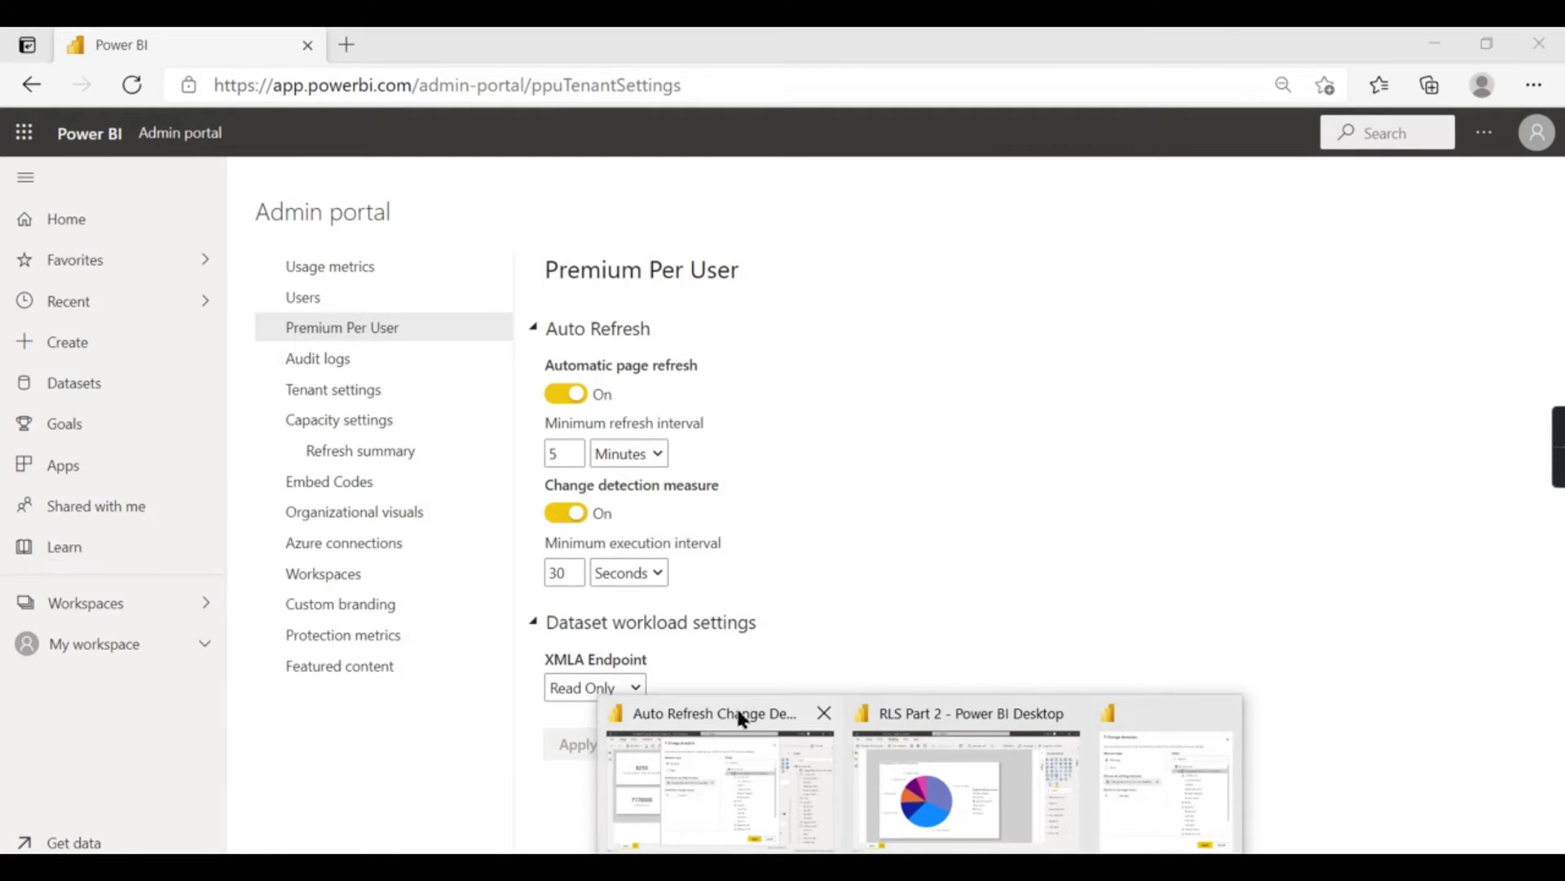
pyautogui.click(739, 712)
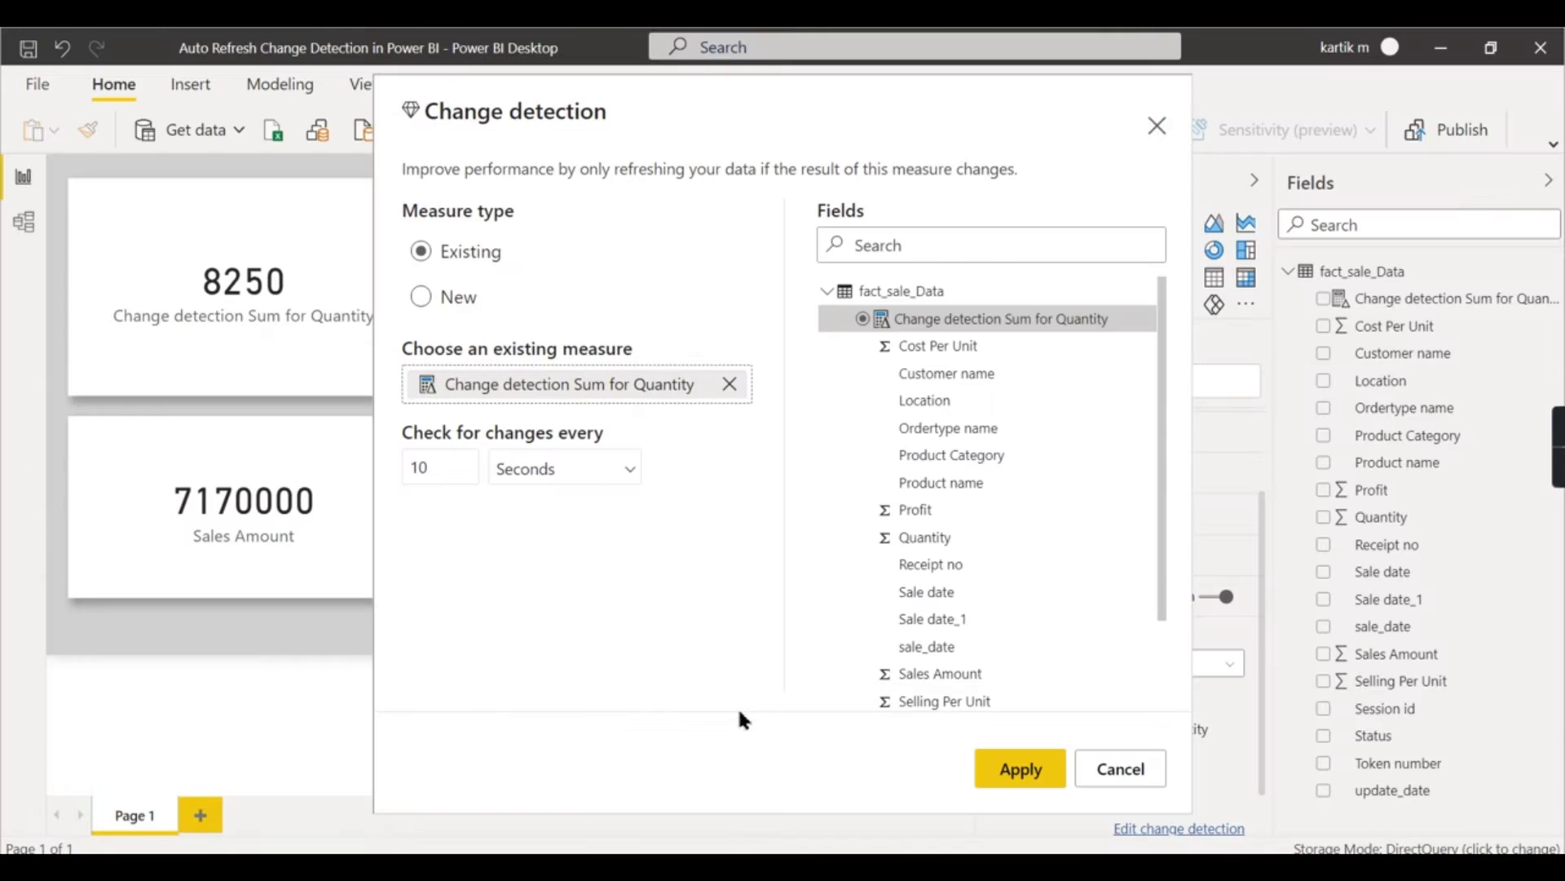
pyautogui.click(1169, 130)
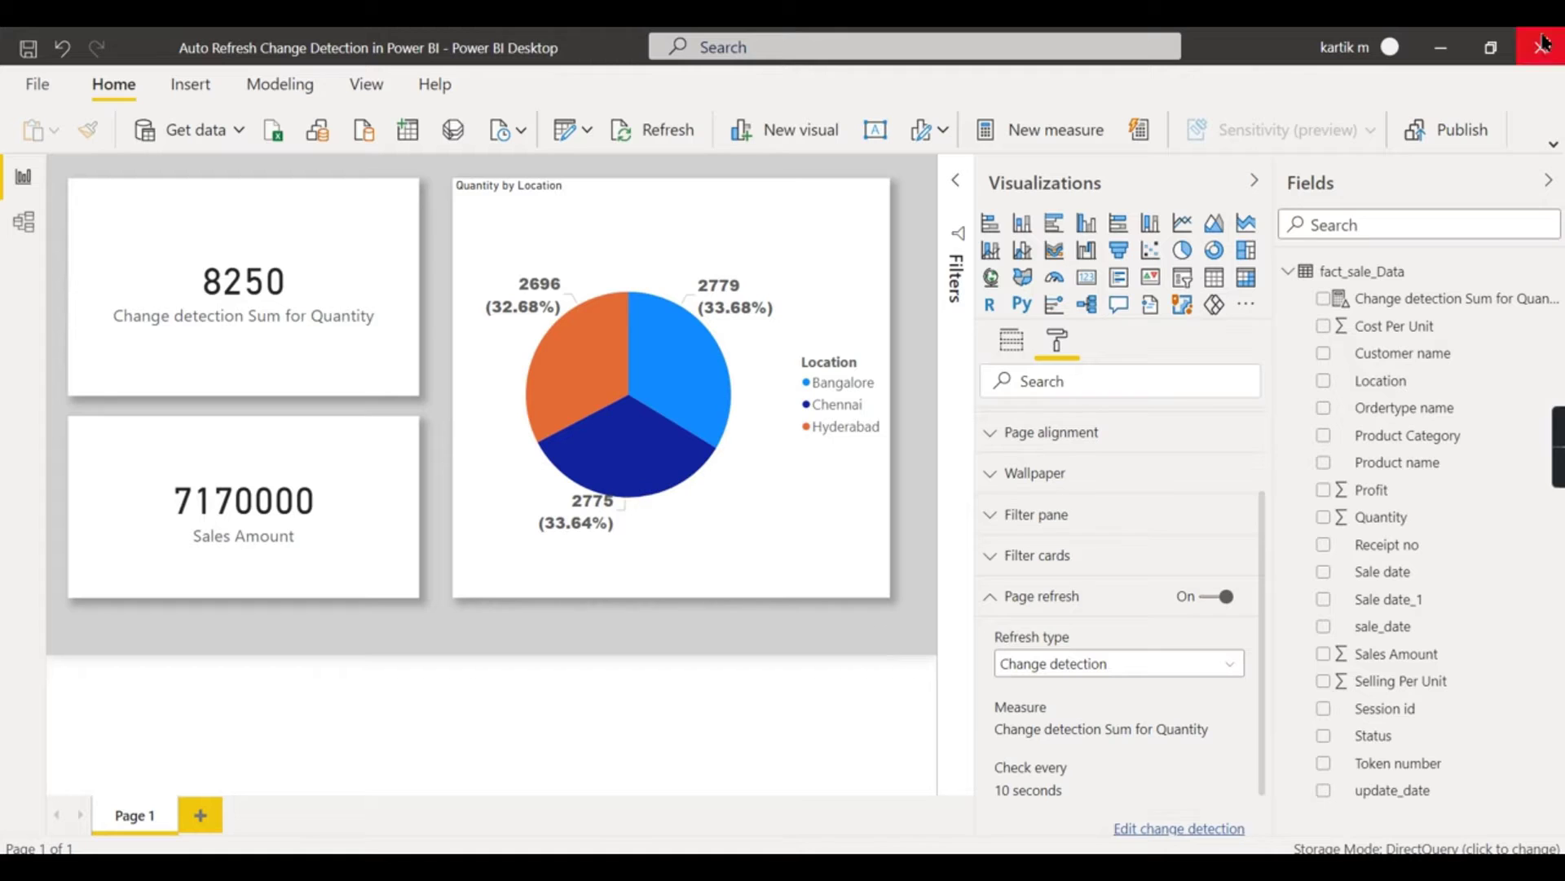
pyautogui.click(1442, 54)
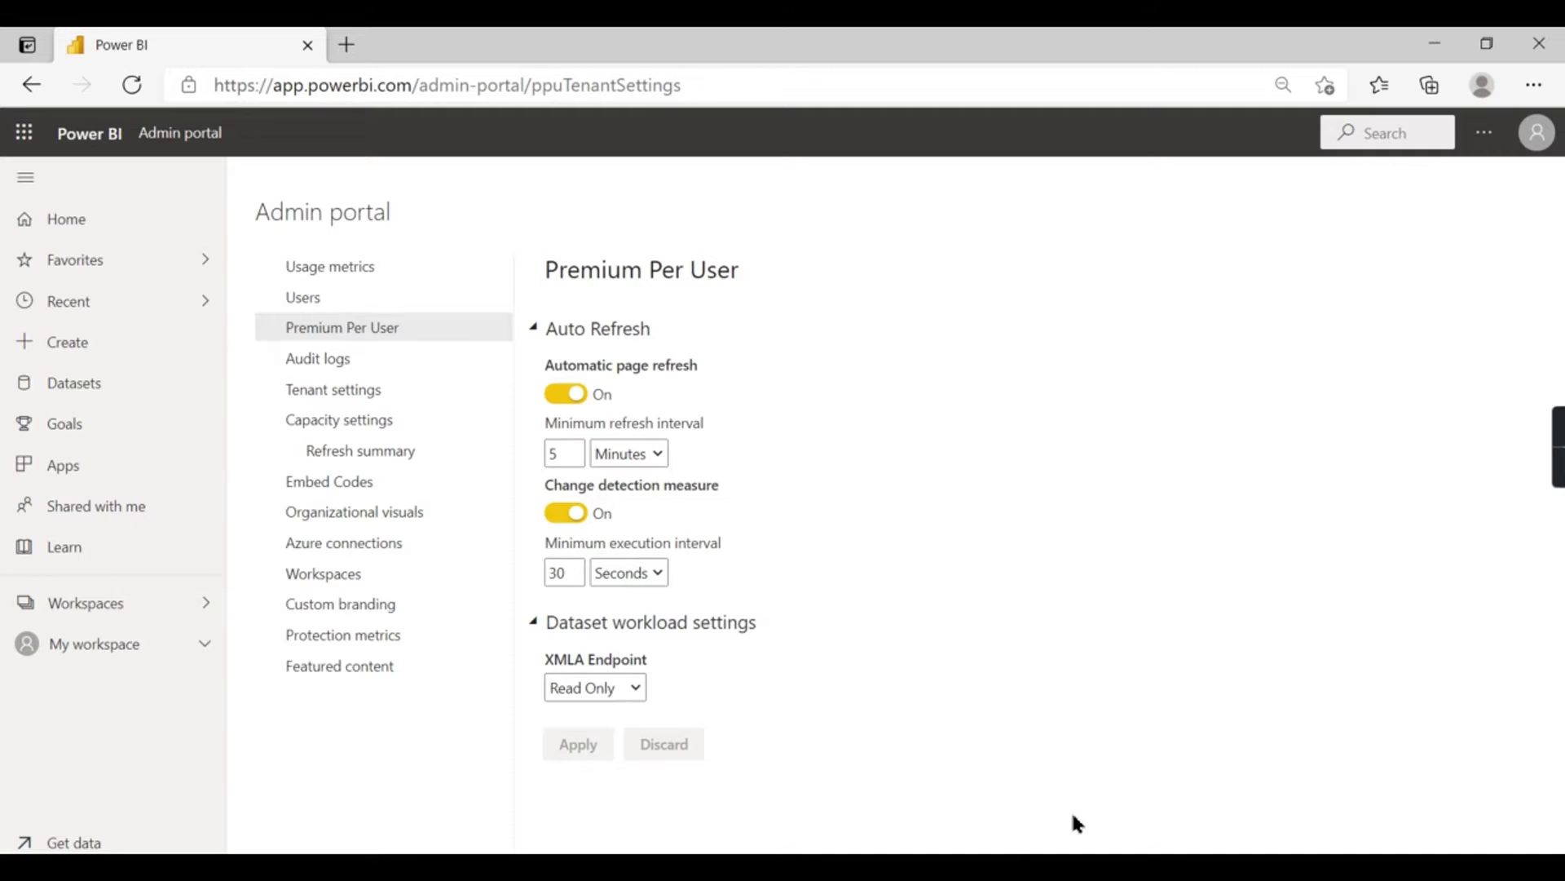
pyautogui.moveTo(921, 866)
pyautogui.click(867, 726)
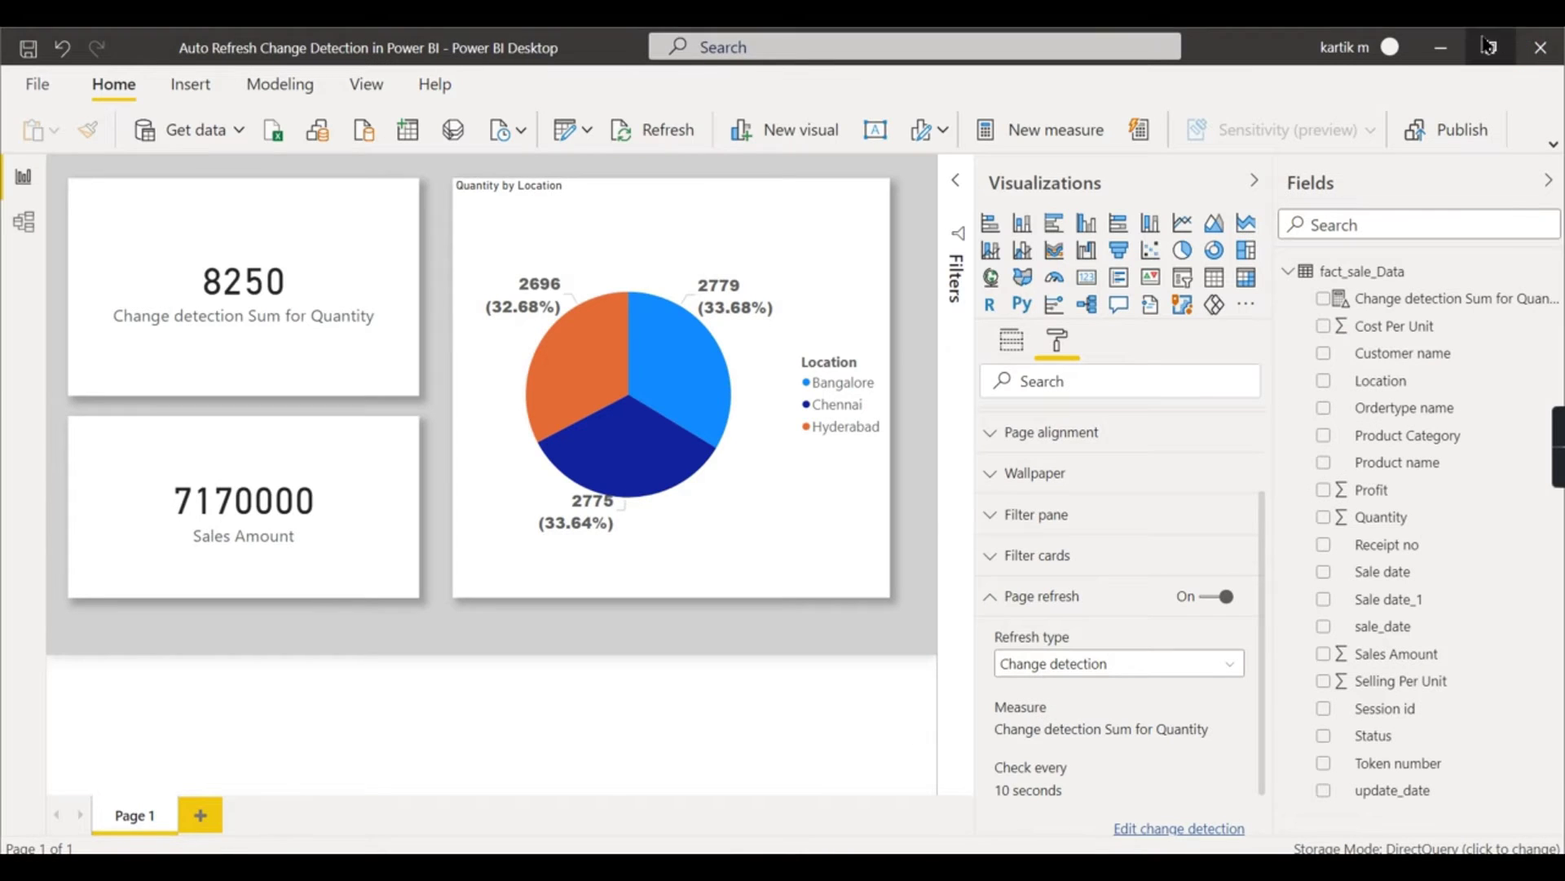
pyautogui.click(1440, 47)
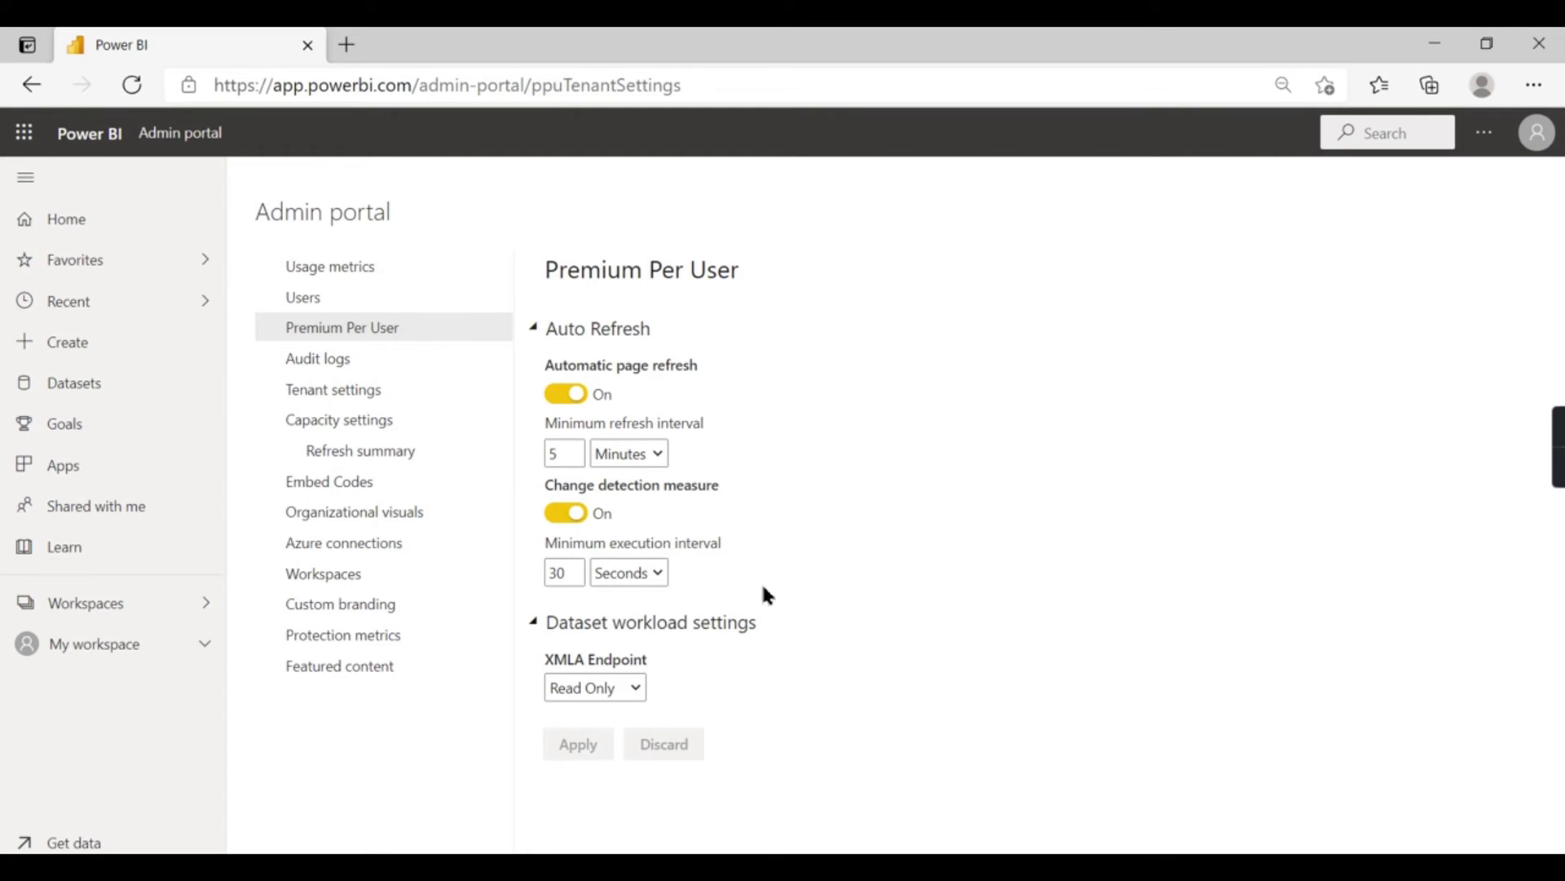
pyautogui.moveTo(913, 866)
pyautogui.click(856, 741)
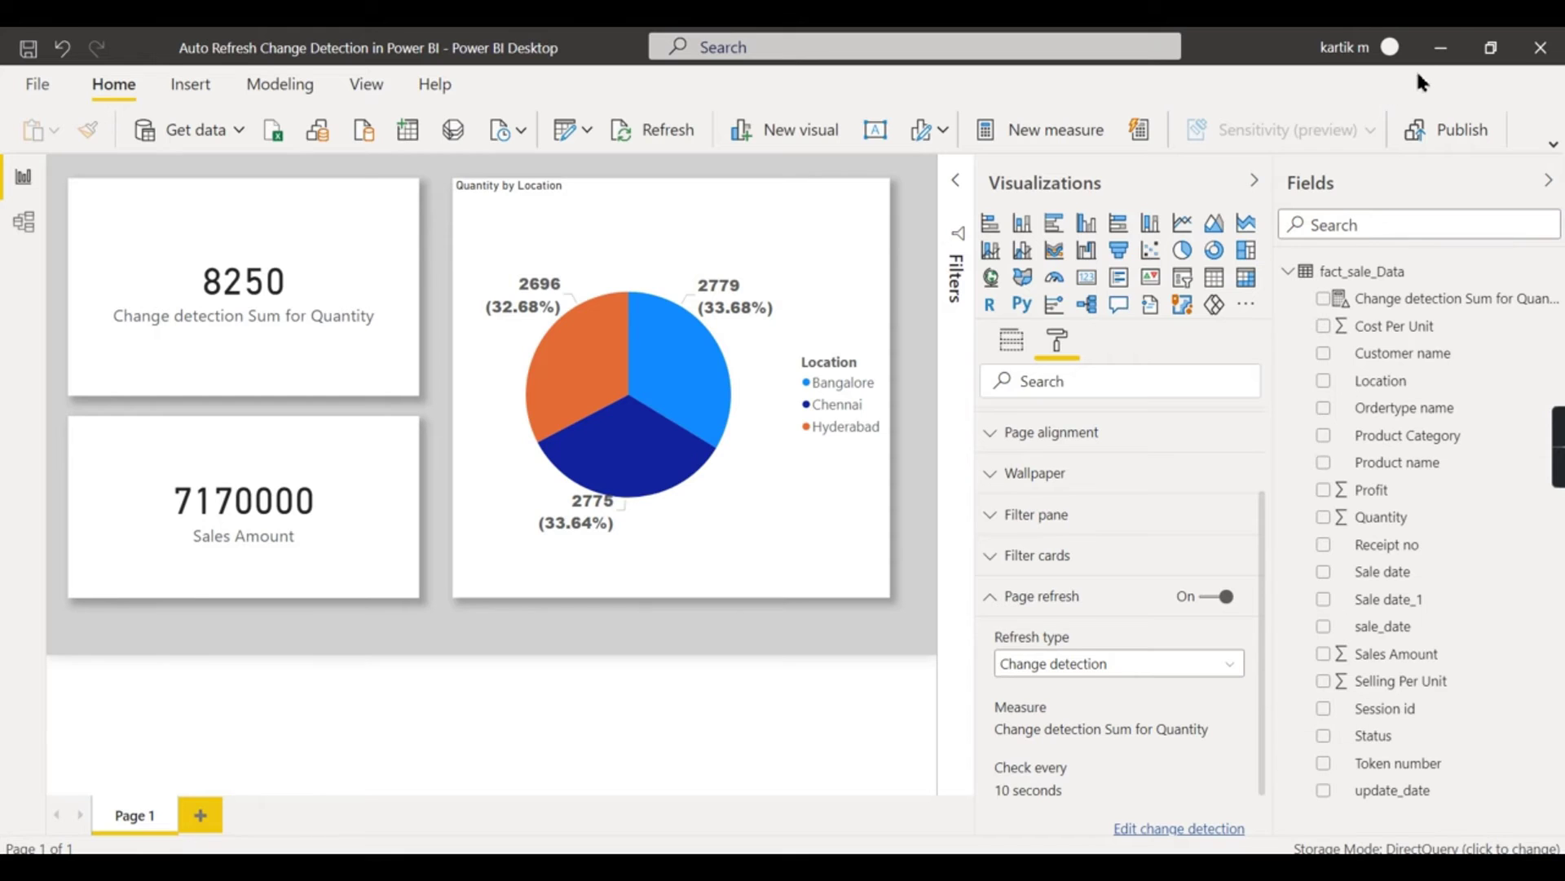
pyautogui.click(1440, 48)
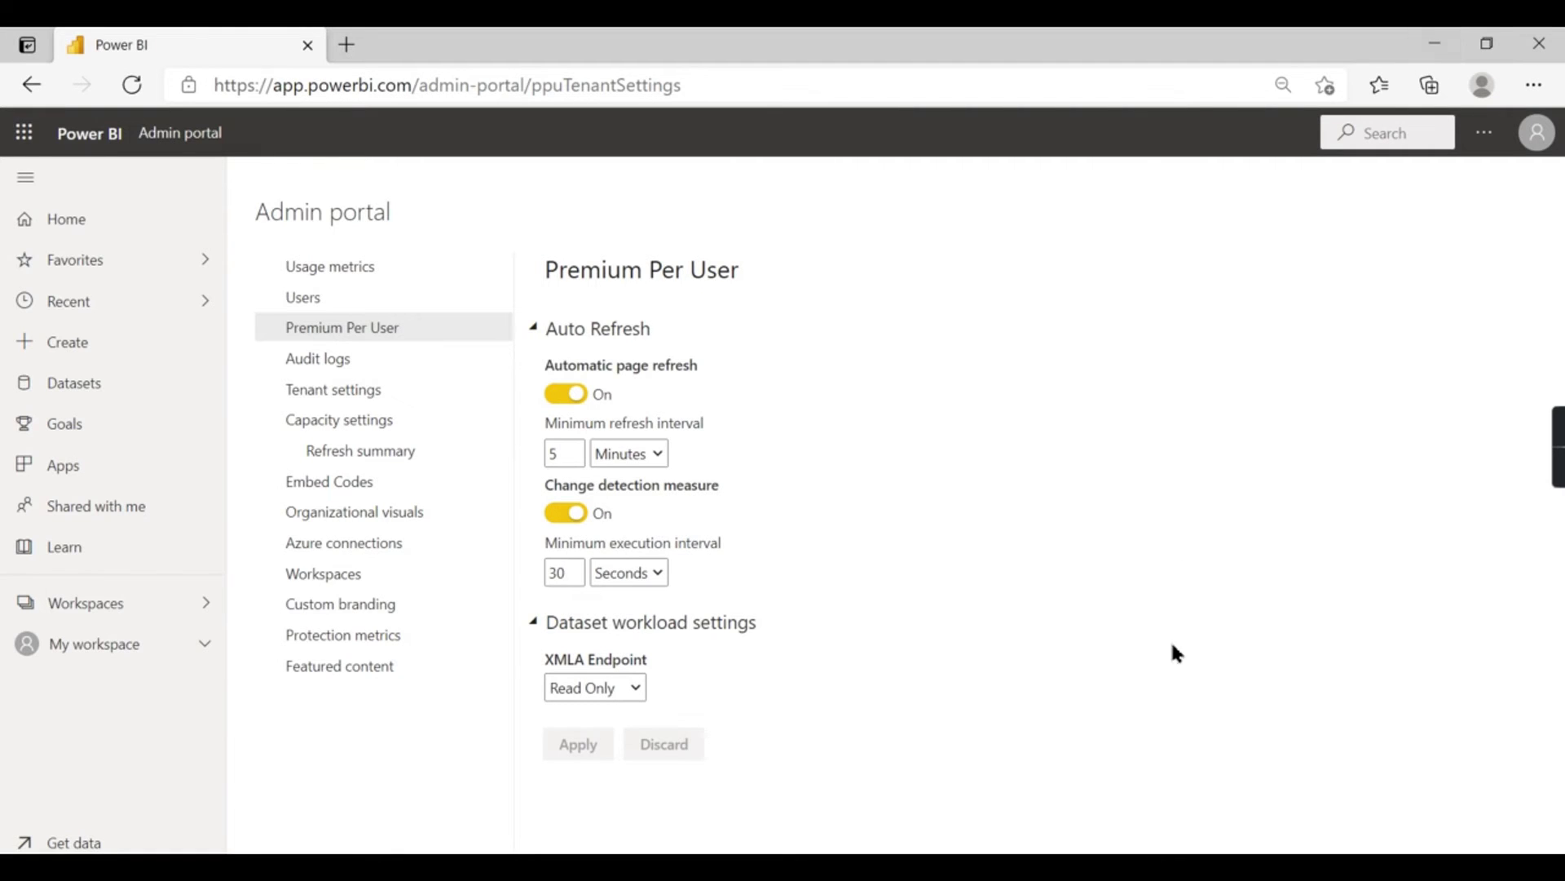
pyautogui.moveTo(917, 865)
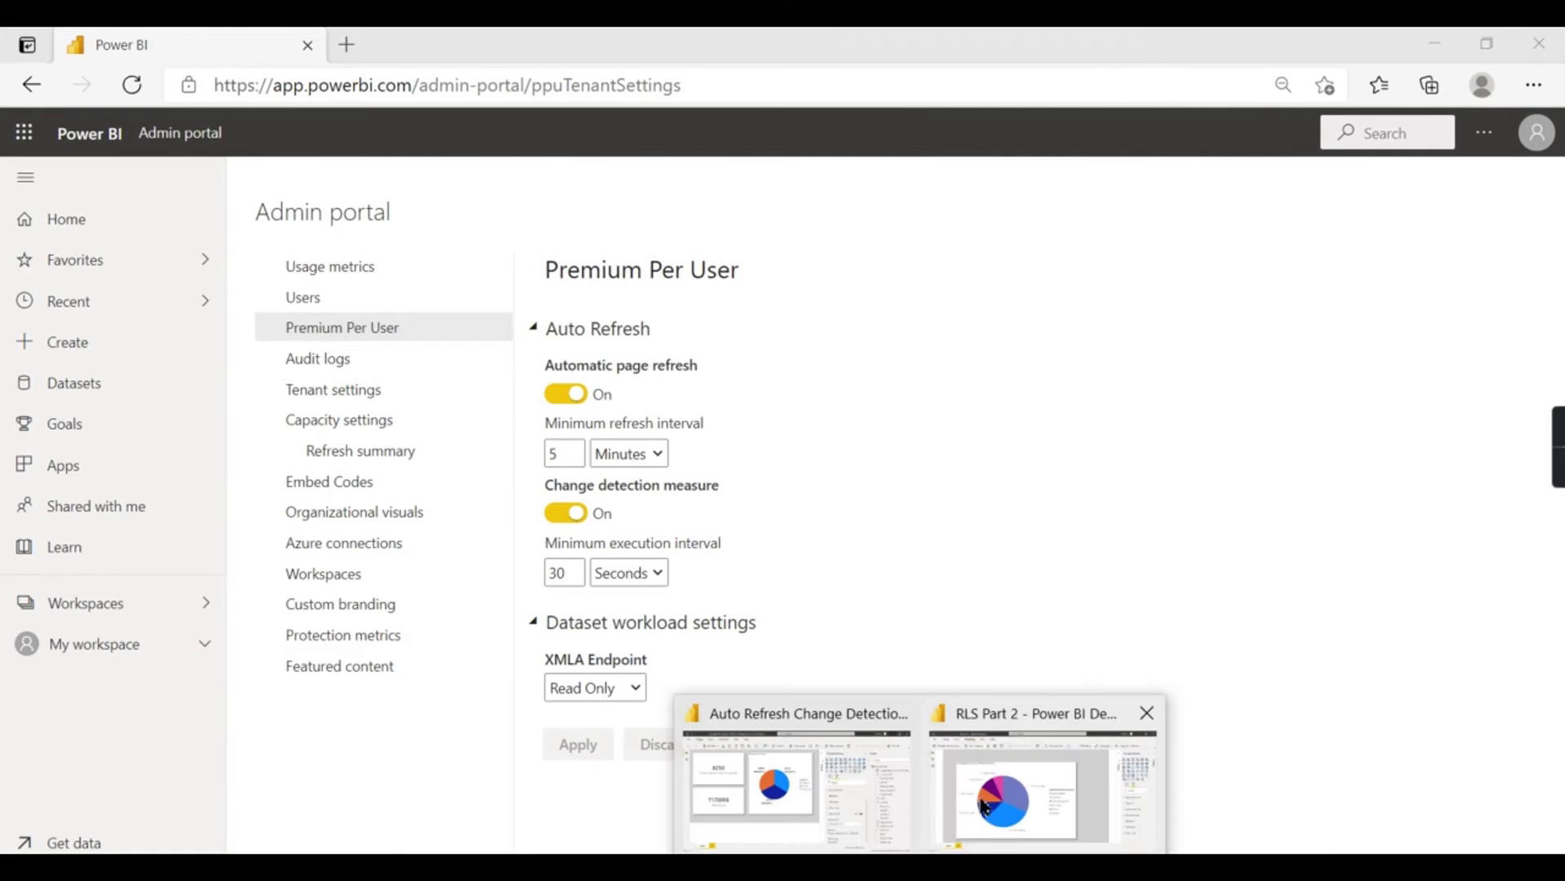
pyautogui.click(782, 742)
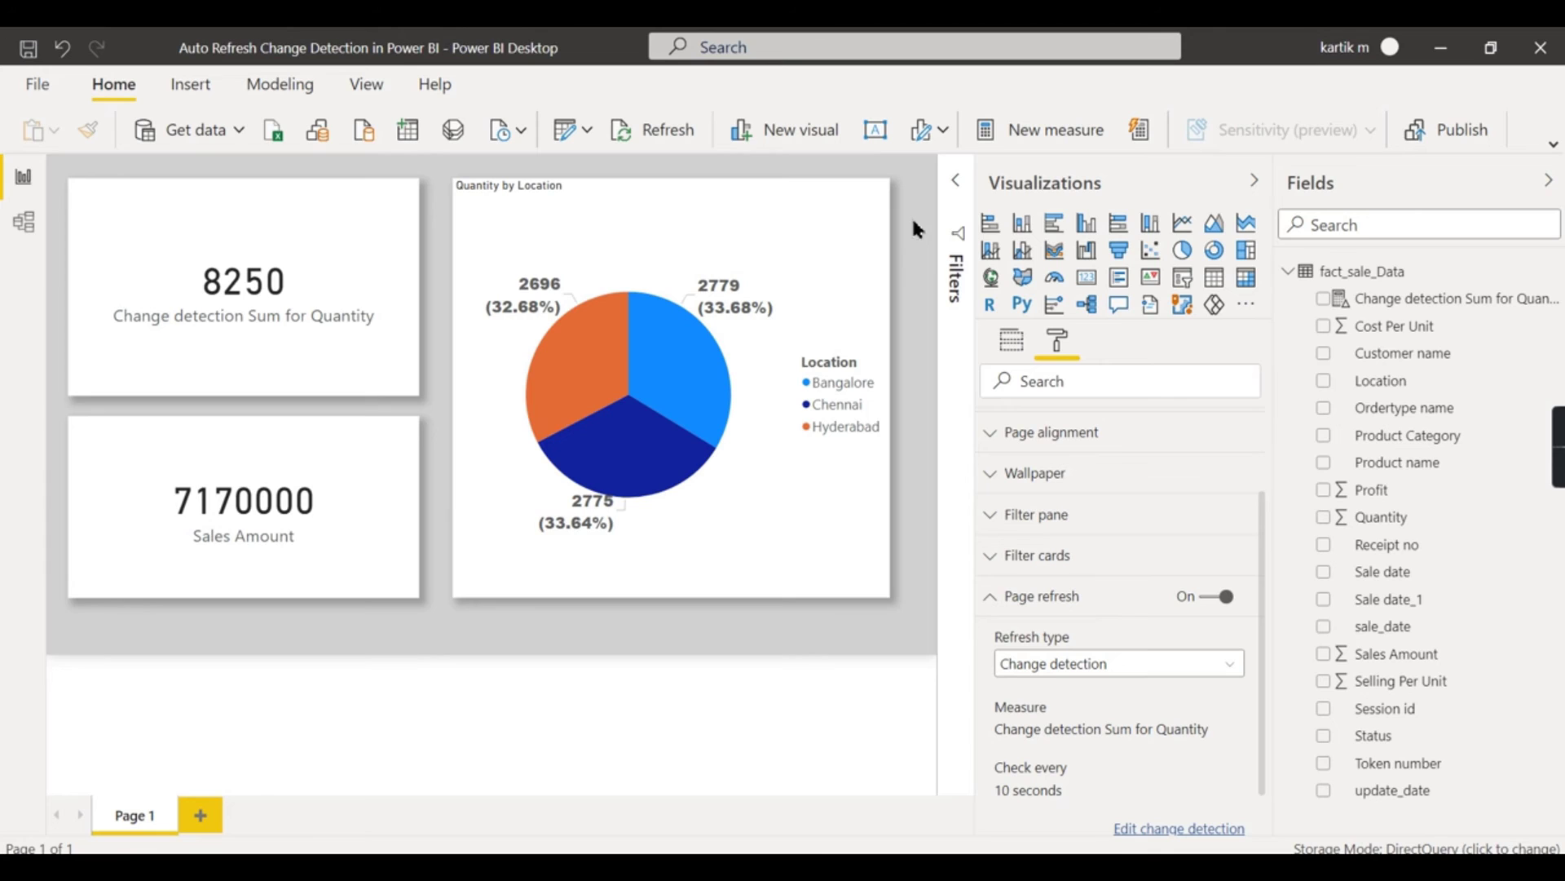
# Collapse the Visualizations pane and select the report page to widen the canvas
pyautogui.click(1256, 181)
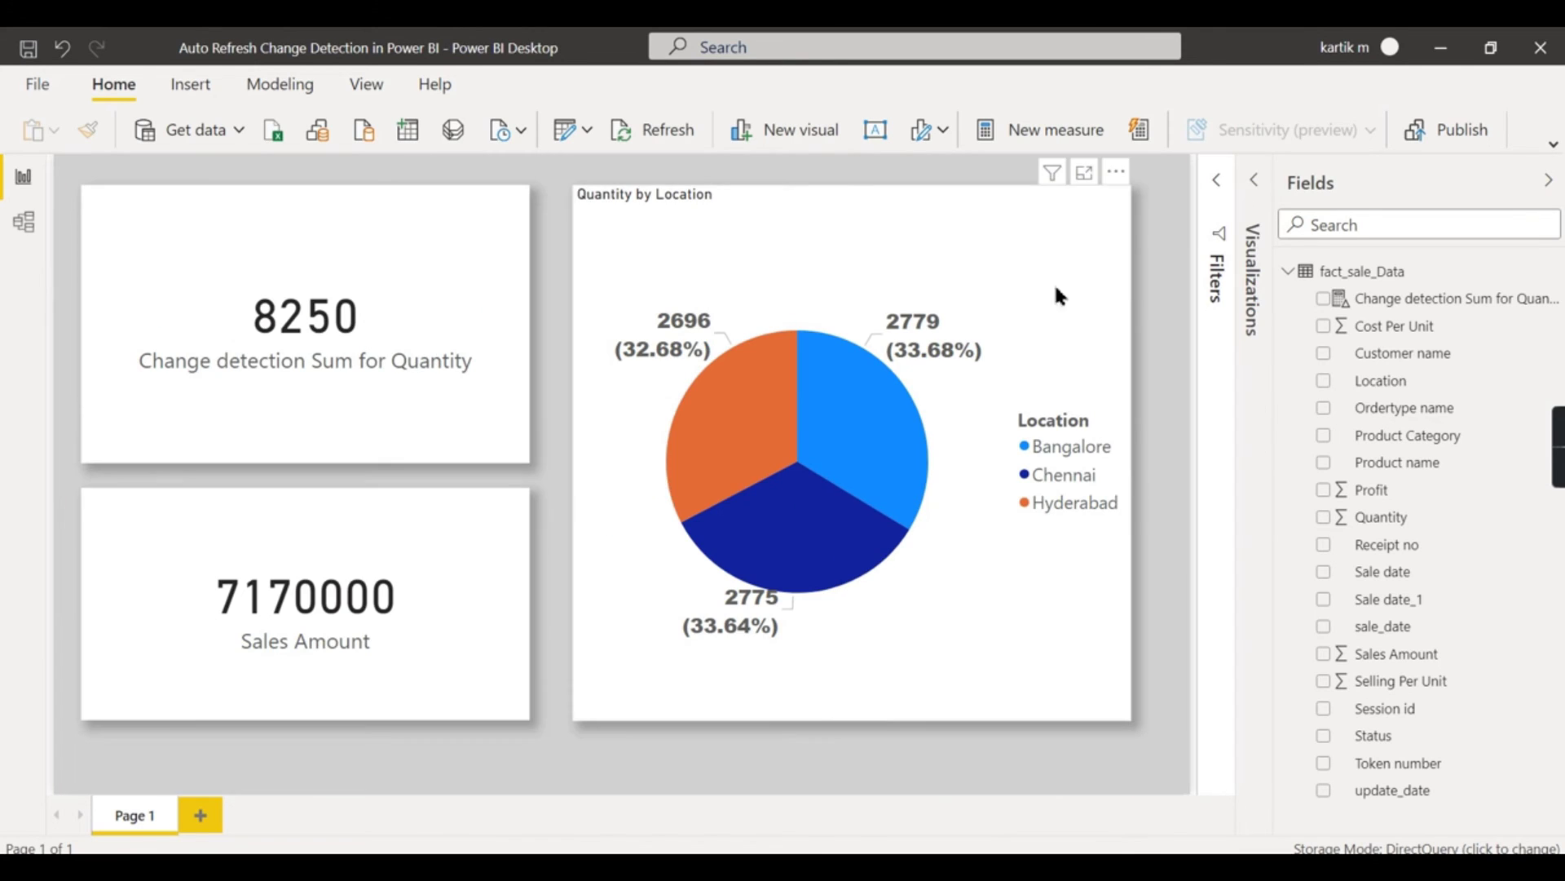
pyautogui.click(1165, 295)
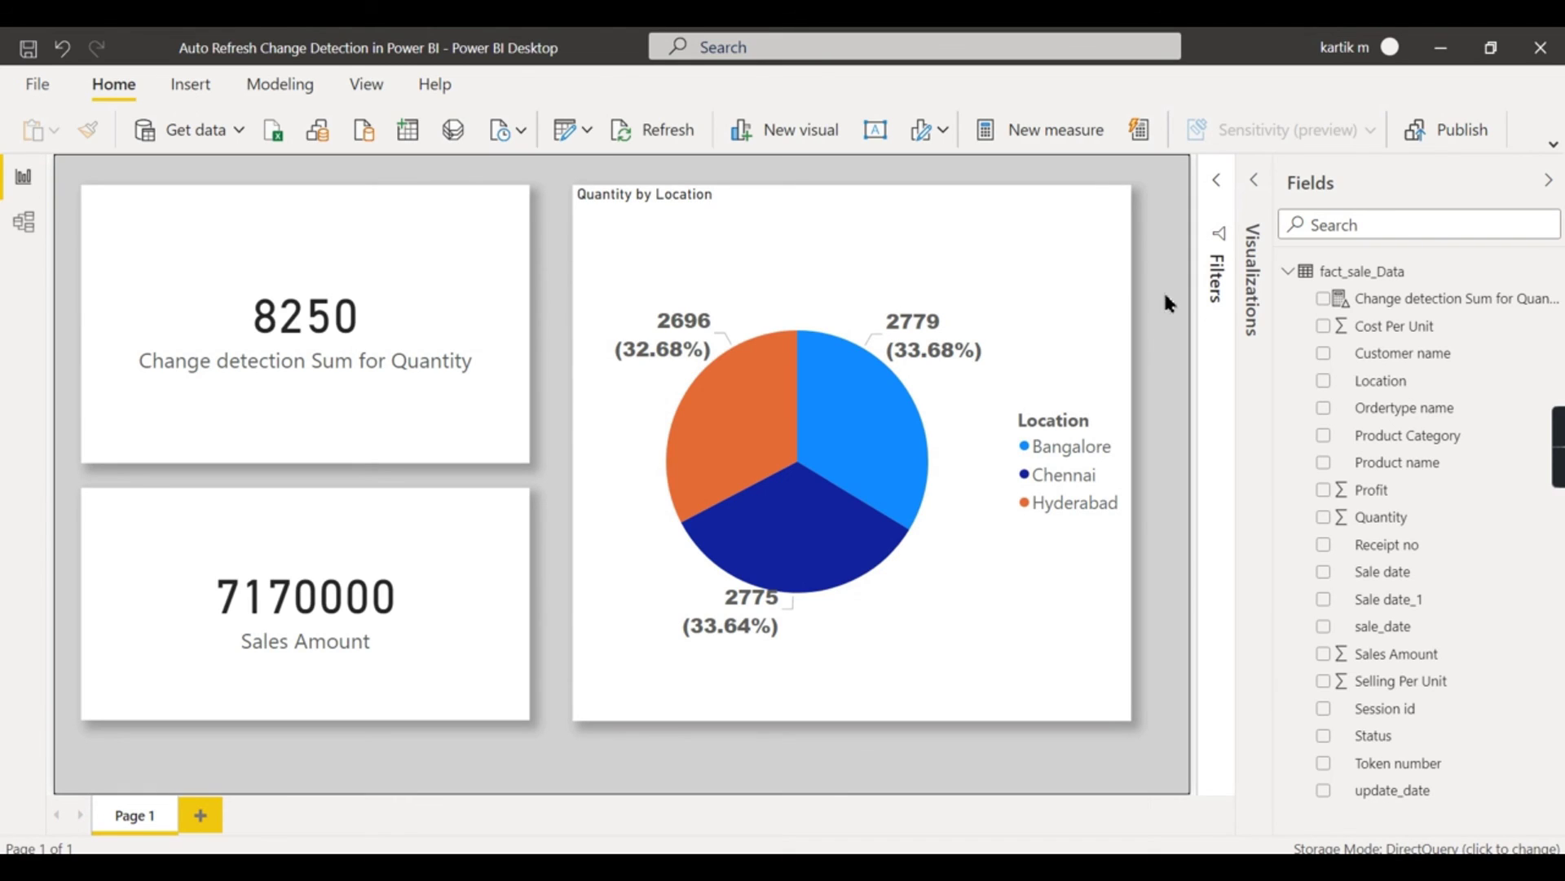